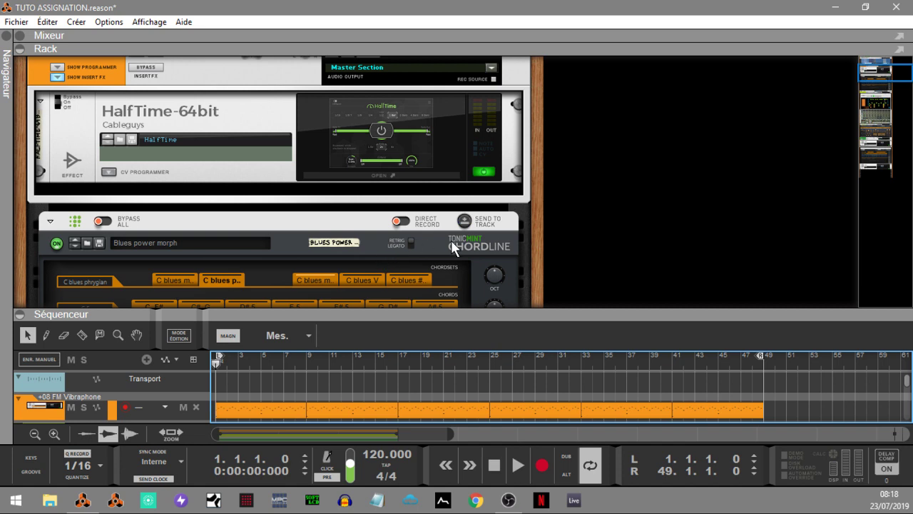
# Step: Look over the rack's devices, start playback of the song from bar 1, and collapse the sequencer to enlarge the rack
pyautogui.moveTo(889, 66); pyautogui.dragTo(893, 79)
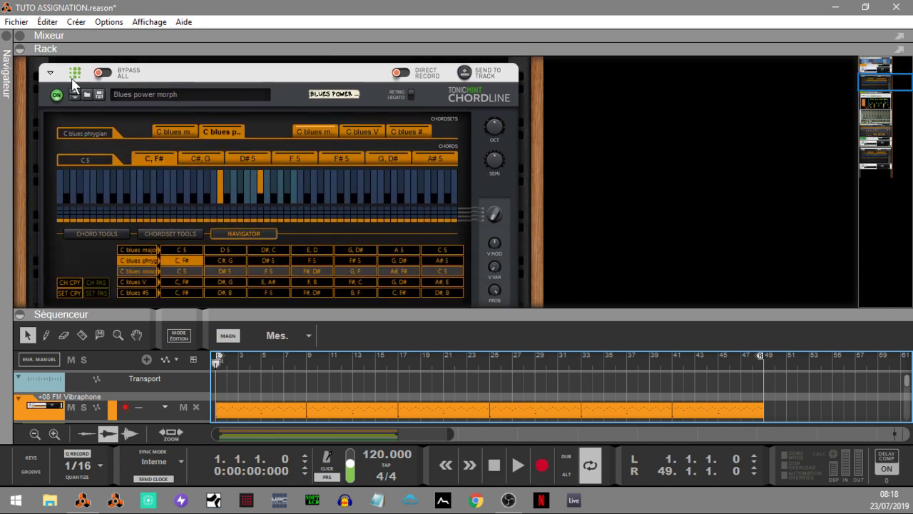
pyautogui.moveTo(876, 79); pyautogui.dragTo(871, 64)
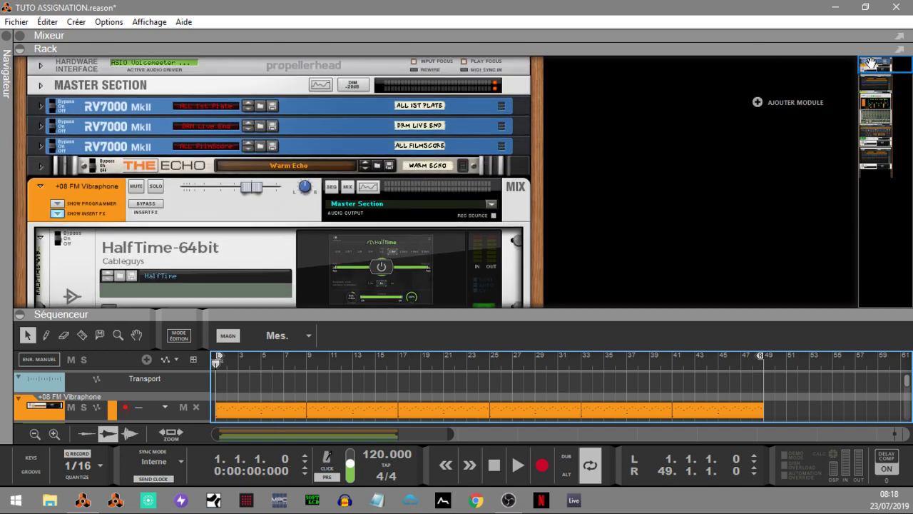
pyautogui.press('space')
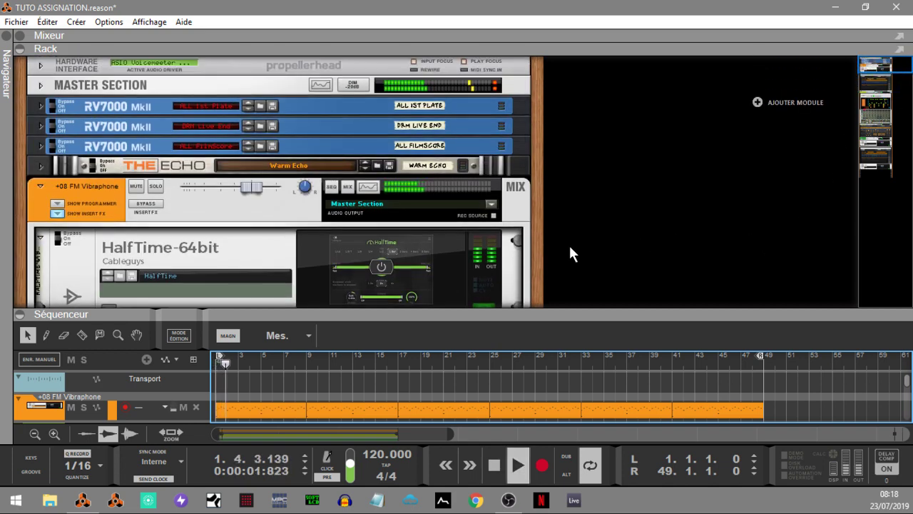
pyautogui.click(20, 314)
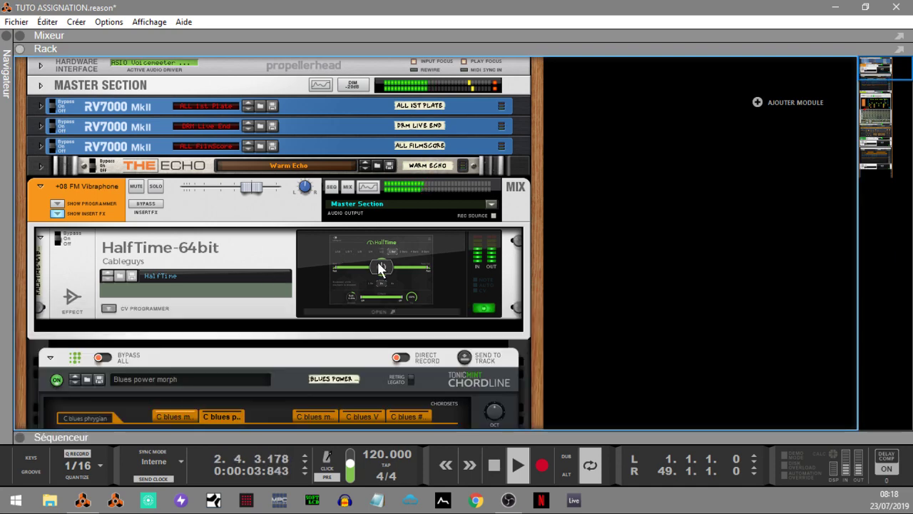
# Step: Audition patterns 2, 3 and 4 of the Drum Sequencer during playback, return to pattern 1, and stop the song
pyautogui.moveTo(891, 72); pyautogui.dragTo(898, 108)
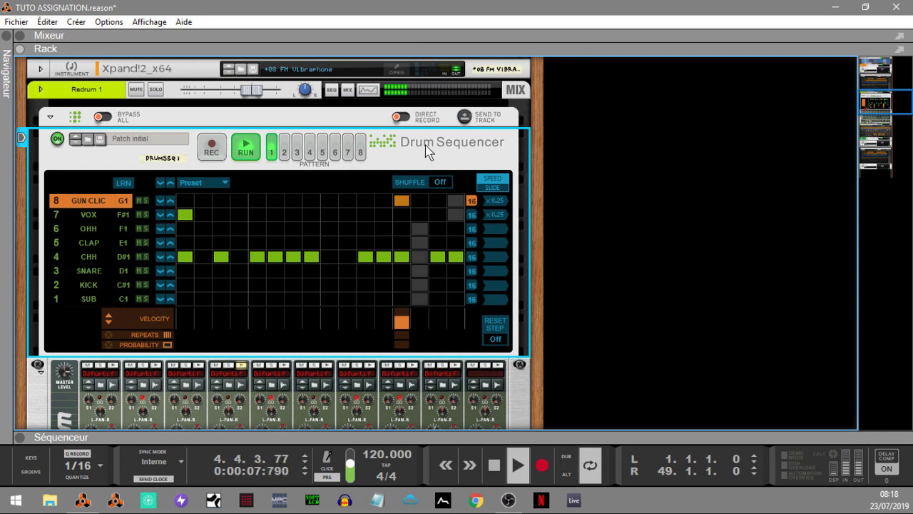
pyautogui.click(284, 159)
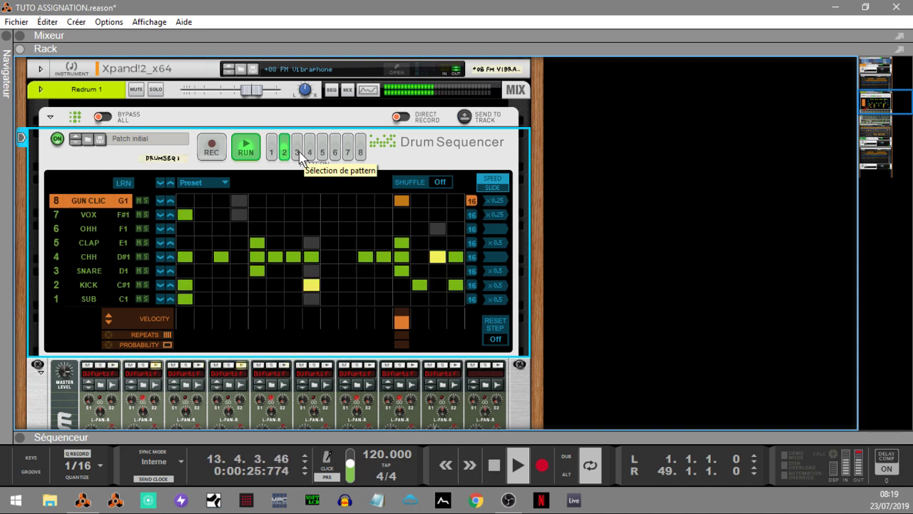
pyautogui.click(300, 152)
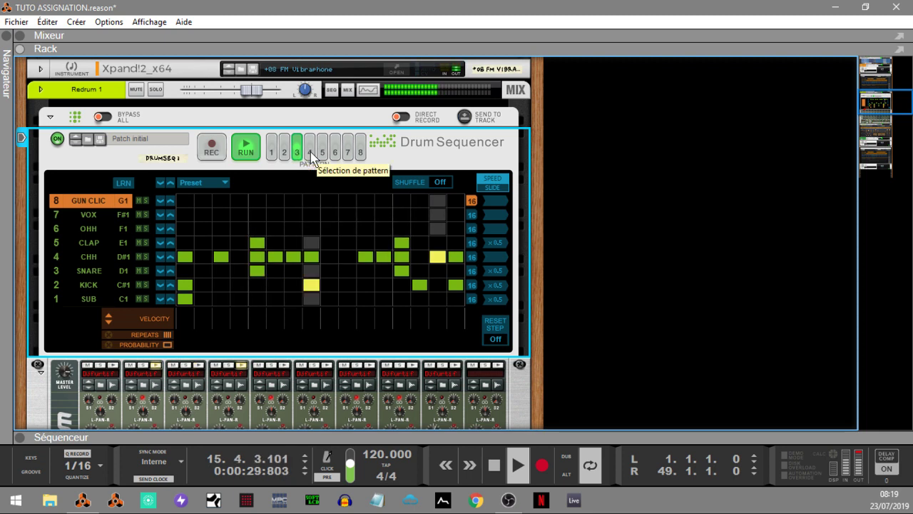
pyautogui.click(310, 152)
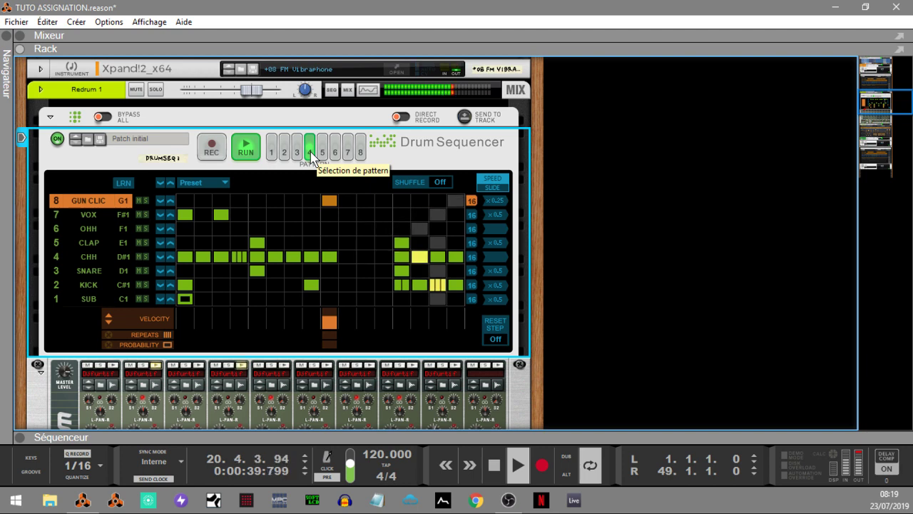
pyautogui.click(272, 158)
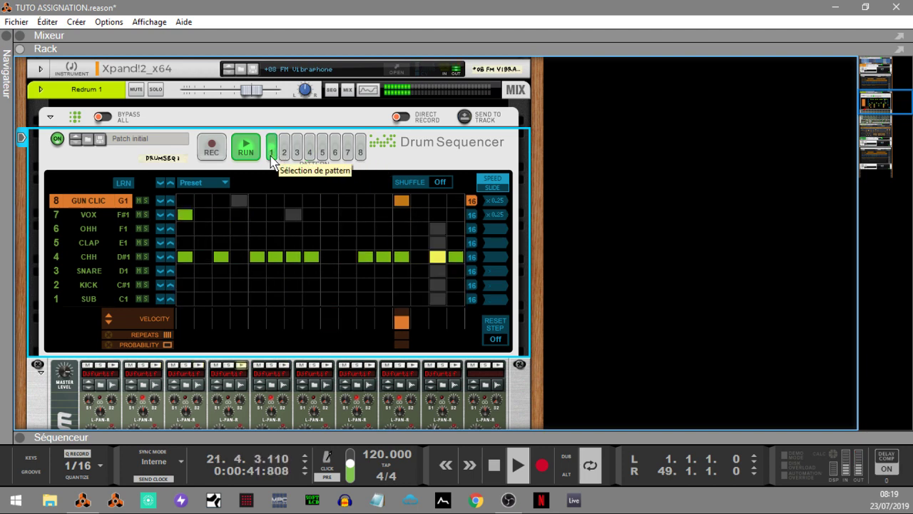
pyautogui.press('space')
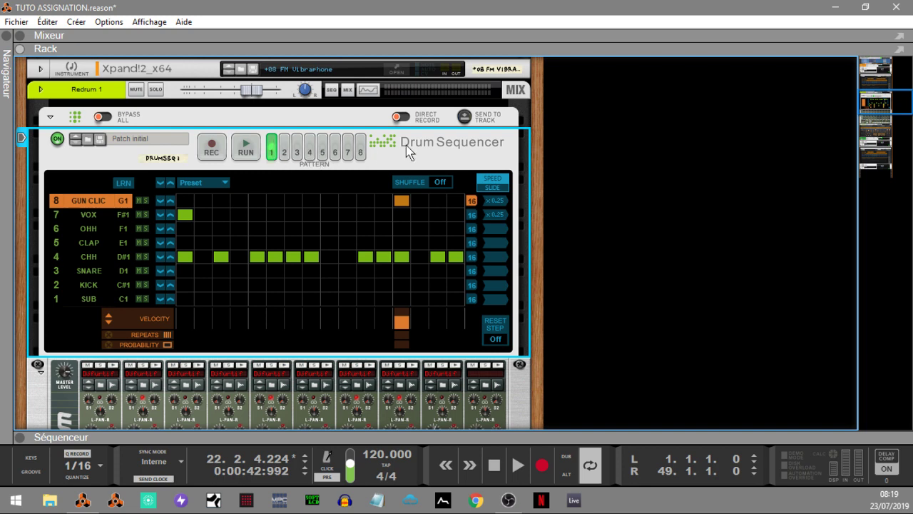
# Step: Open the HalfTime-64bit effect's window, try its power switch on and off, and briefly check the sequencer
pyautogui.moveTo(882, 106); pyautogui.dragTo(885, 72)
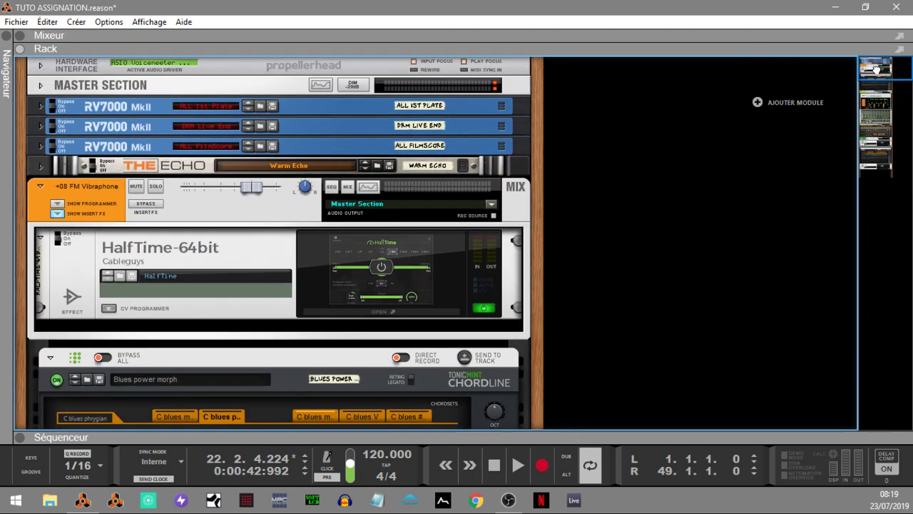
pyautogui.click(390, 268)
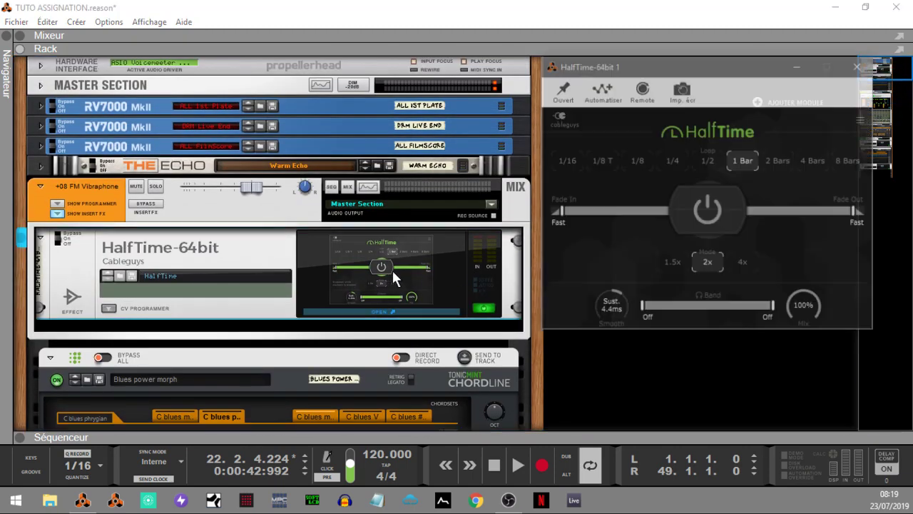
pyautogui.click(708, 214)
pyautogui.click(708, 214)
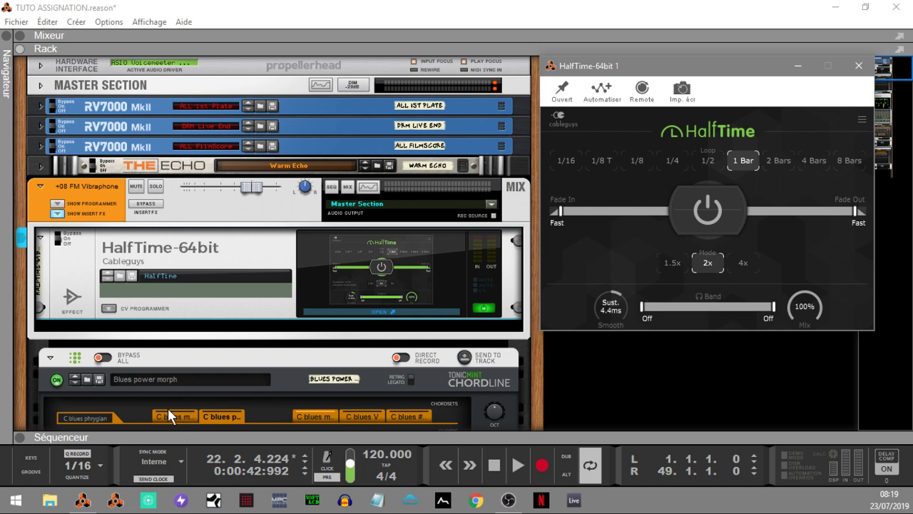
pyautogui.moveTo(32, 433); pyautogui.dragTo(504, 311)
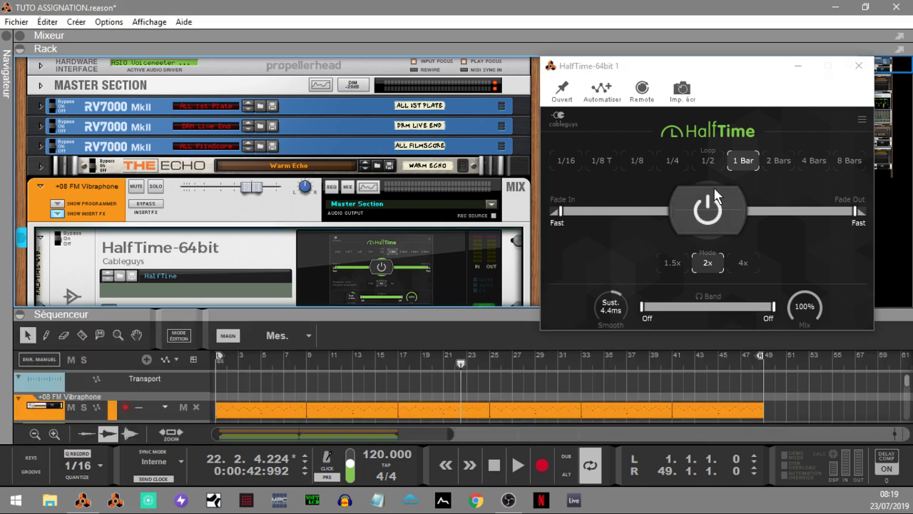
pyautogui.click(27, 314)
# Step: Solo the +08 FM Vibraphone channel and play the song from the start
pyautogui.click(156, 187)
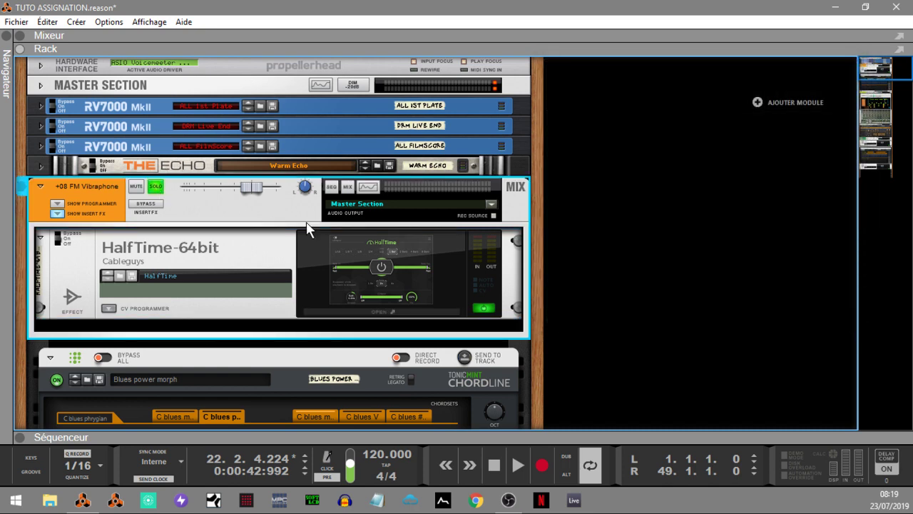
pyautogui.press('Home')
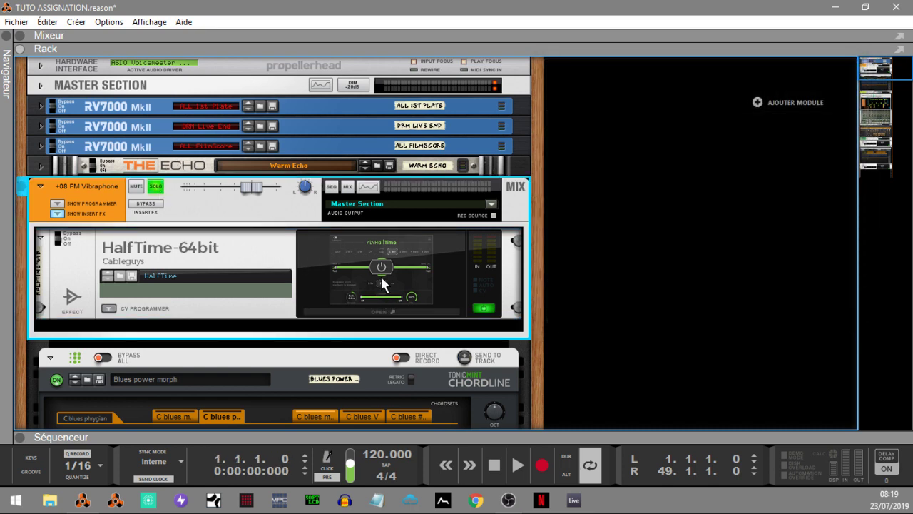
pyautogui.press('space')
# Step: Reopen the HalfTime window, pin it open, compare the sound with the effect on and off, and stop playback
pyautogui.click(398, 310)
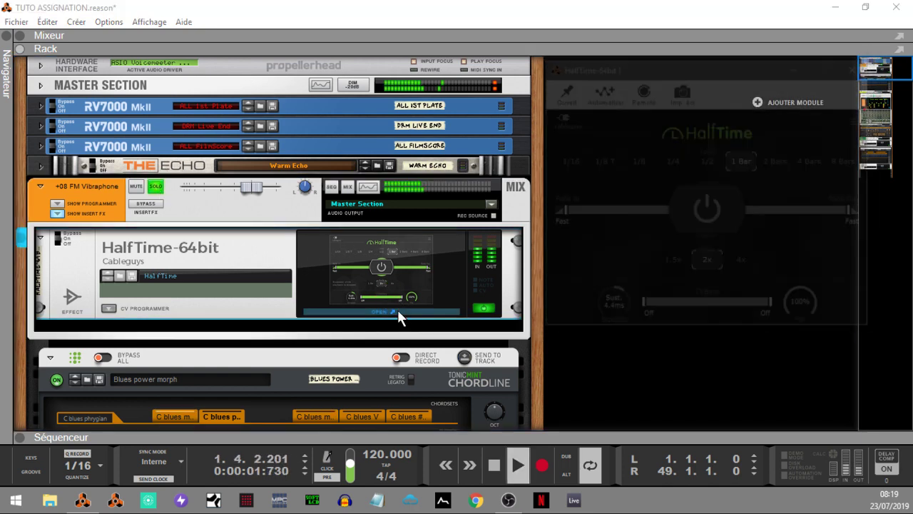
pyautogui.click(558, 89)
pyautogui.click(708, 211)
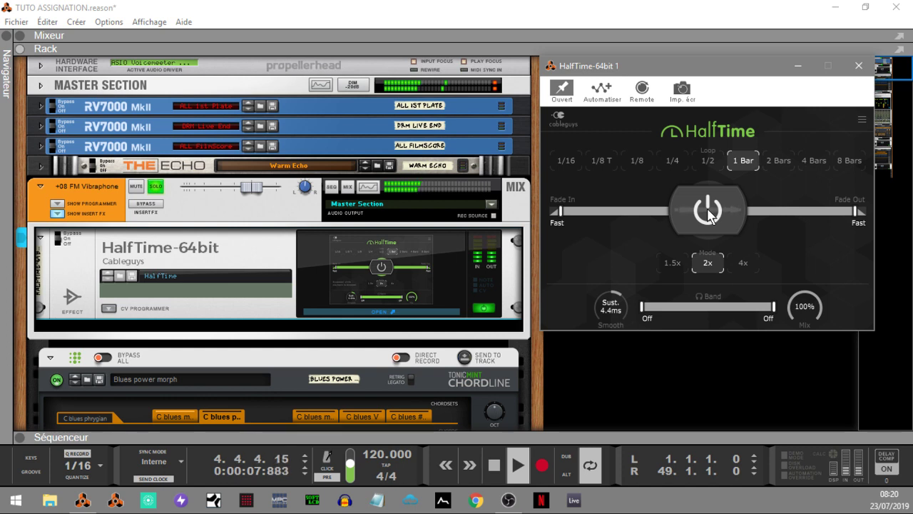
pyautogui.click(708, 211)
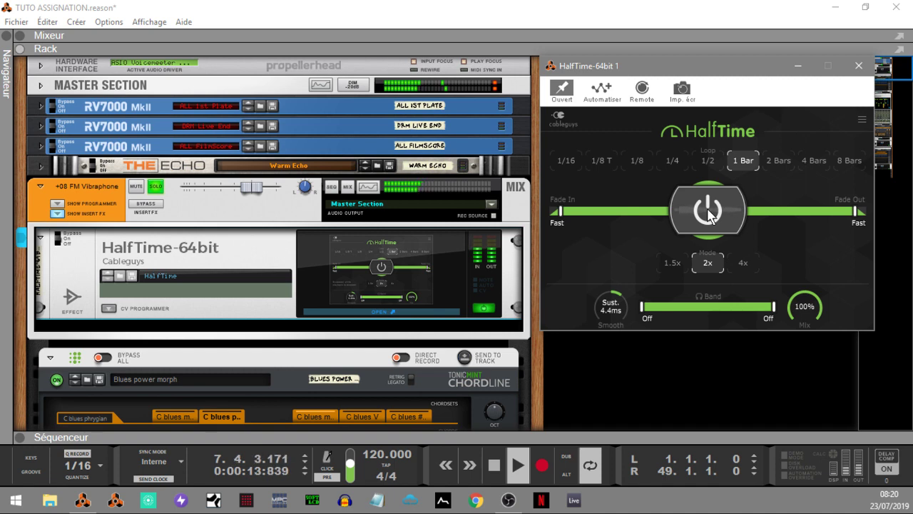
pyautogui.click(708, 212)
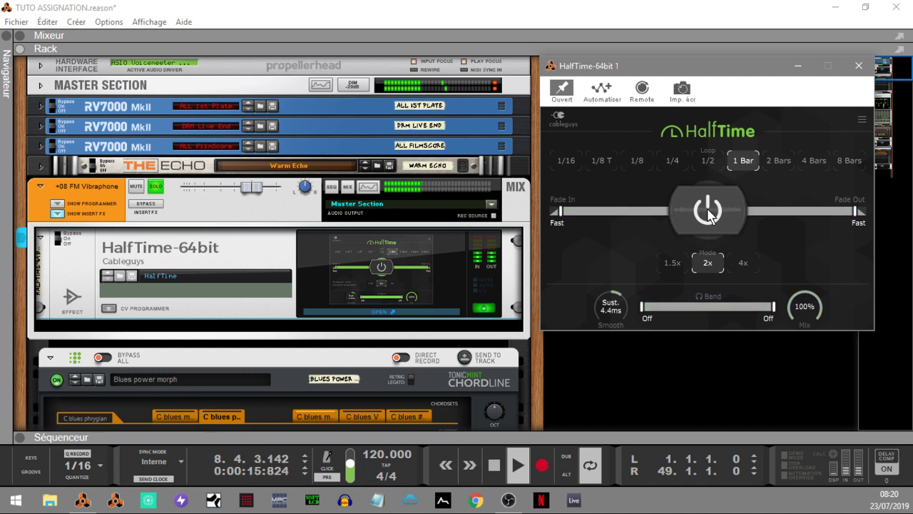
pyautogui.press('space')
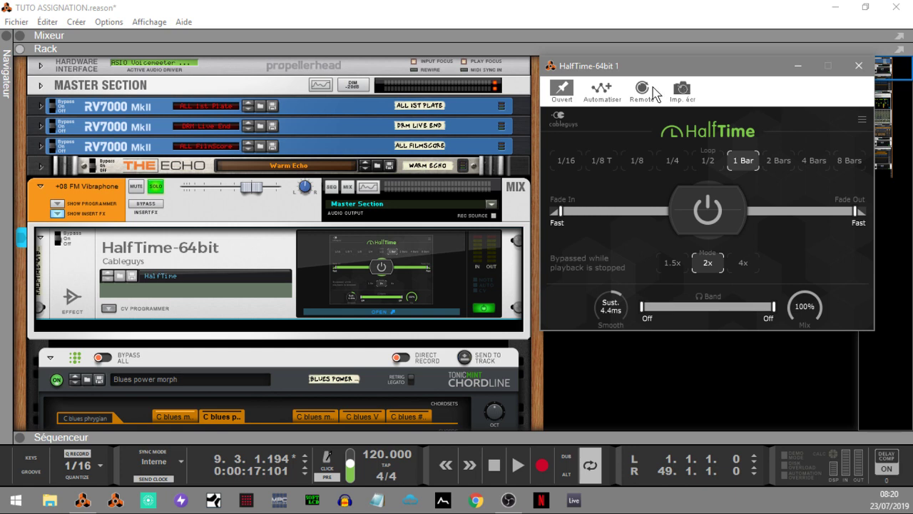
# Step: Assign HalfTime's Power On parameter by remote override to note C#-2 of the APC KEY keyboard, learned from the control surface
pyautogui.click(709, 217)
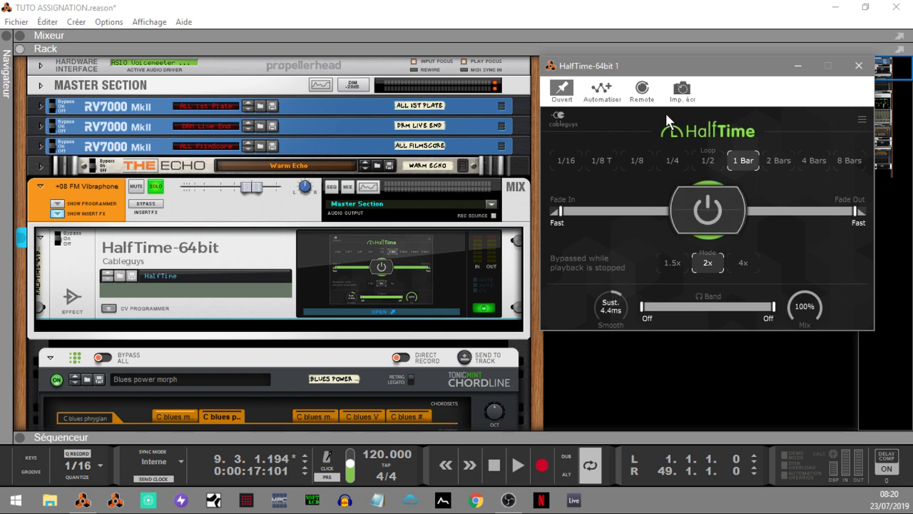
pyautogui.click(642, 90)
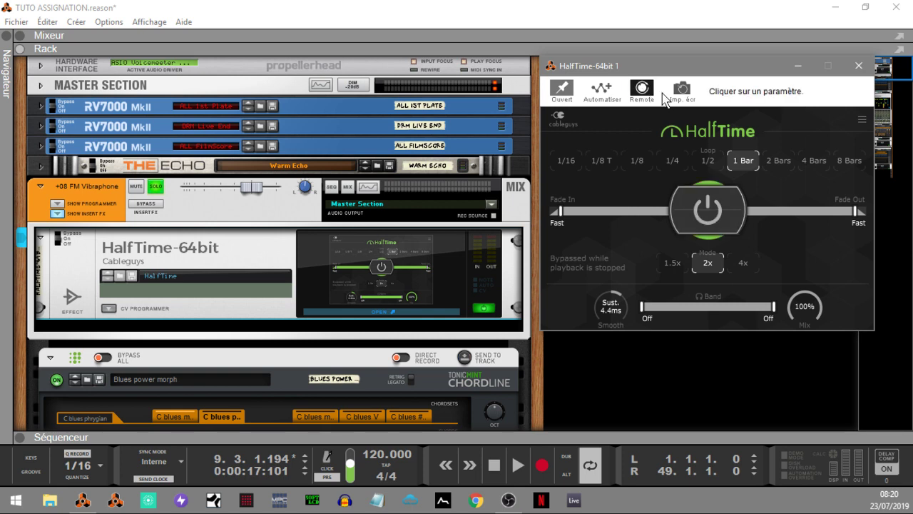
pyautogui.click(710, 217)
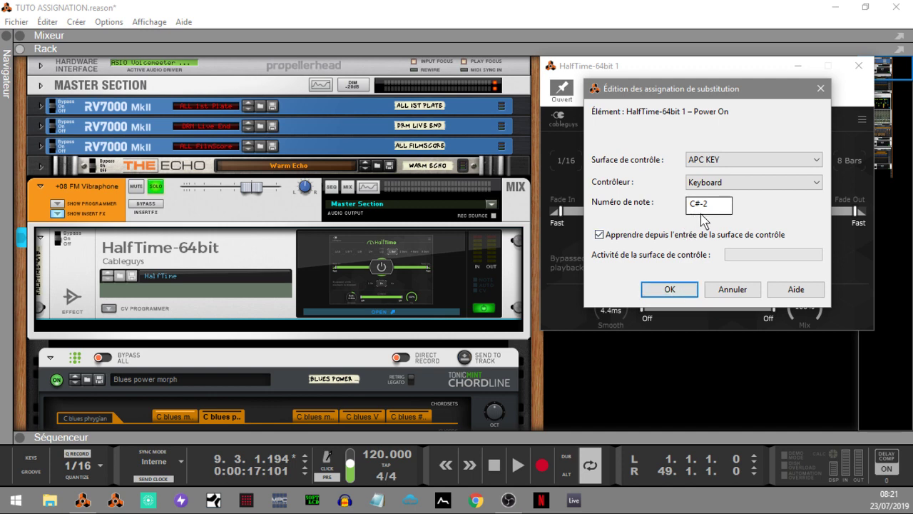
pyautogui.click(668, 289)
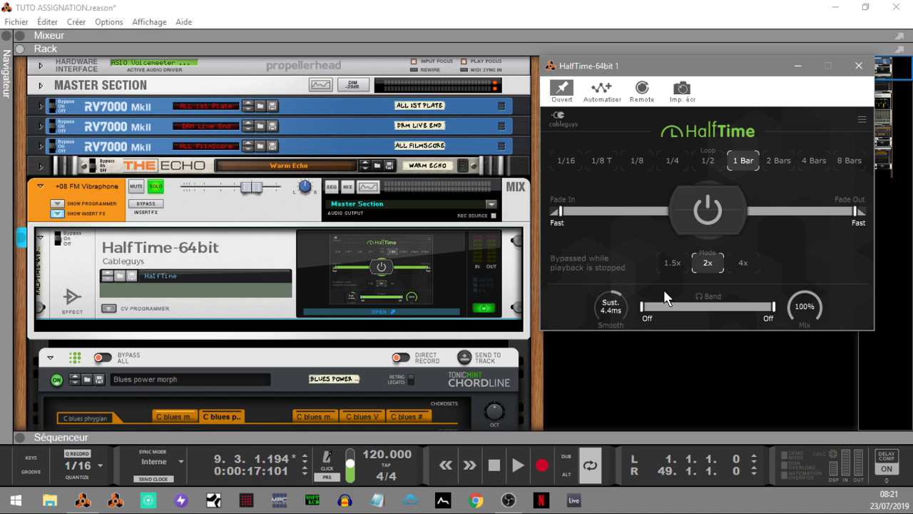
# Step: Play the soloed vibraphone from the start to test the keyboard control of HalfTime's power, and stop playback
pyautogui.press('KP_0')
pyautogui.press('space')
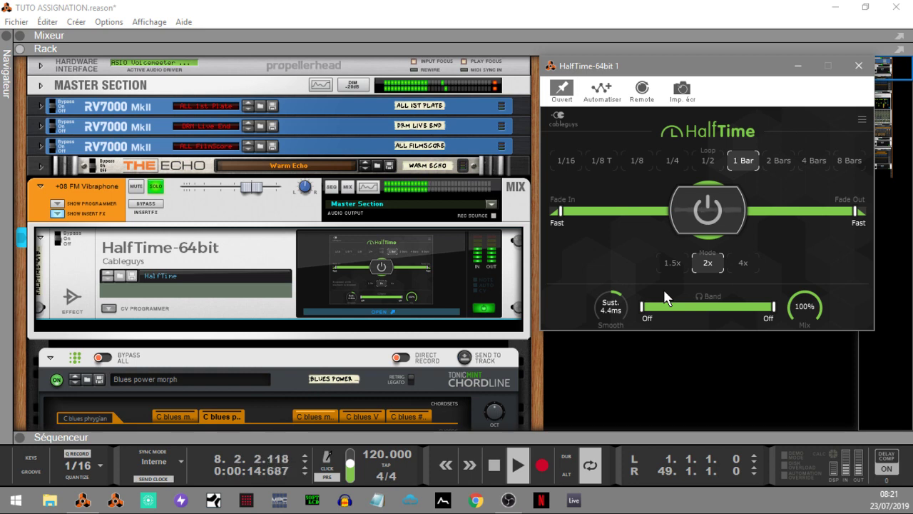
pyautogui.press('space')
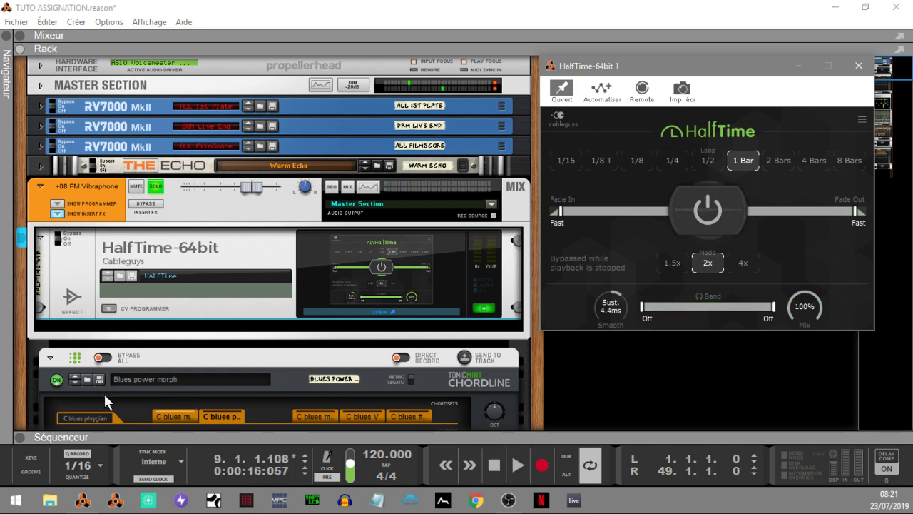
# Step: Expand the sequencer, create an automation lane for HalfTime's Power On parameter, and enlarge the sequencer area to show more tracks
pyautogui.click(21, 438)
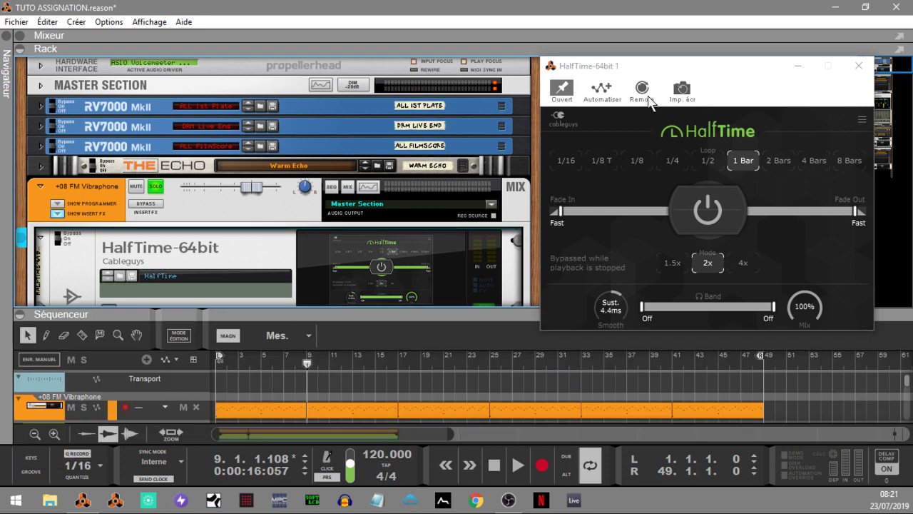
pyautogui.click(602, 90)
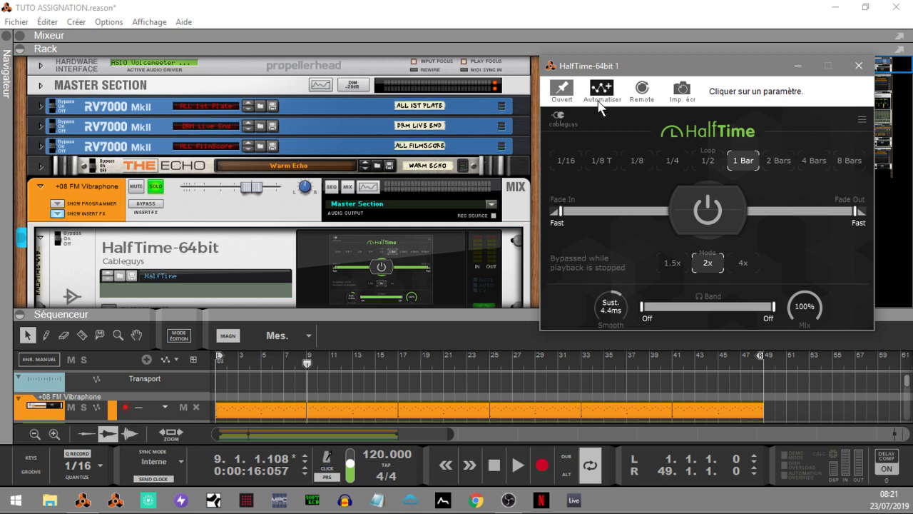
pyautogui.click(706, 214)
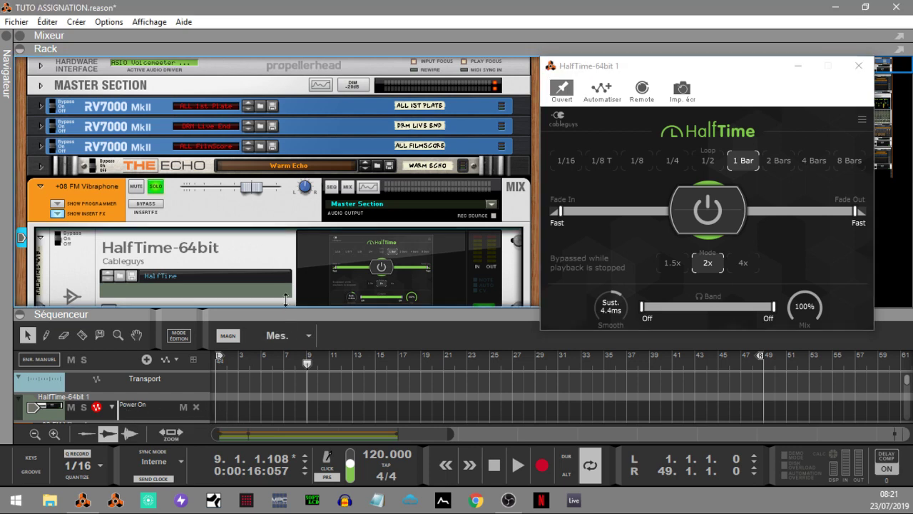
pyautogui.moveTo(287, 310); pyautogui.dragTo(288, 227)
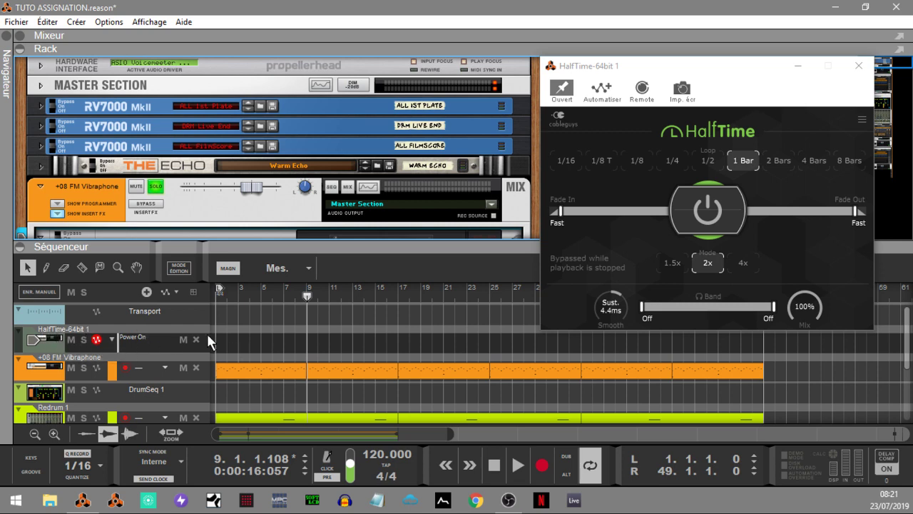
# Step: Record a short pass of Power On automation on the HalfTime track from the song start, stopping just after bar 3
pyautogui.press('space')
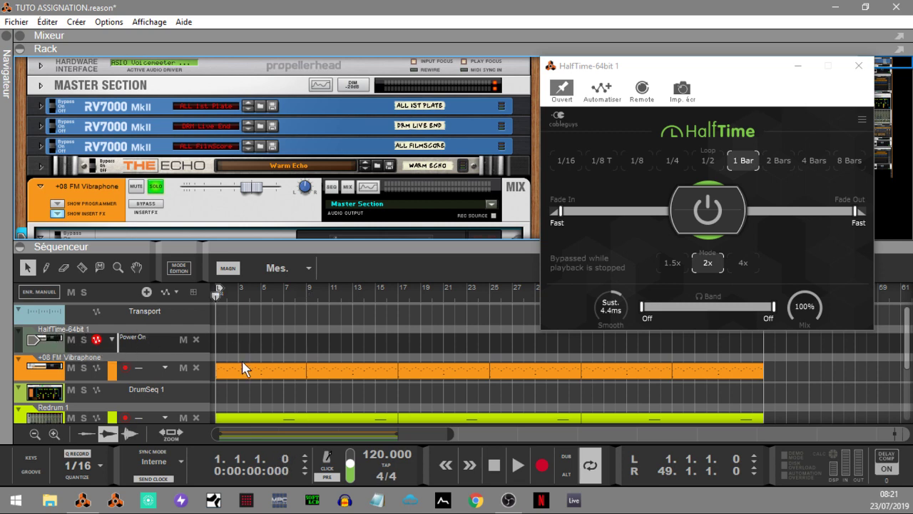
pyautogui.hotkey('ctrl', 'Return')
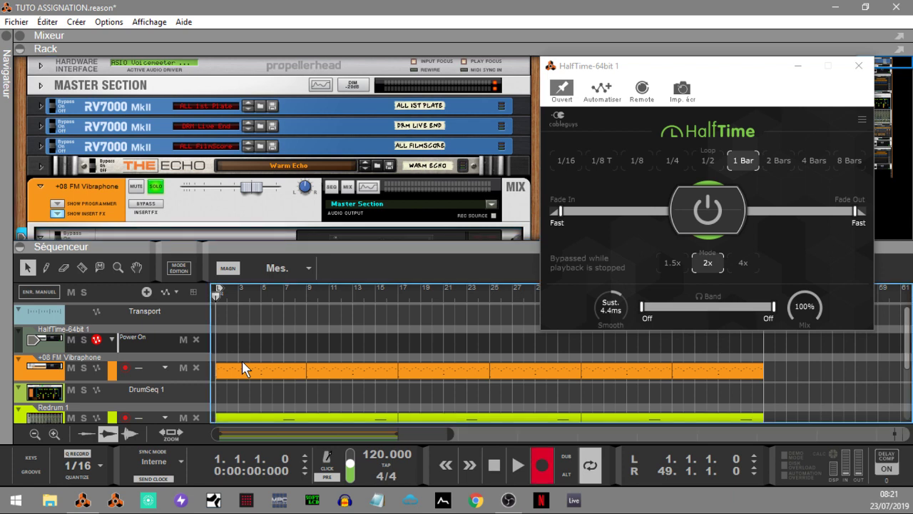
pyautogui.press('space')
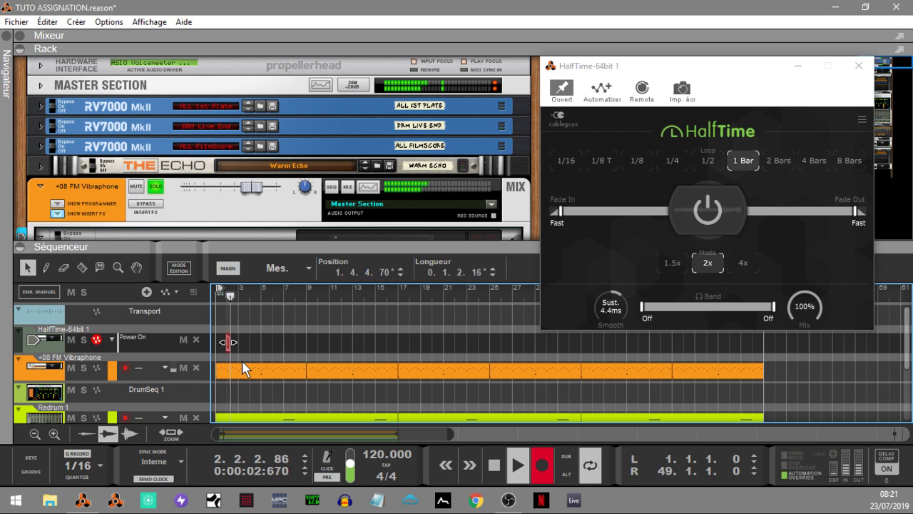
pyautogui.press('space')
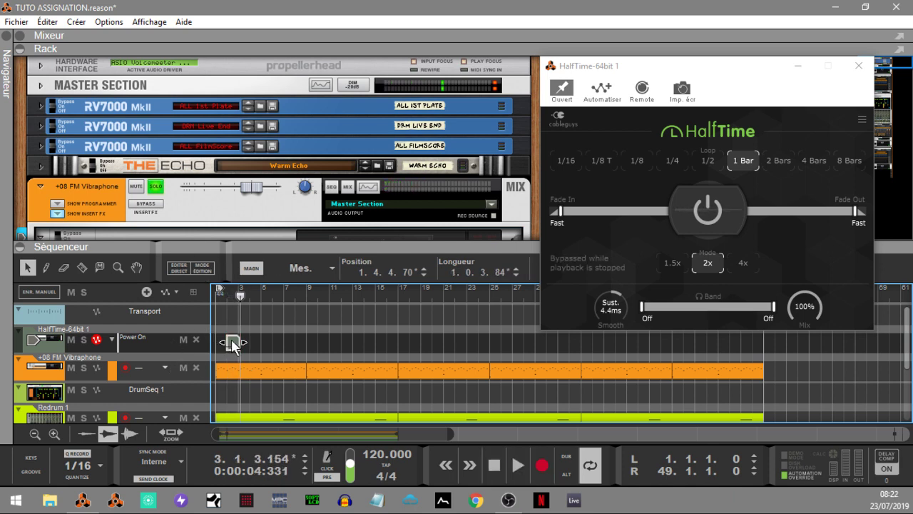
# Step: Delete the short automation clip on the HalfTime track and record a new Power On pass from the song start to just before bar 9
pyautogui.press('Delete')
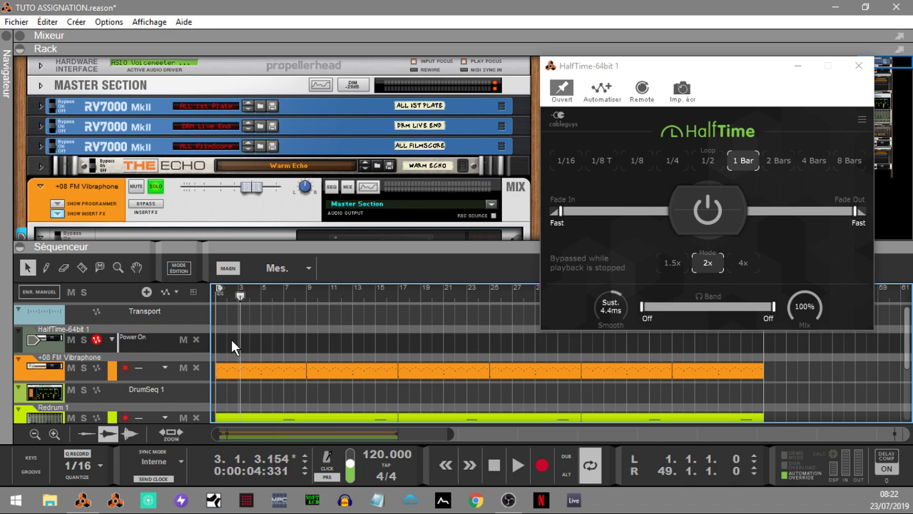
pyautogui.press('Return')
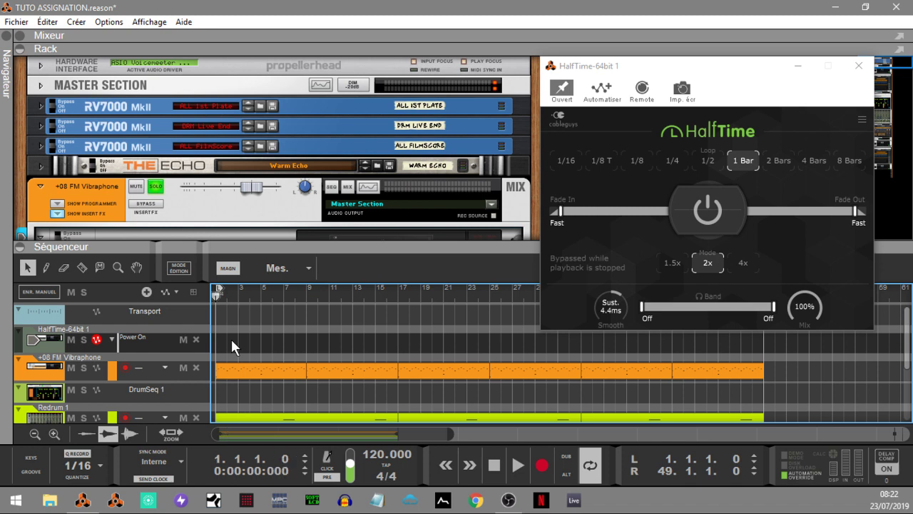
pyautogui.hotkey('ctrl', 'Return')
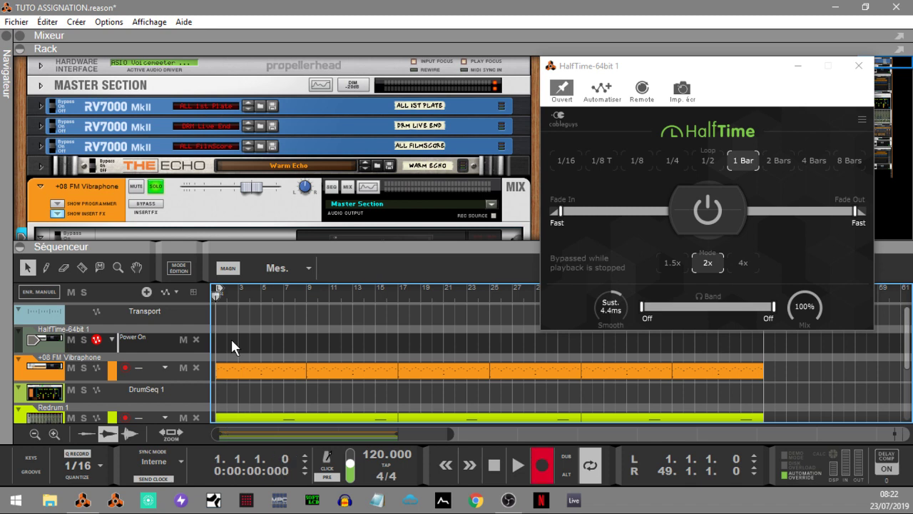
pyautogui.press('space')
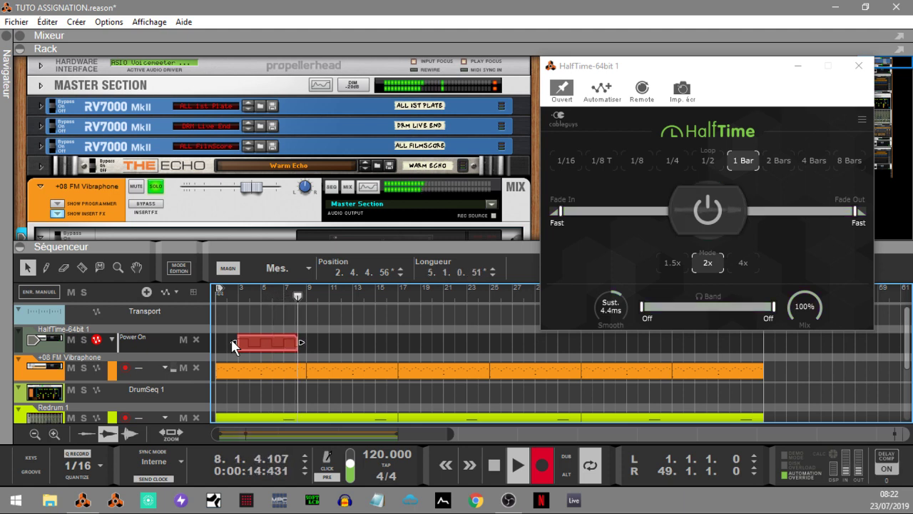
pyautogui.press('space')
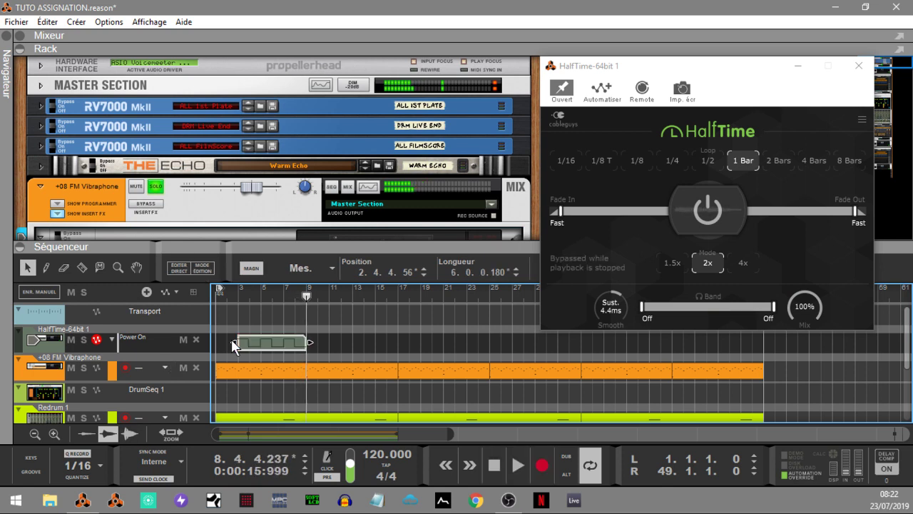
# Step: Play the newly recorded Power On automation briefly from the song start and stop playback
pyautogui.press('Home')
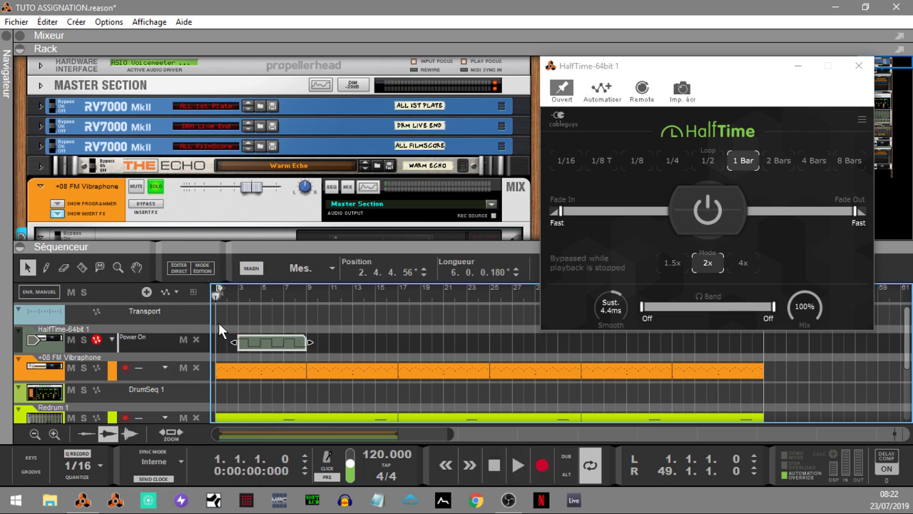
pyautogui.press('space')
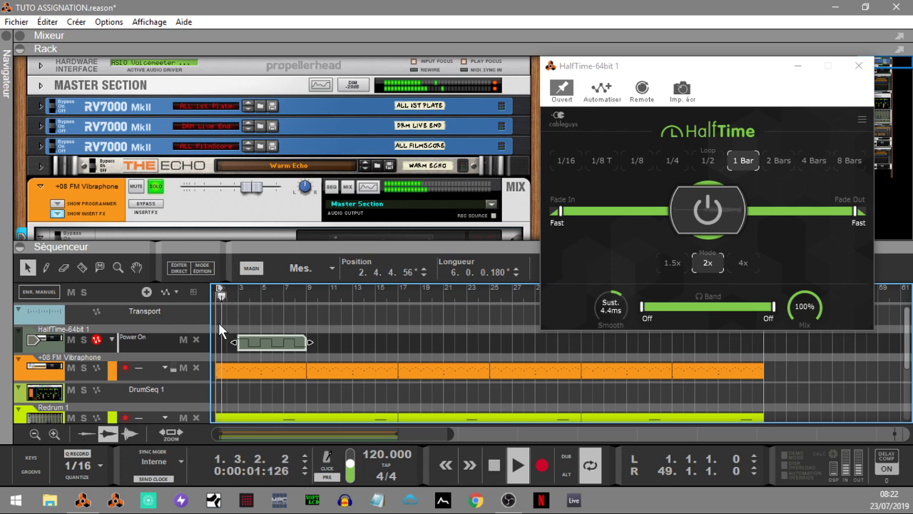
pyautogui.press('space')
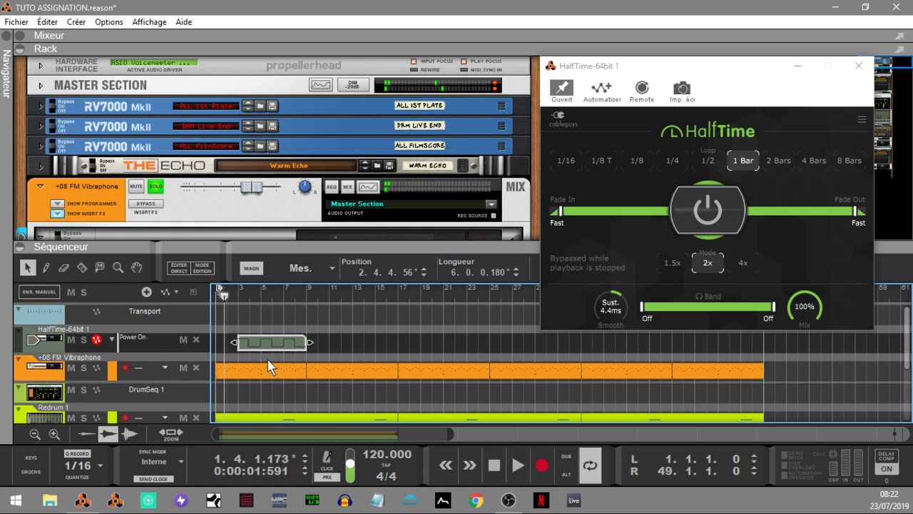
# Step: Open the Power On clip, extend its start back to bar 1, and set its first automation point at 2.4.4.0 to 0%
pyautogui.doubleClick(249, 347)
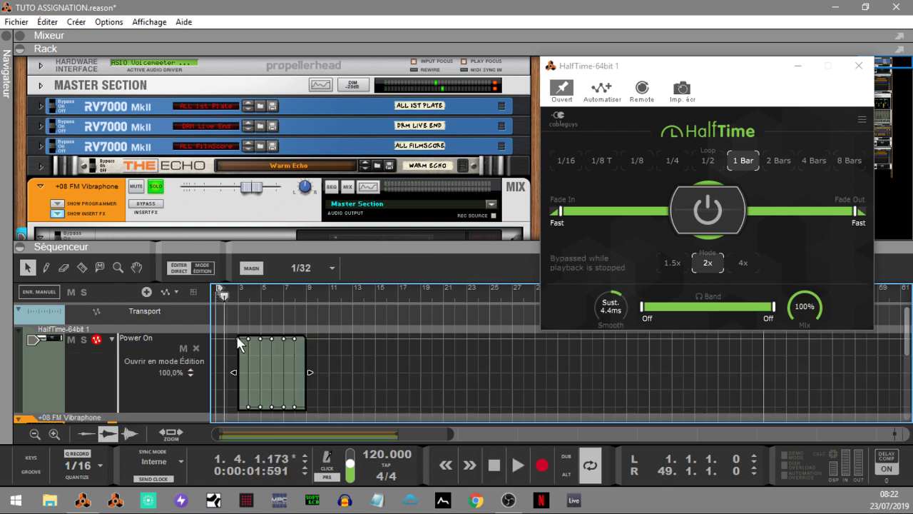
pyautogui.moveTo(236, 371); pyautogui.dragTo(215, 372)
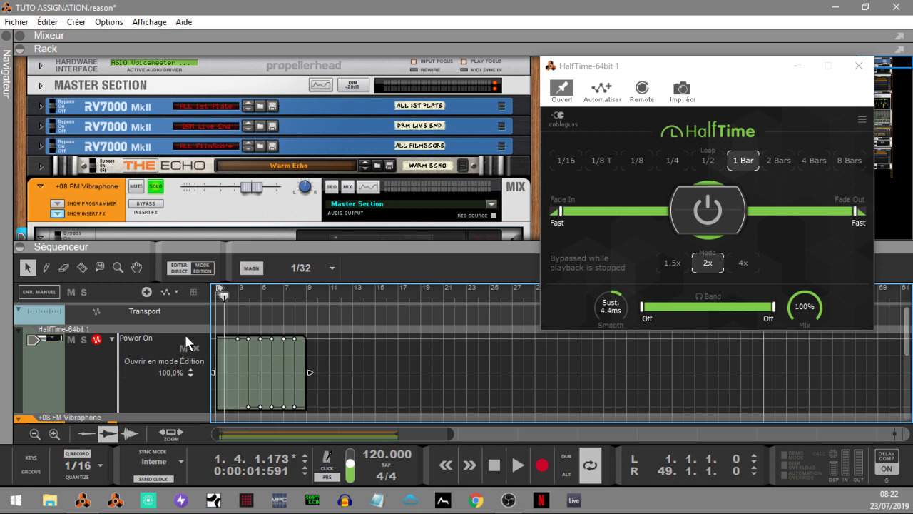
pyautogui.moveTo(229, 338); pyautogui.dragTo(239, 414)
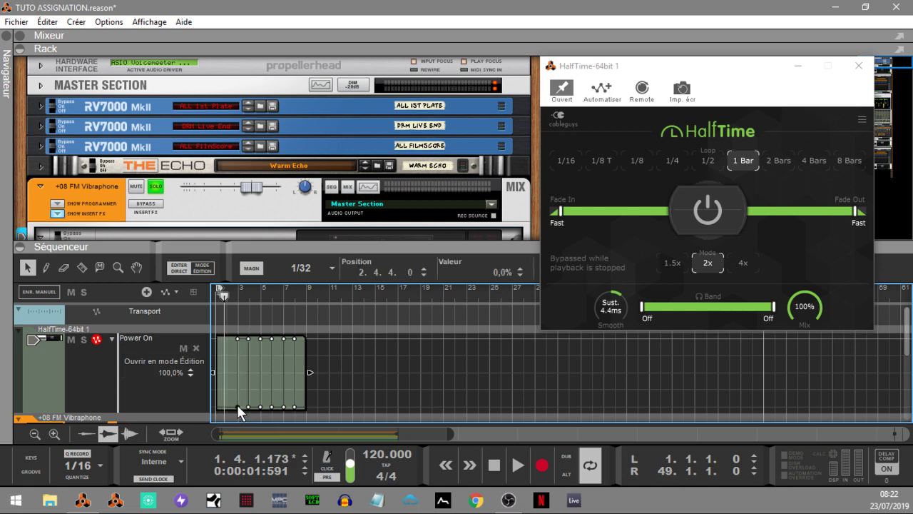
# Step: Play the song from the start to bar 9 to check the extended automation, and leave the clip by selecting the Transport track
pyautogui.press('Home')
pyautogui.press('space')
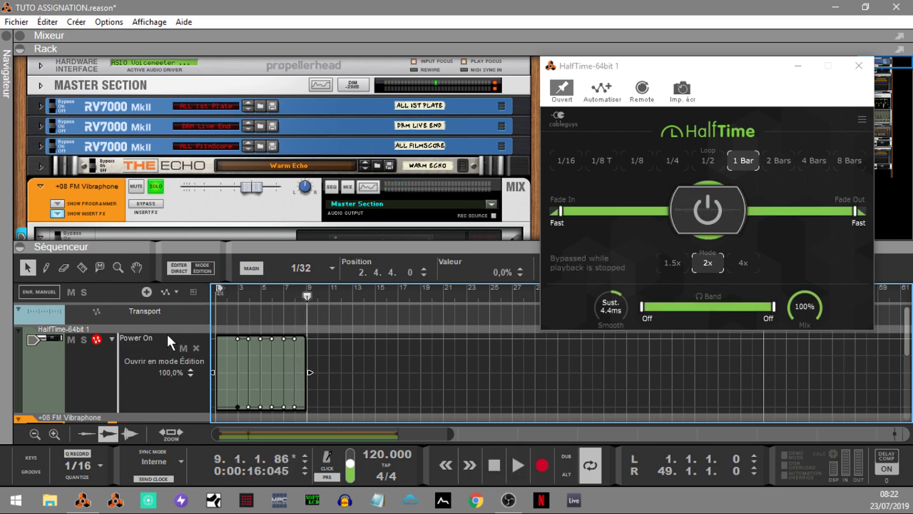
pyautogui.click(93, 351)
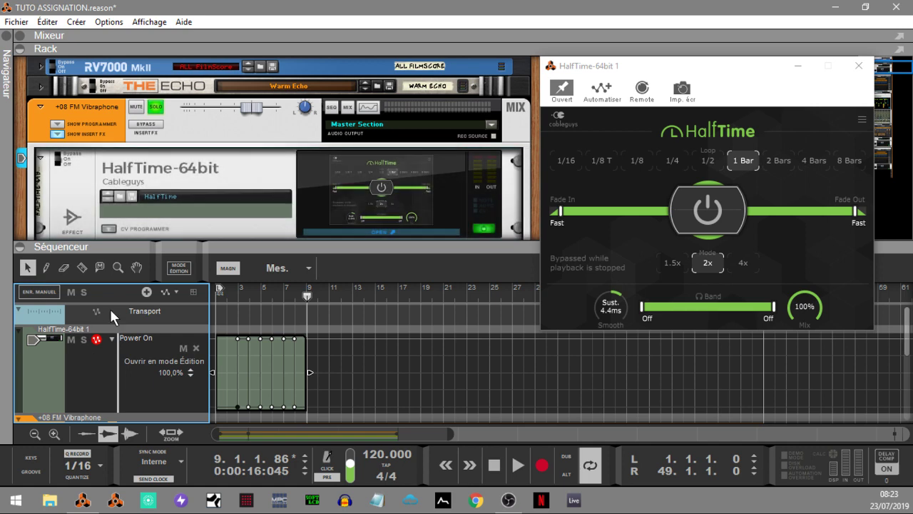
pyautogui.click(110, 309)
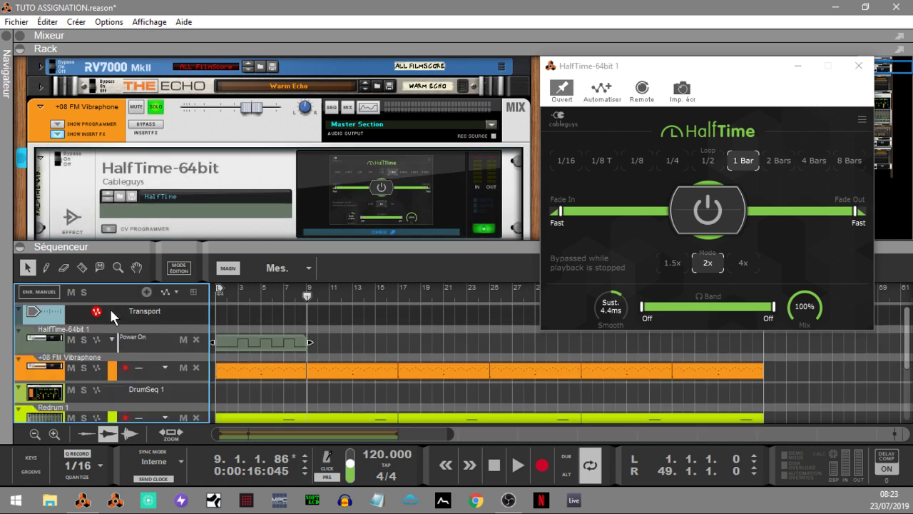
# Step: Reopen the Power On clip and straighten the transition just before bar 3, with points at 2.4.4.120 (0%) and 2.4.4.176 (100%)
pyautogui.doubleClick(284, 346)
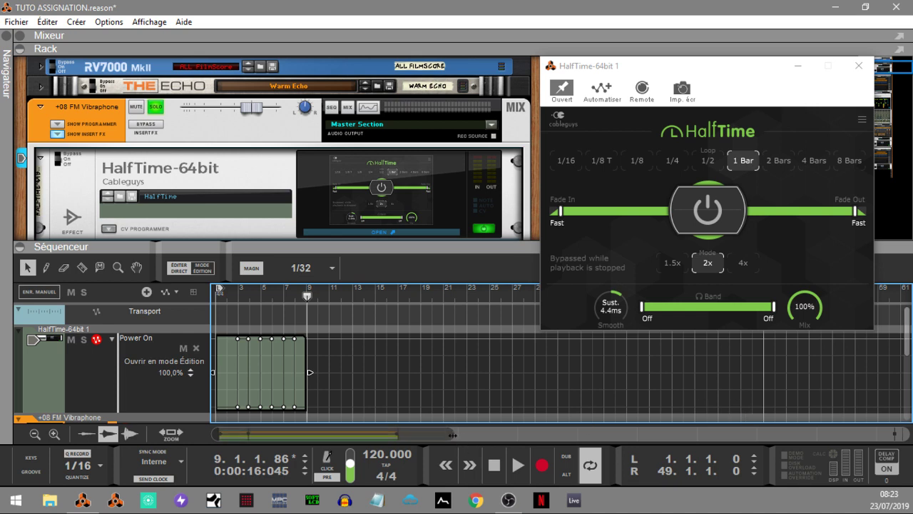
pyautogui.moveTo(459, 434); pyautogui.dragTo(284, 428)
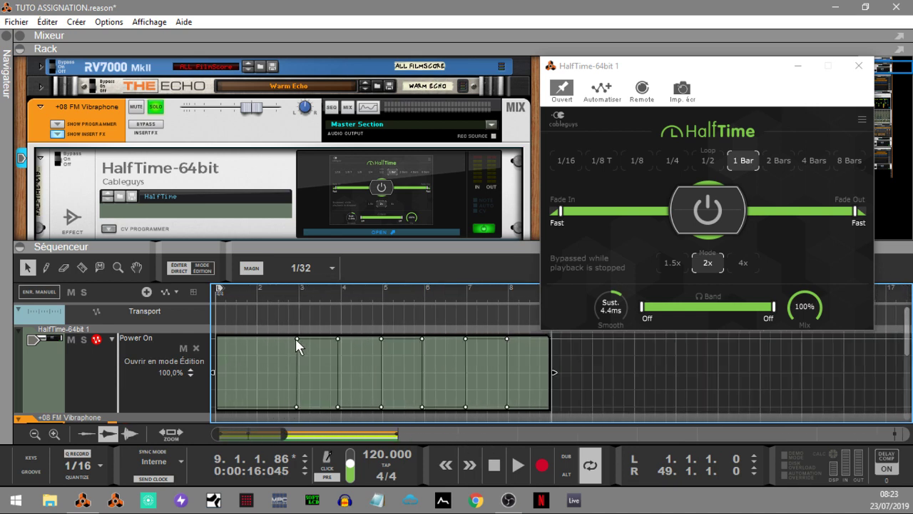
pyautogui.moveTo(297, 338); pyautogui.dragTo(299, 339)
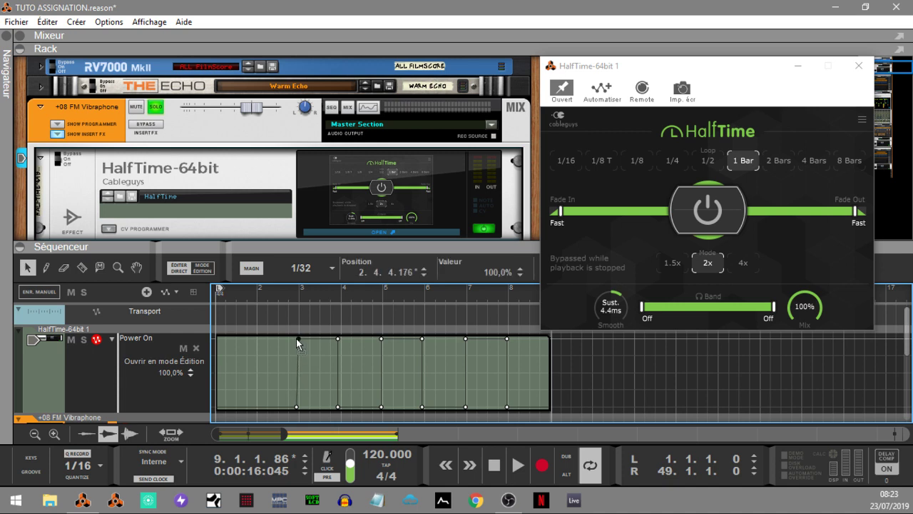
pyautogui.click(298, 407)
# Step: Play the song to check the straightened automation, stop near the end of bar 8, and test HalfTime's power switch
pyautogui.press('space')
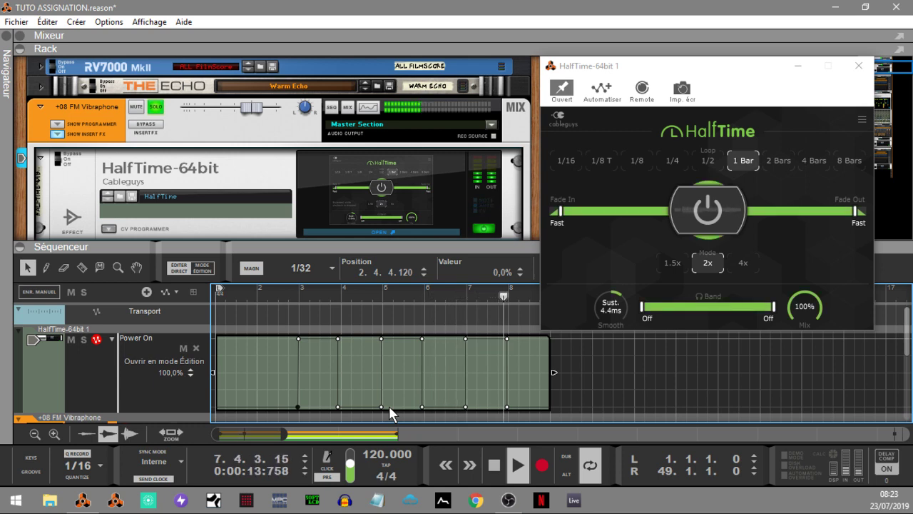
pyautogui.press('space')
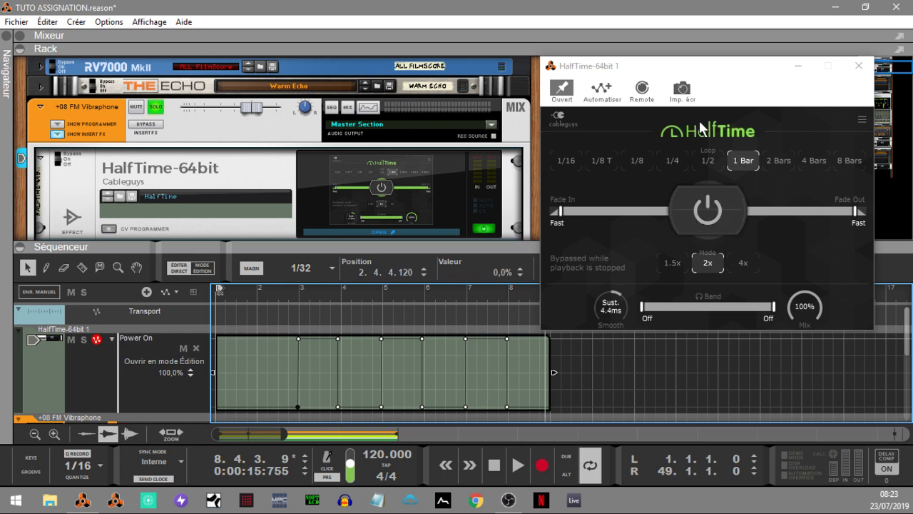
pyautogui.click(702, 204)
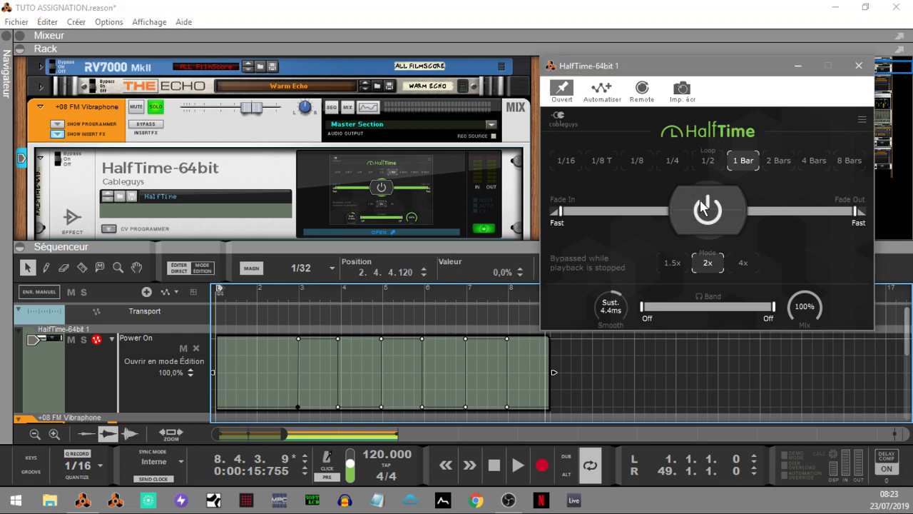
pyautogui.click(702, 207)
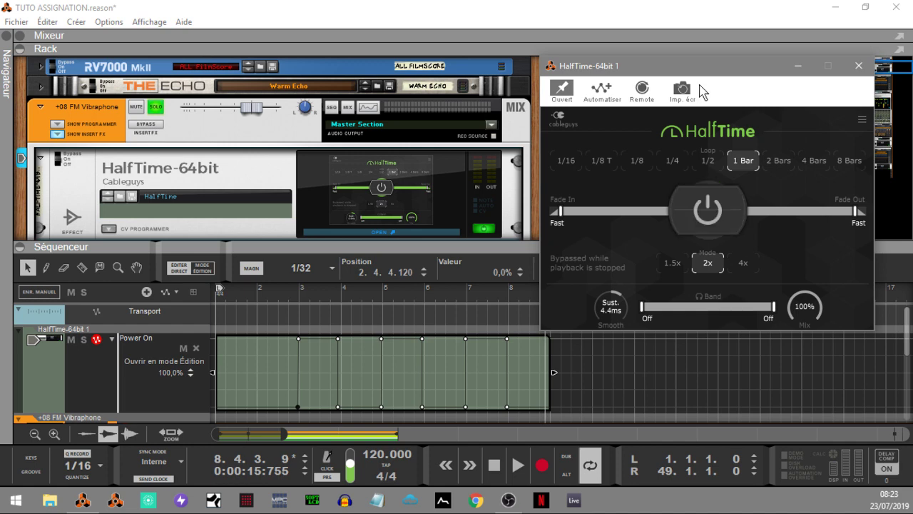
# Step: Review the remote override assignment of HalfTime's Power On parameter, keeping surface APC KEY, controller Keyboard and note C#-2
pyautogui.click(642, 88)
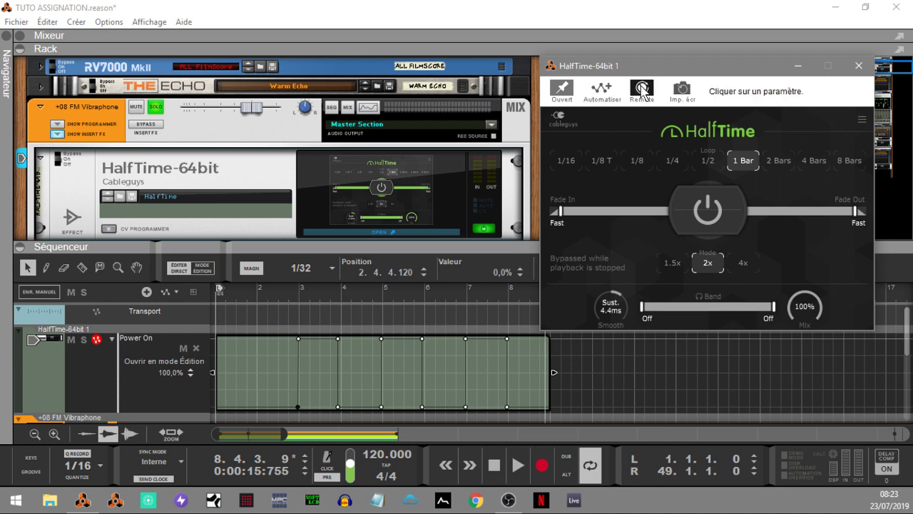
pyautogui.click(689, 208)
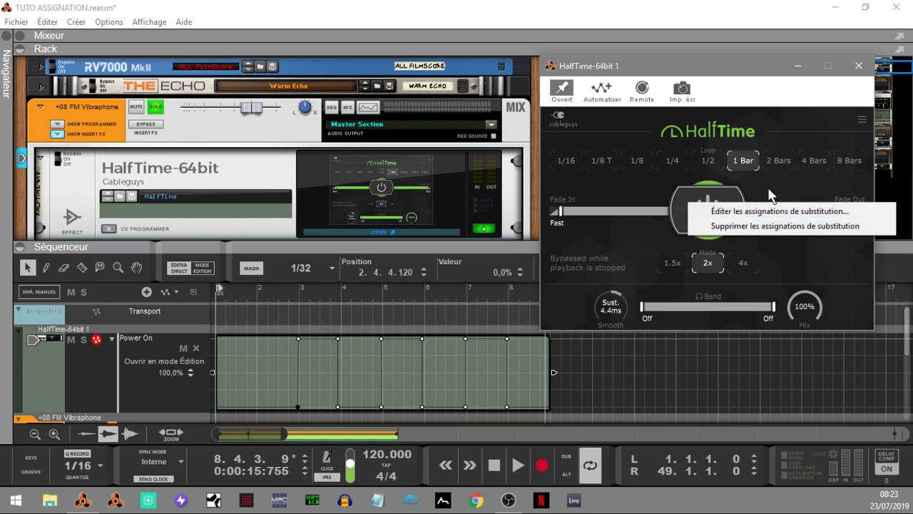
pyautogui.click(728, 98)
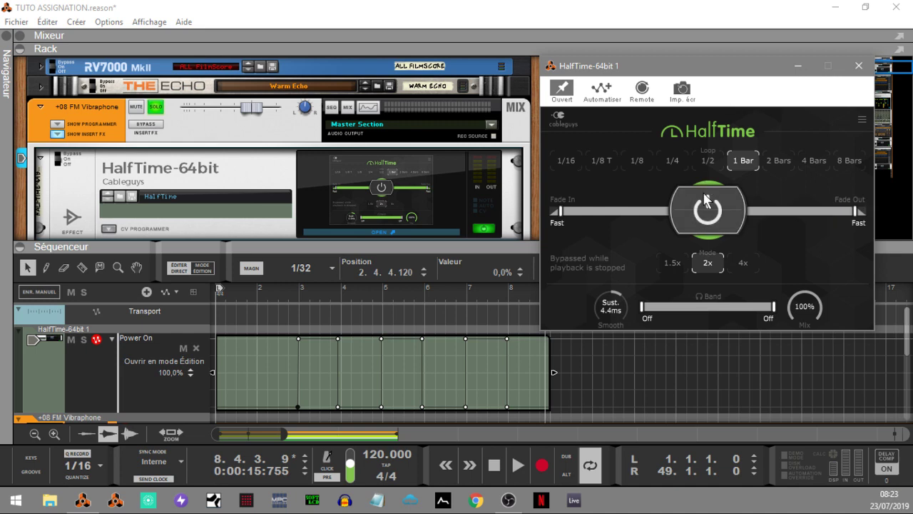
pyautogui.click(641, 87)
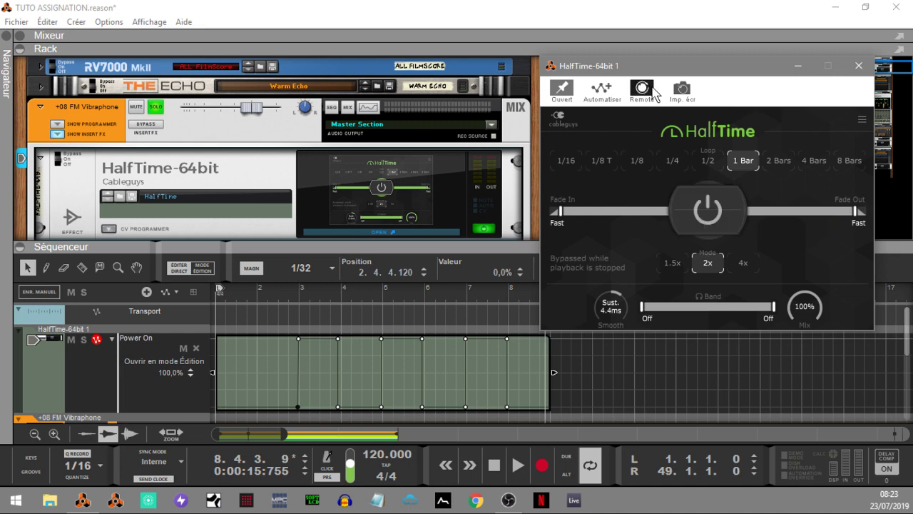
pyautogui.click(710, 209)
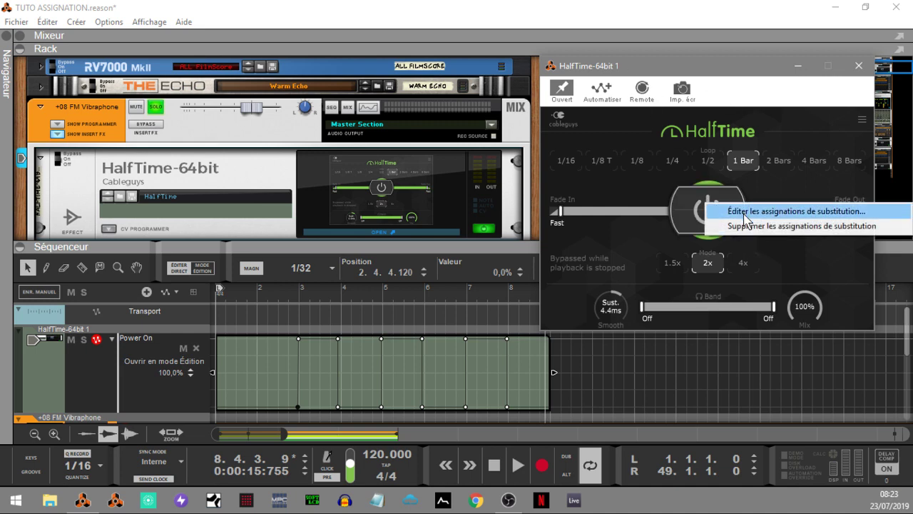
pyautogui.click(696, 226)
pyautogui.click(642, 88)
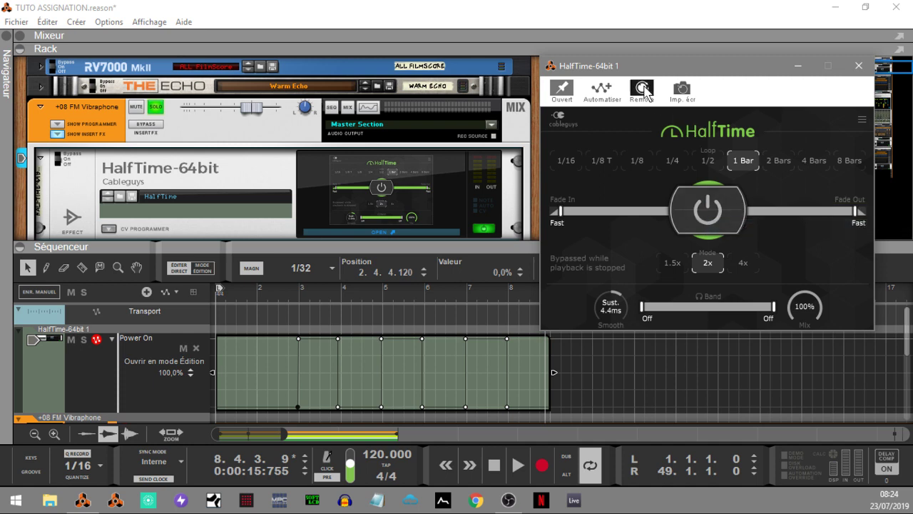
pyautogui.click(698, 208)
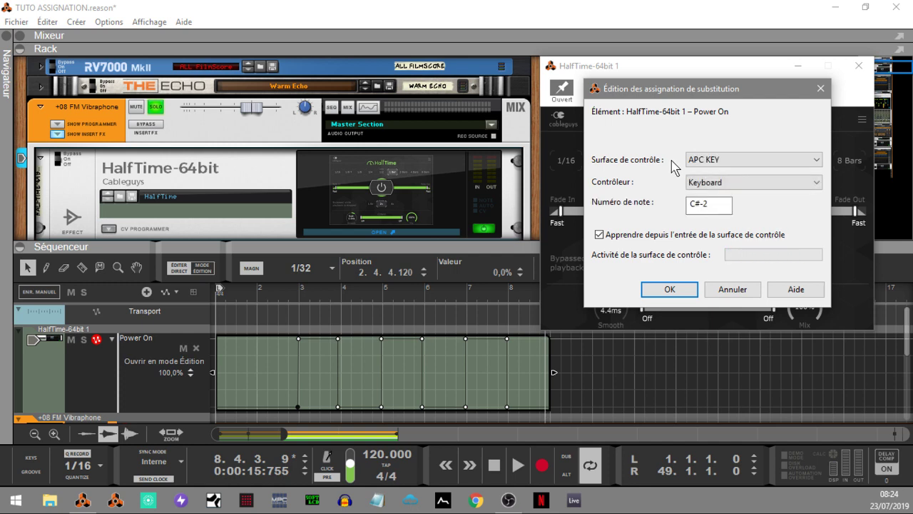
pyautogui.click(668, 290)
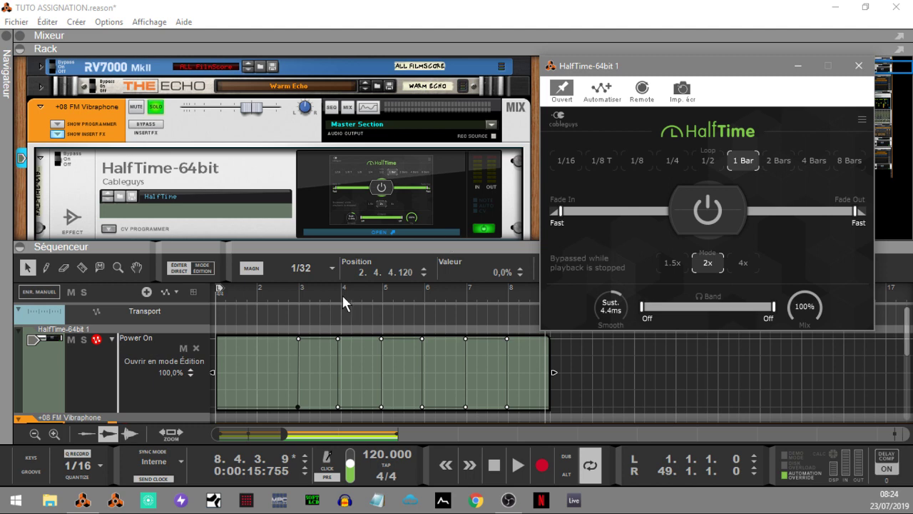
# Step: Apply the Automate function to HalfTime's power switch and close the plug-in window
pyautogui.click(602, 91)
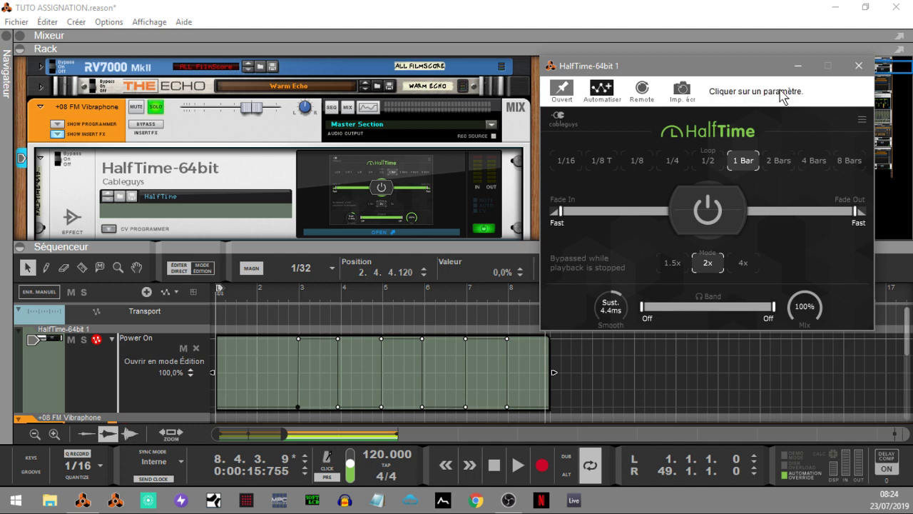
pyautogui.click(705, 217)
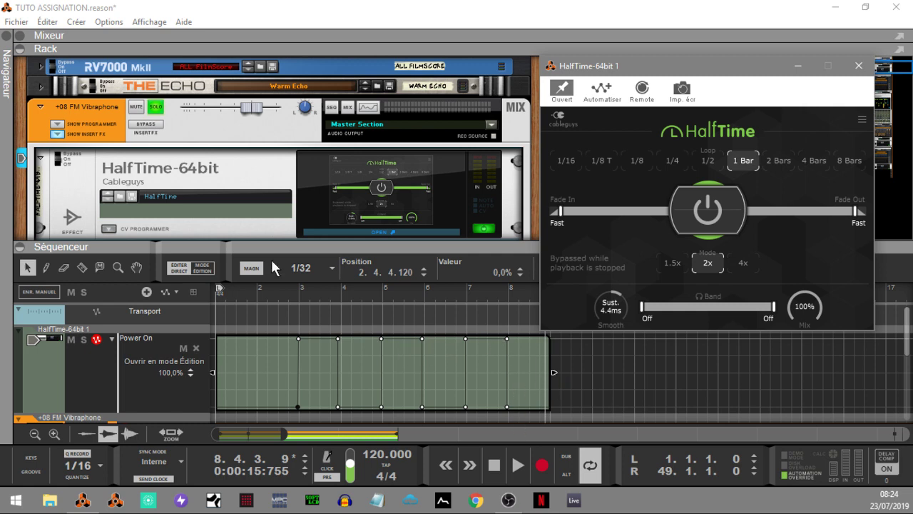
pyautogui.click(858, 65)
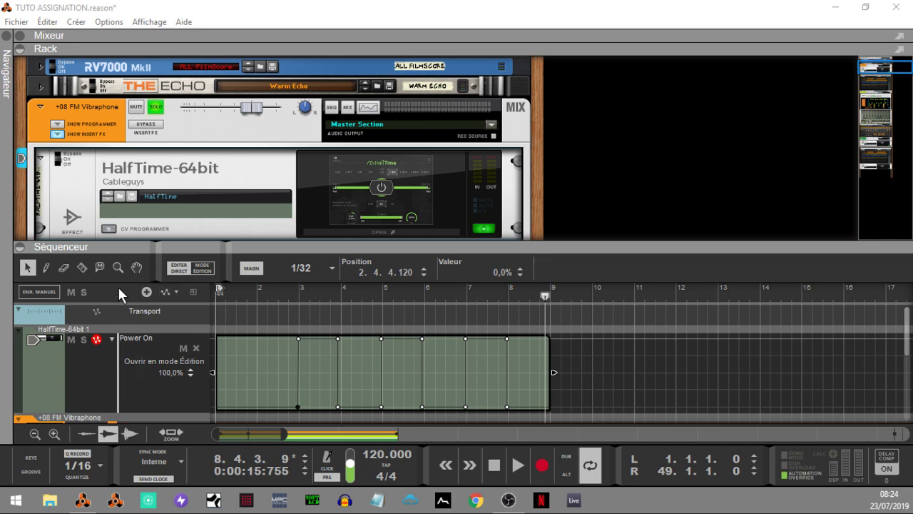
# Step: Reopen the Power On clip, move the bar 3 transition points to 3.1.1.56 (100%) and 3.1.1.0 (0%), and leave clip editing
pyautogui.click(181, 271)
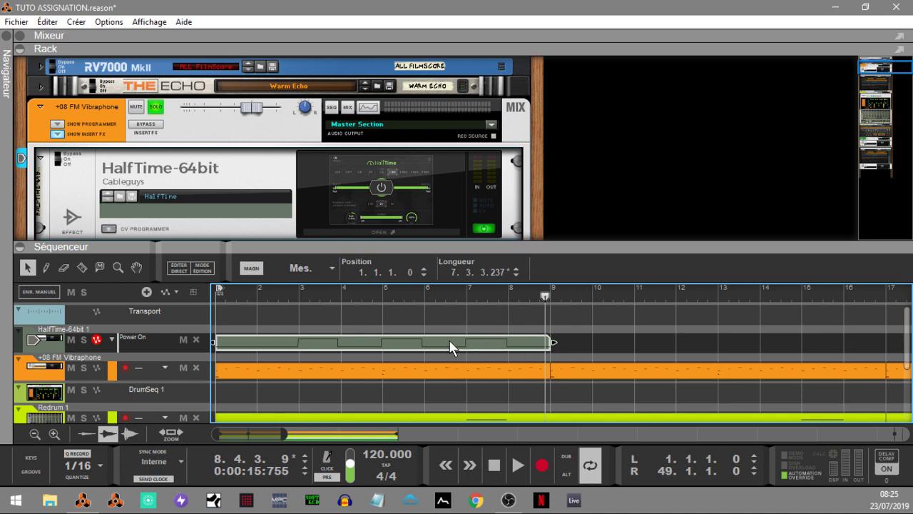
pyautogui.doubleClick(397, 345)
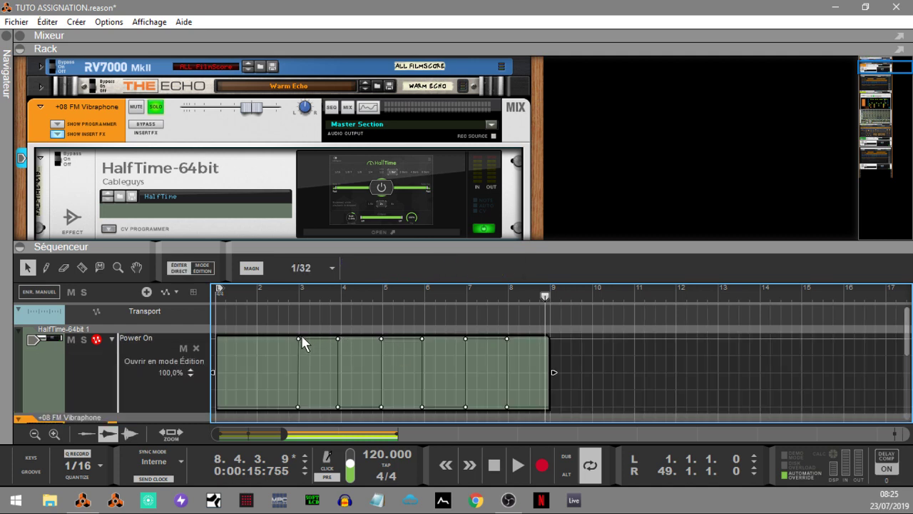
pyautogui.moveTo(297, 338)
pyautogui.mouseDown()
pyautogui.moveTo(308, 339)
pyautogui.moveTo(293, 337)
pyautogui.mouseUp()
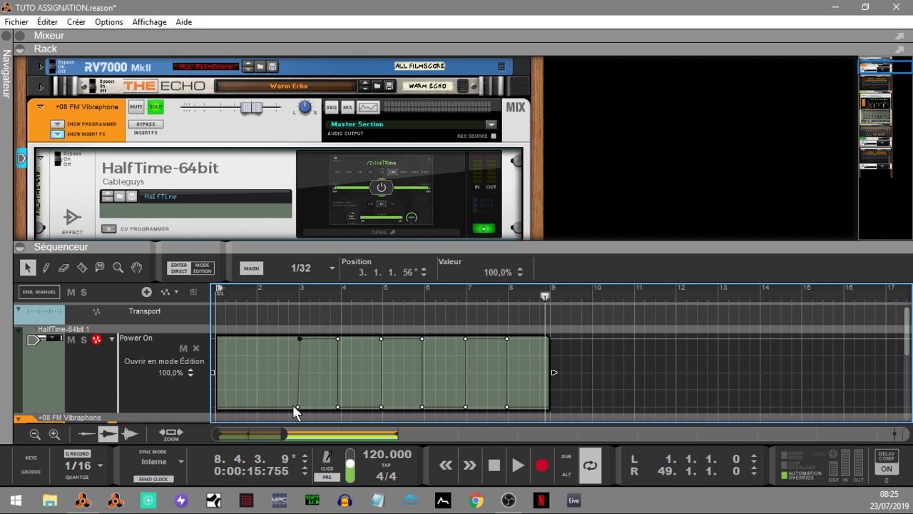
pyautogui.moveTo(298, 407); pyautogui.dragTo(305, 406)
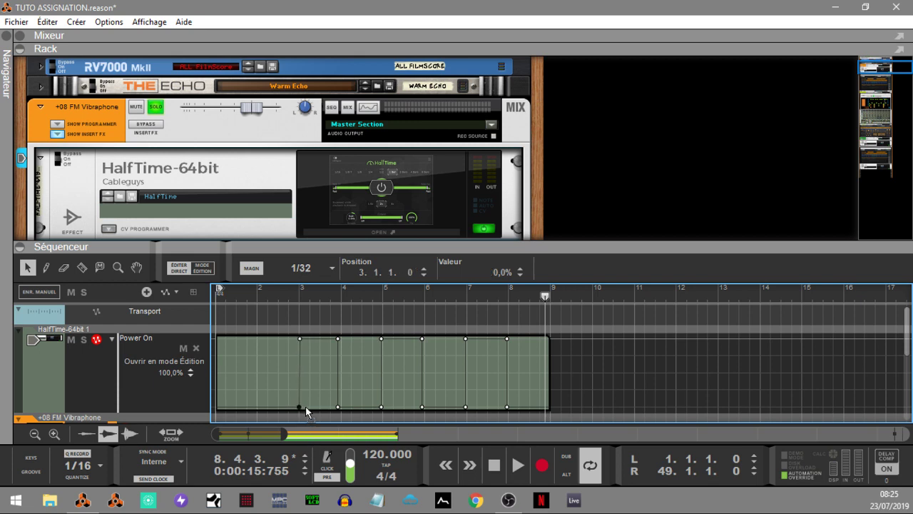
pyautogui.click(298, 336)
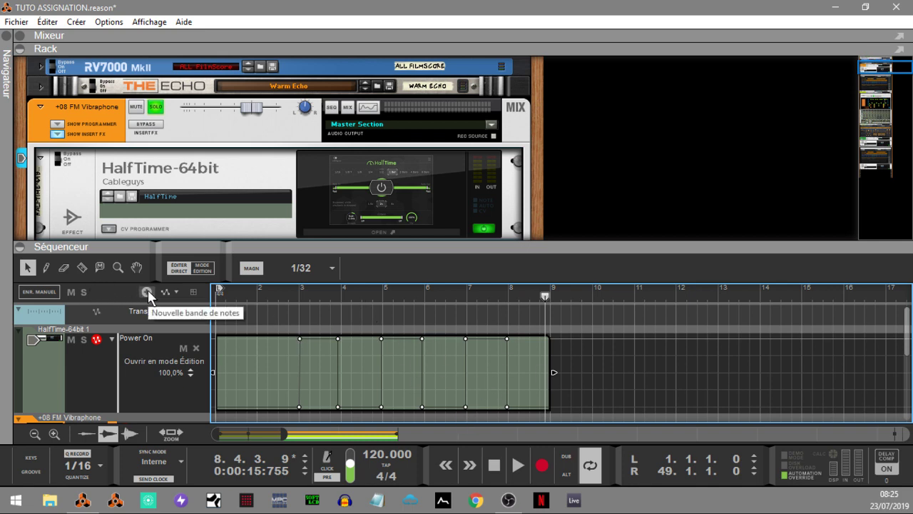
pyautogui.click(183, 268)
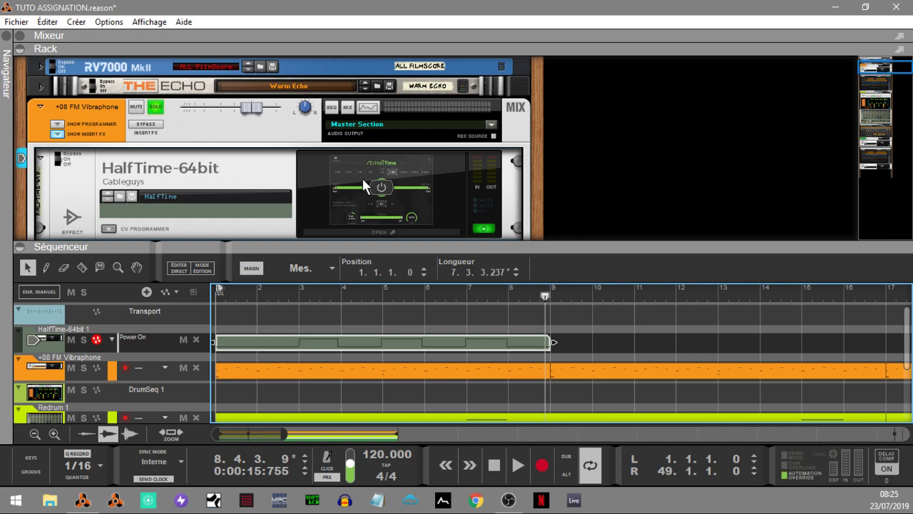
# Step: Hide the FM Vibraphone's insert effects, select the Redrum 1 track and briefly play the song
pyautogui.click(57, 133)
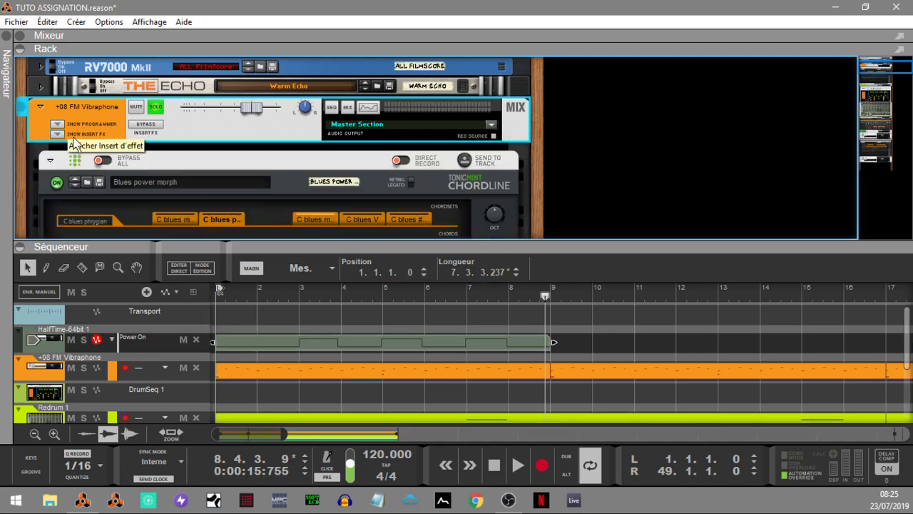
pyautogui.moveTo(887, 68); pyautogui.dragTo(898, 112)
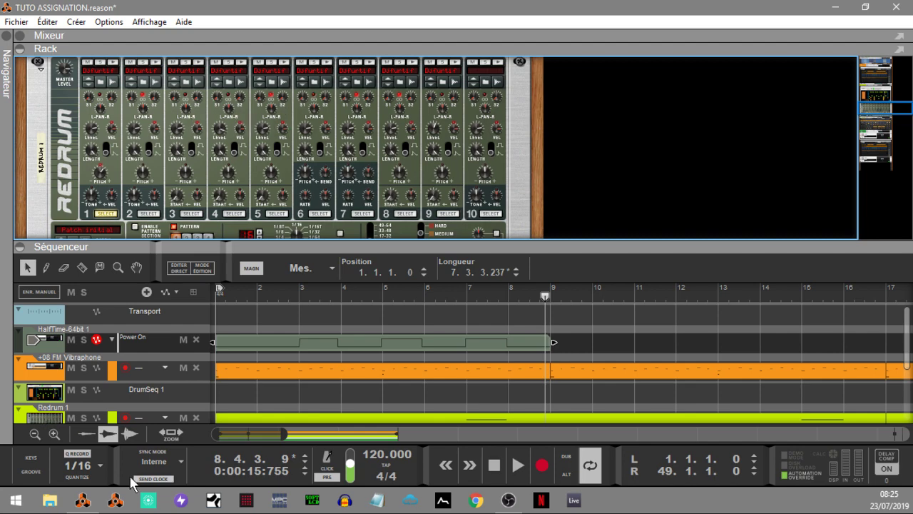
pyautogui.click(27, 422)
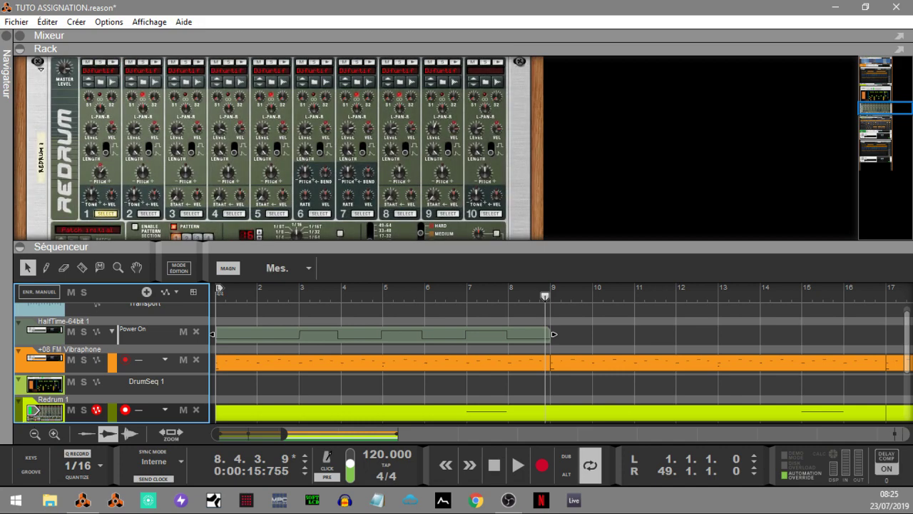
pyautogui.press('space')
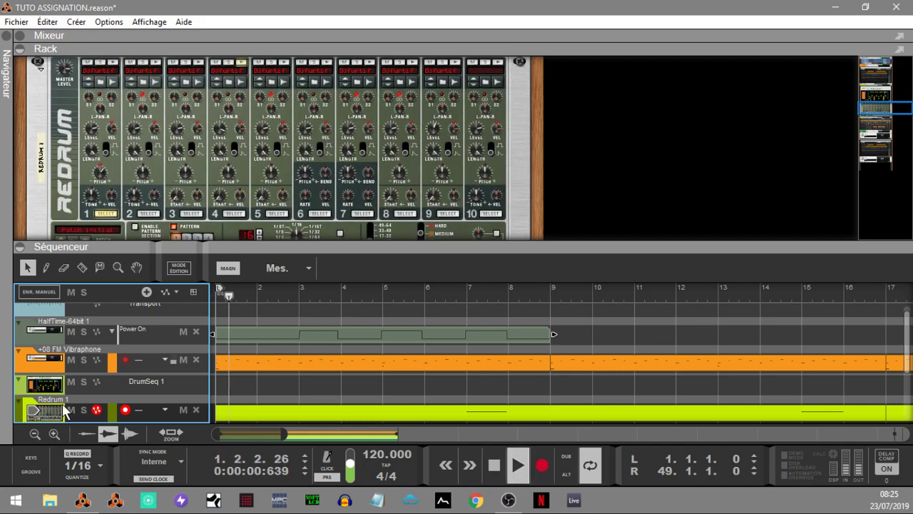
pyautogui.press('space')
# Step: Clear the FM Vibraphone's solo and solo the Redrum 1 channel in the mixer
pyautogui.moveTo(879, 107); pyautogui.dragTo(874, 45)
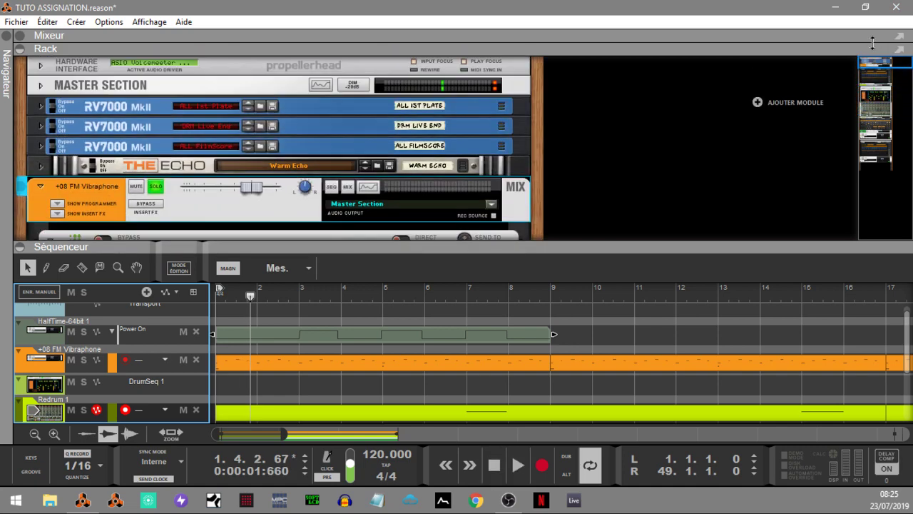
pyautogui.press('F5')
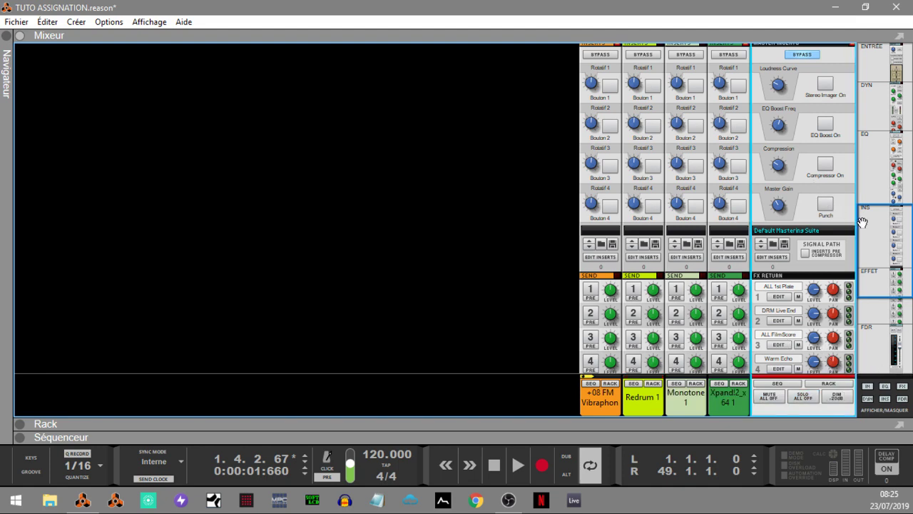
pyautogui.moveTo(862, 224); pyautogui.dragTo(876, 300)
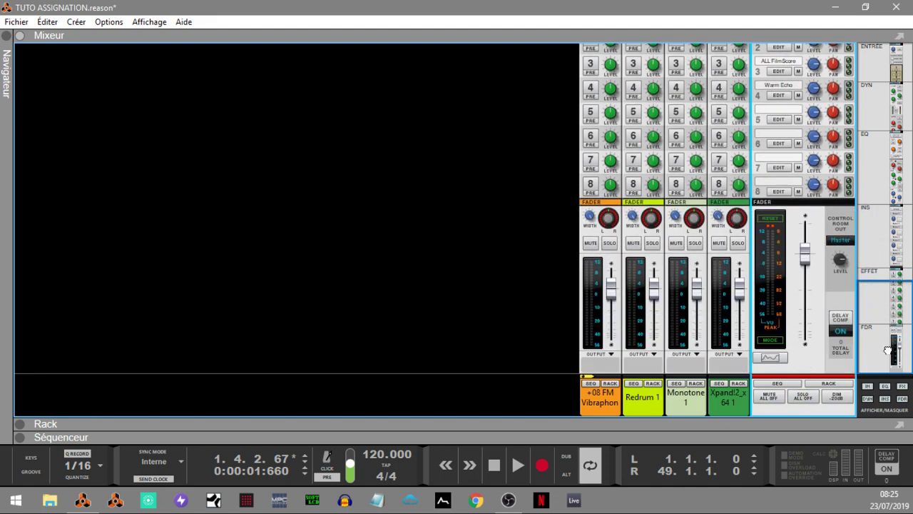
pyautogui.click(653, 244)
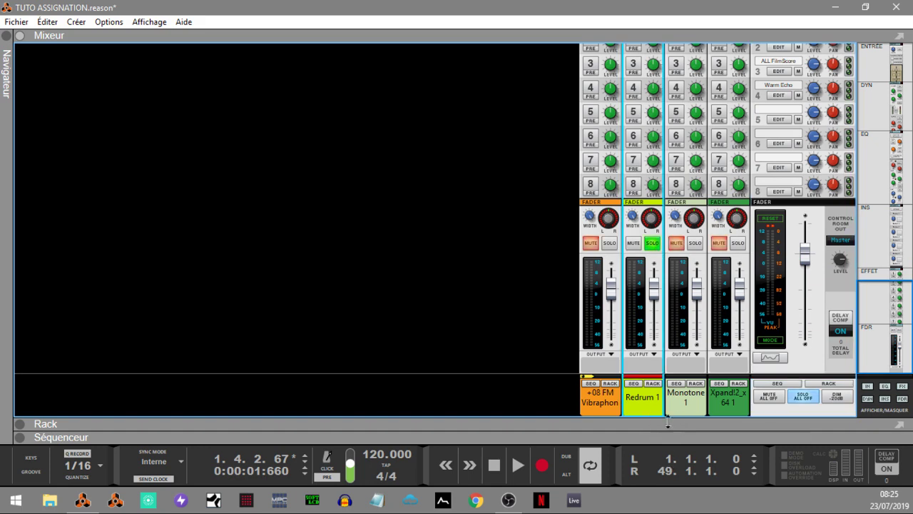
# Step: Bring back the rack and sequencer, select the Redrum 1 track and play the soloed drums for about a bar
pyautogui.doubleClick(427, 429)
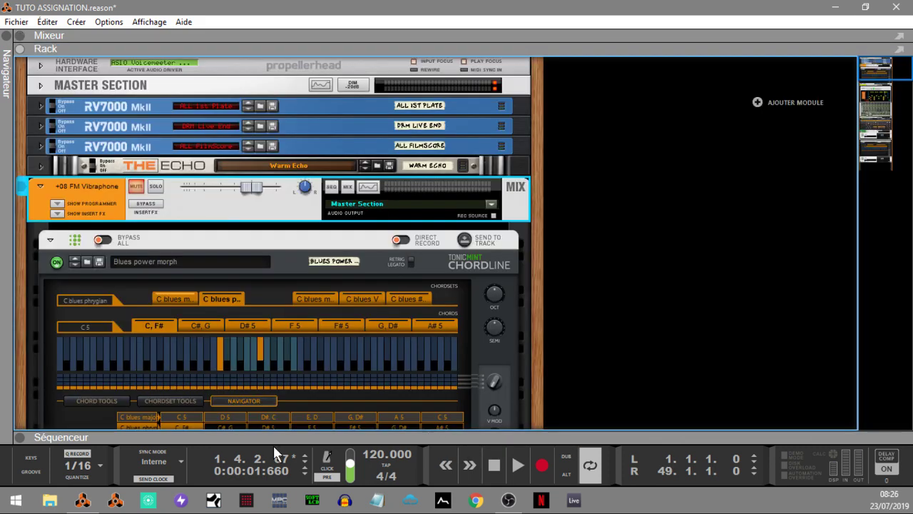
pyautogui.moveTo(891, 76); pyautogui.dragTo(907, 114)
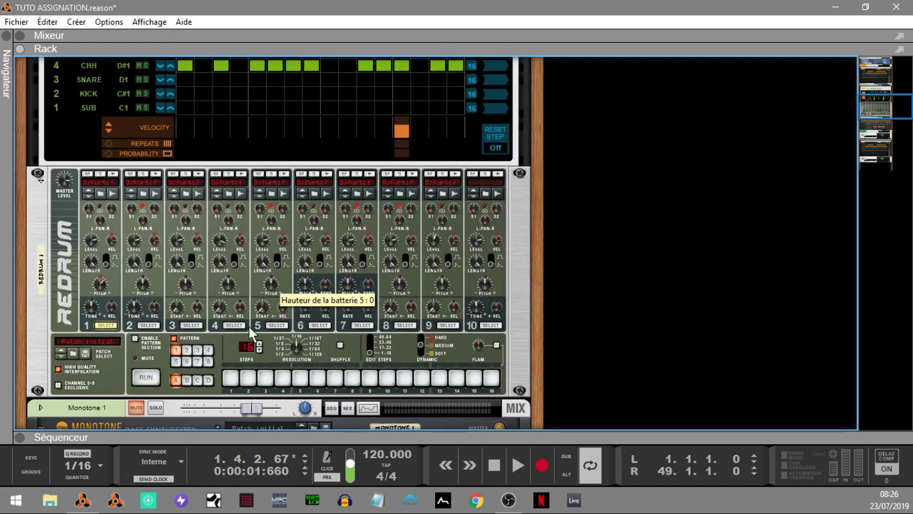
pyautogui.click(20, 437)
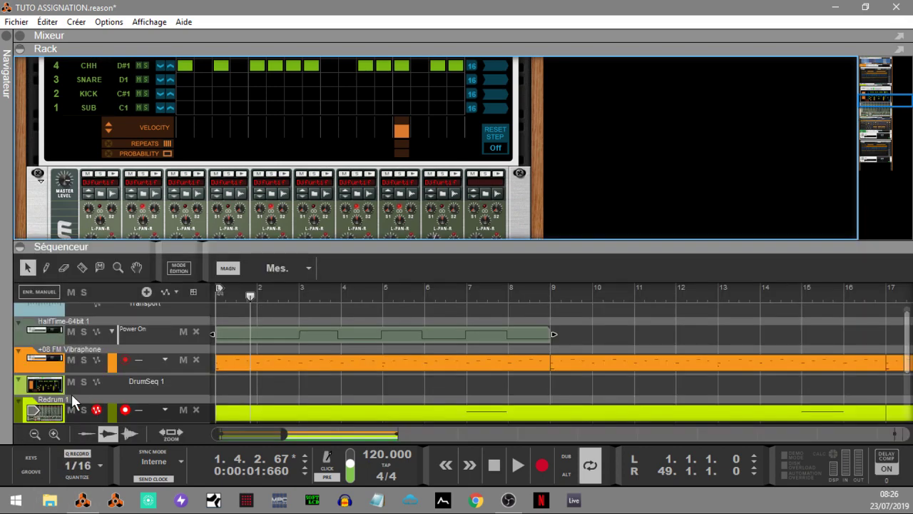
pyautogui.click(41, 410)
pyautogui.press('space')
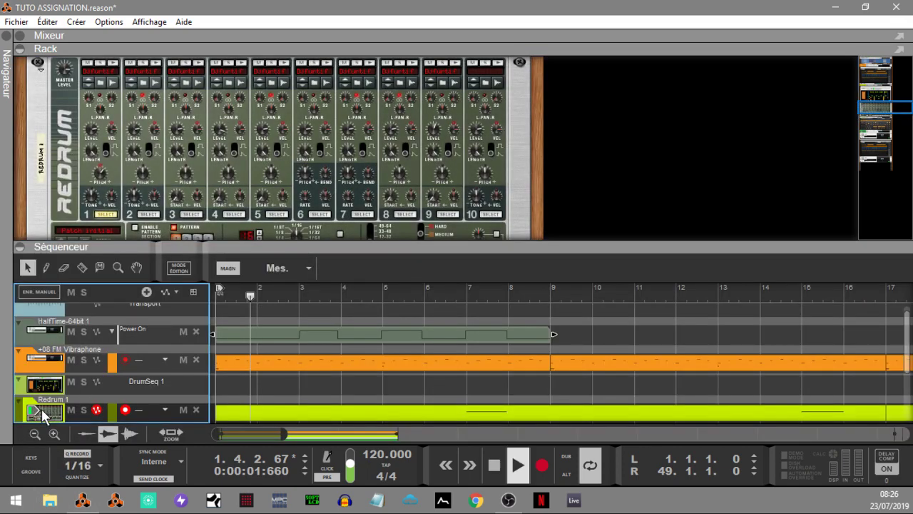
pyautogui.press('space')
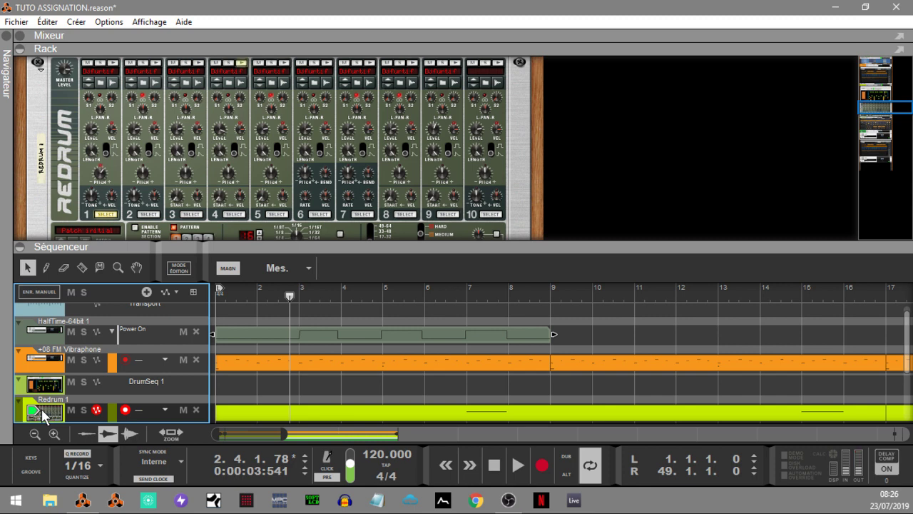
# Step: Create an automation lane for Redrum's drum 4 pan and assign the pan to surface APC KEY, controller CC 52
pyautogui.rightClick(229, 113)
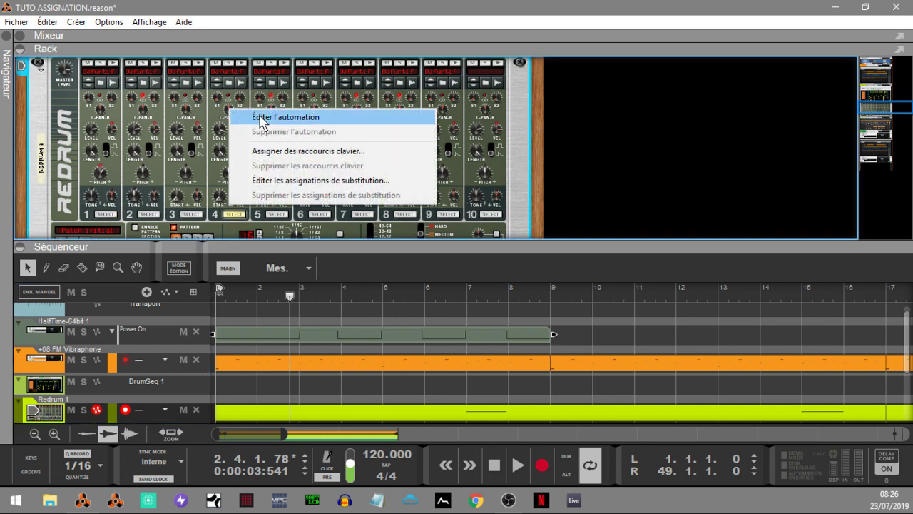
pyautogui.click(261, 118)
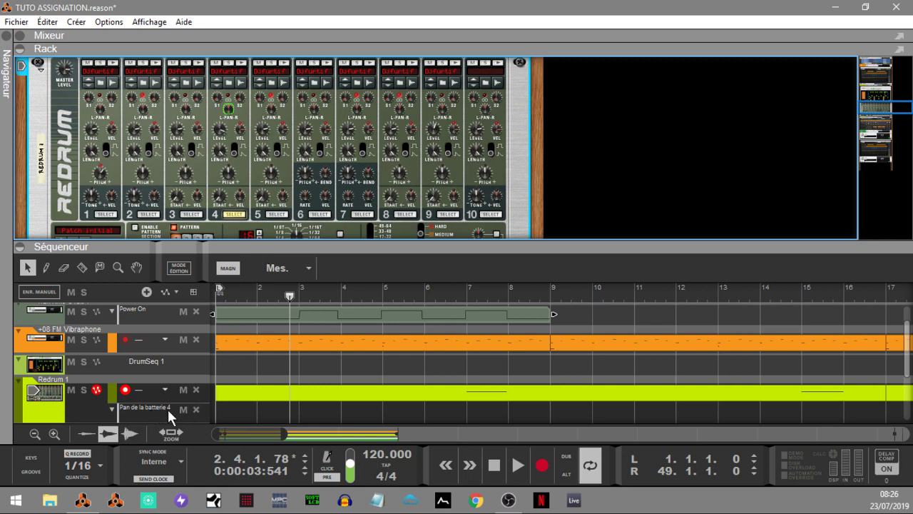
pyautogui.rightClick(228, 110)
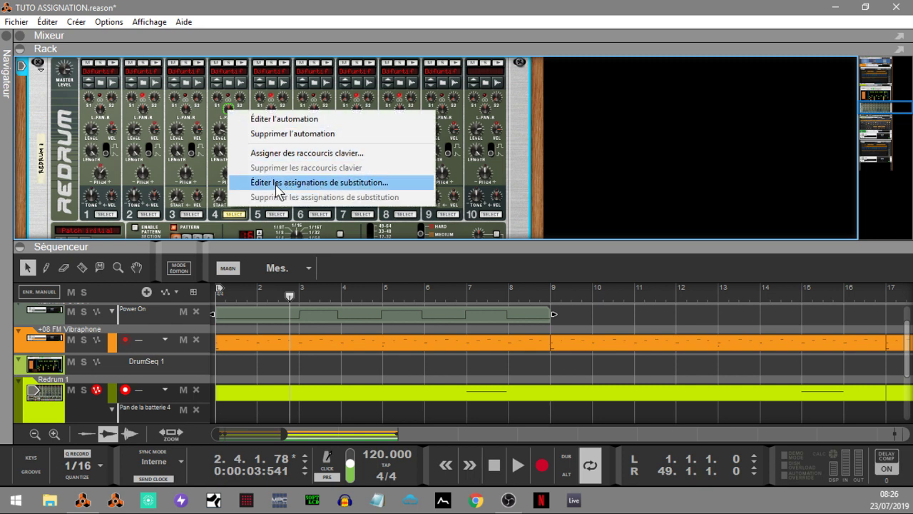
pyautogui.click(318, 184)
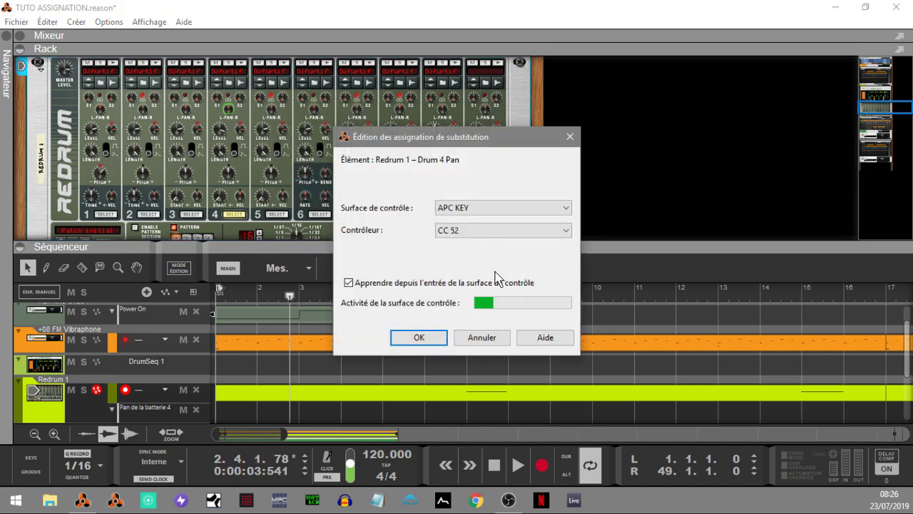
pyautogui.click(431, 340)
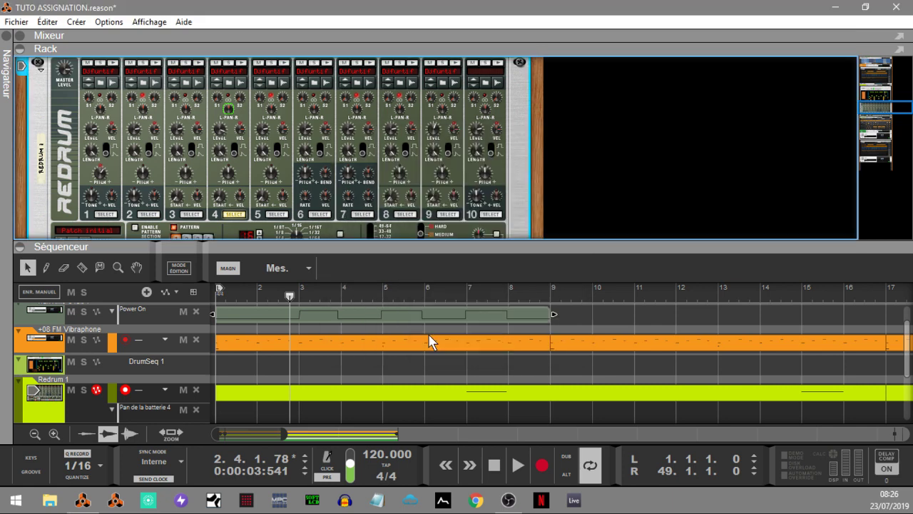
# Step: Record the drum 4 pan automation from bar 1 to just past the start of bar 9, sweeping the pan back and forth
pyautogui.press('Home')
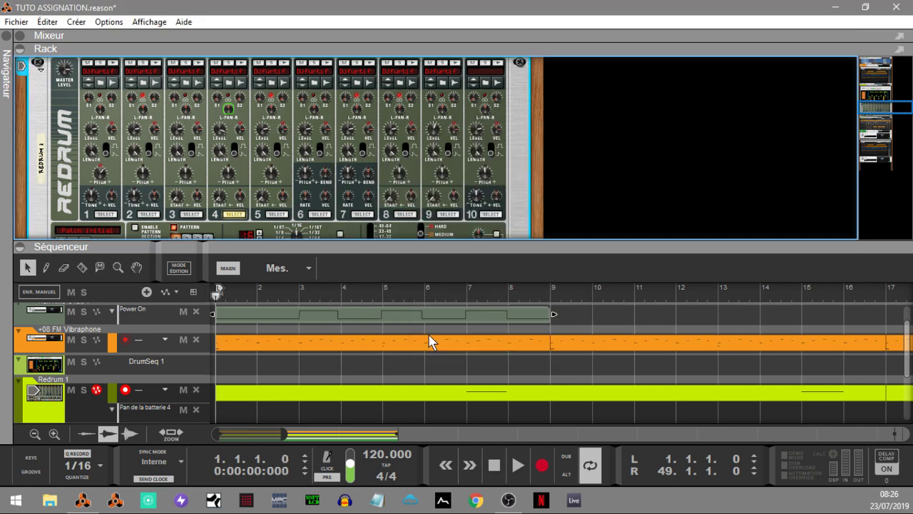
pyautogui.hotkey('ctrl', 'Return')
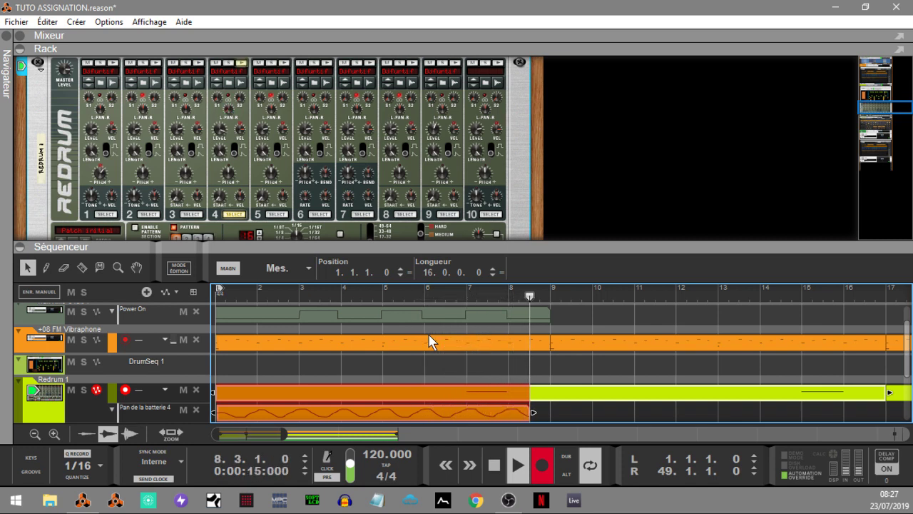
pyautogui.press('space')
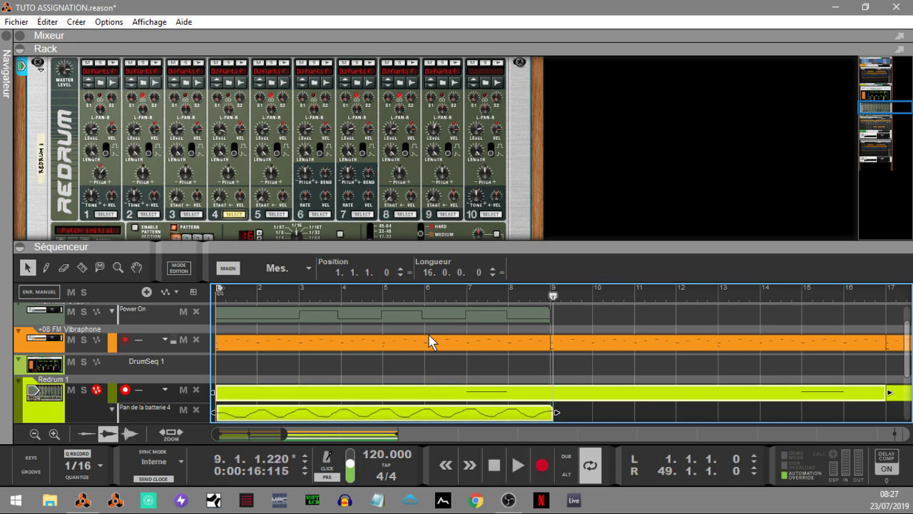
# Step: Play the song from the start to check the recorded drum 4 pan automation, stopping near the end of bar 5
pyautogui.press('KP_0')
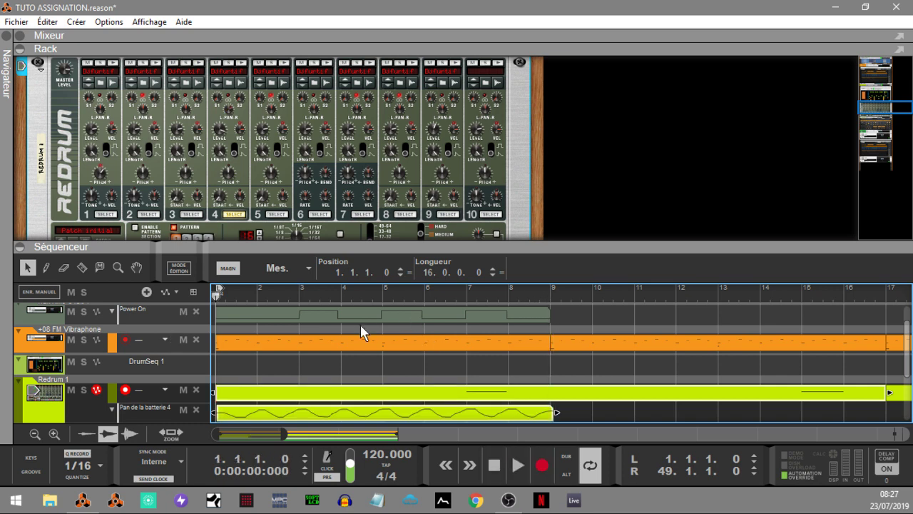
pyautogui.press('space')
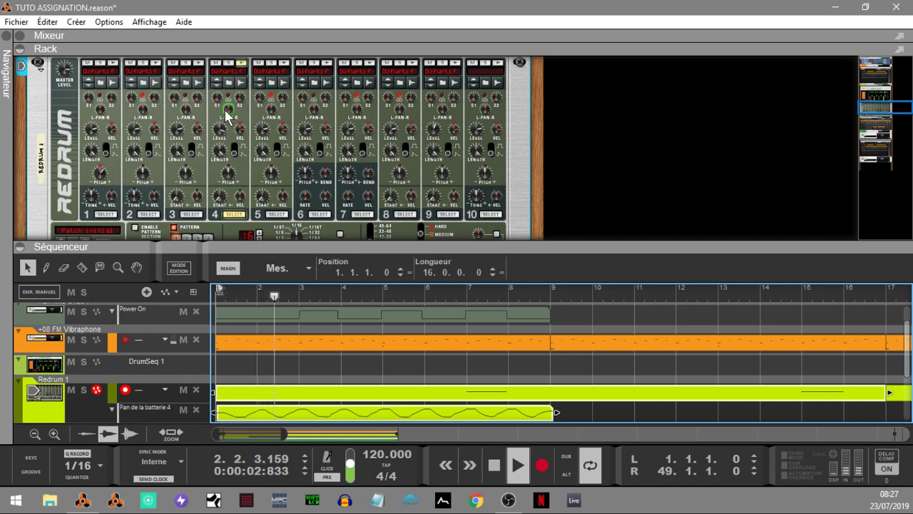
pyautogui.moveTo(232, 116)
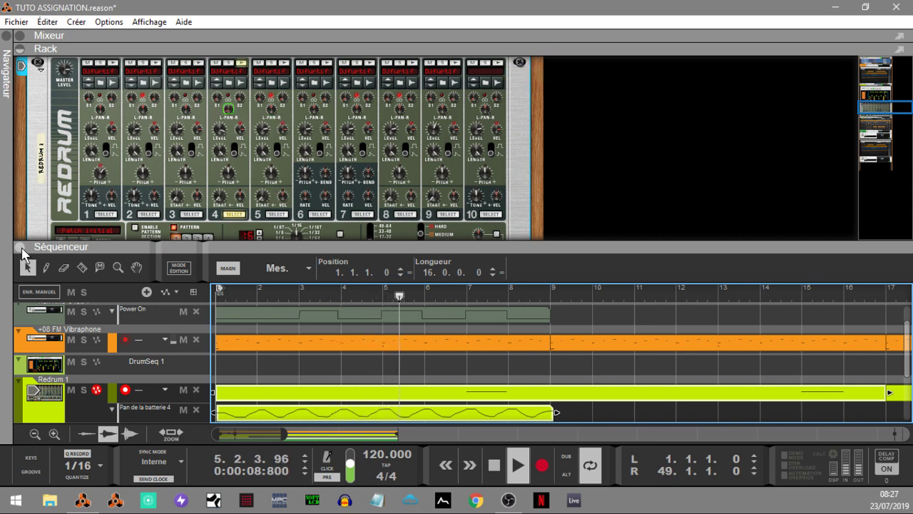
pyautogui.press('space')
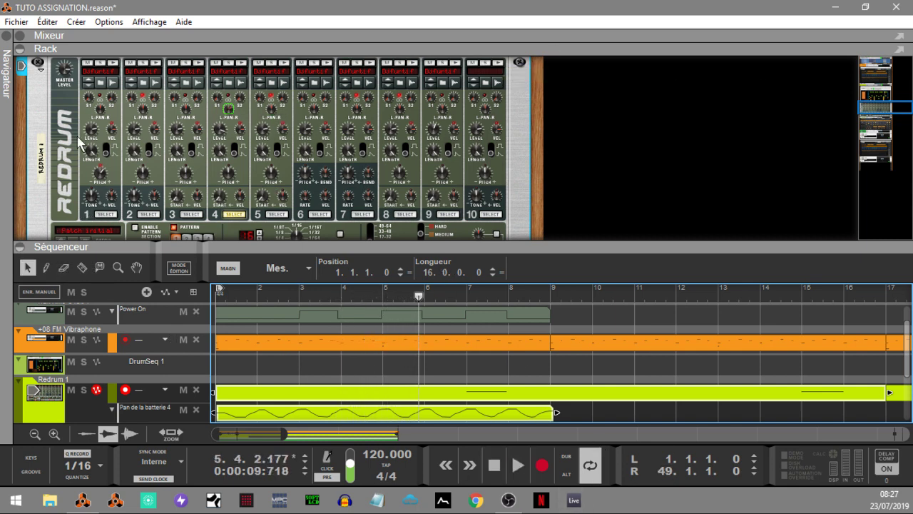
# Step: Enlarge the sequencer and shorten the drum 4 pan clip to end at bar 9, with a length of 7.3.3.68
pyautogui.click(19, 48)
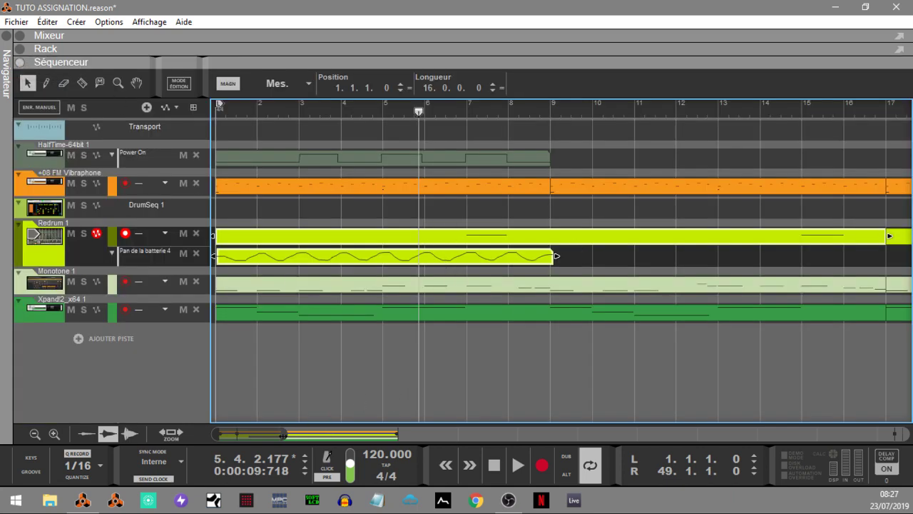
pyautogui.moveTo(284, 434); pyautogui.dragTo(386, 435)
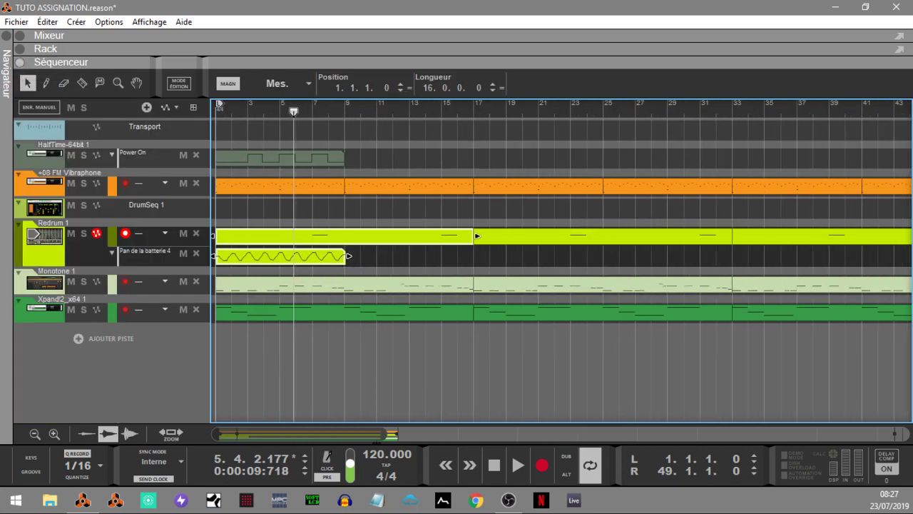
pyautogui.click(322, 260)
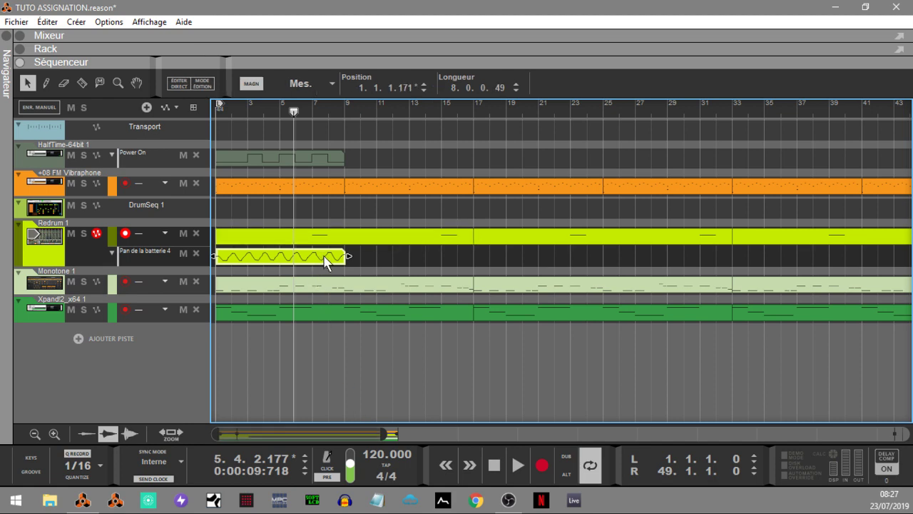
pyautogui.moveTo(348, 256)
pyautogui.mouseDown()
pyautogui.moveTo(326, 255)
pyautogui.moveTo(344, 256)
pyautogui.moveTo(339, 262)
pyautogui.mouseUp()
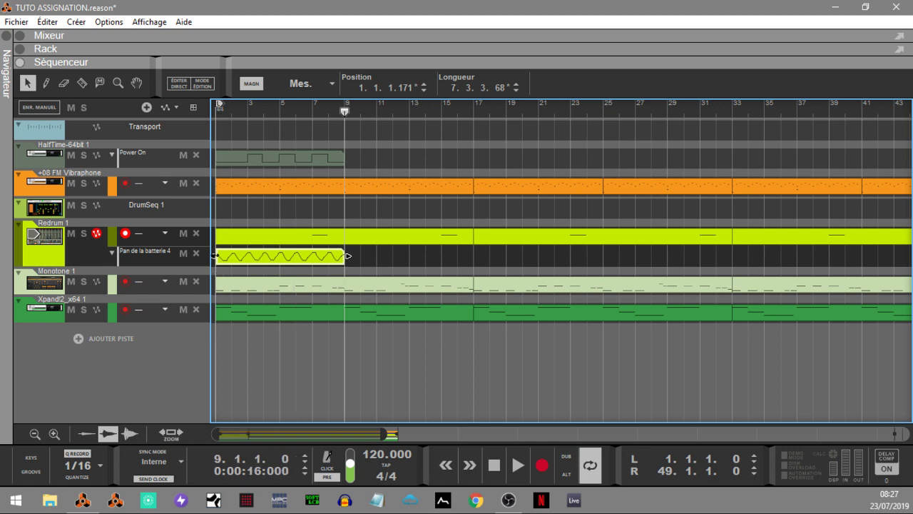
# Step: Extend the drum 4 pan clip back to the start of bar 1 and duplicate it five times to fill the lane up to bar 49
pyautogui.moveTo(216, 257); pyautogui.dragTo(196, 253)
pyautogui.hotkey('ctrl', 'd')
pyautogui.hotkey('ctrl', 'd')
pyautogui.hotkey('ctrl', 'd')
pyautogui.hotkey('ctrl', 'd')
pyautogui.hotkey('ctrl', 'd')
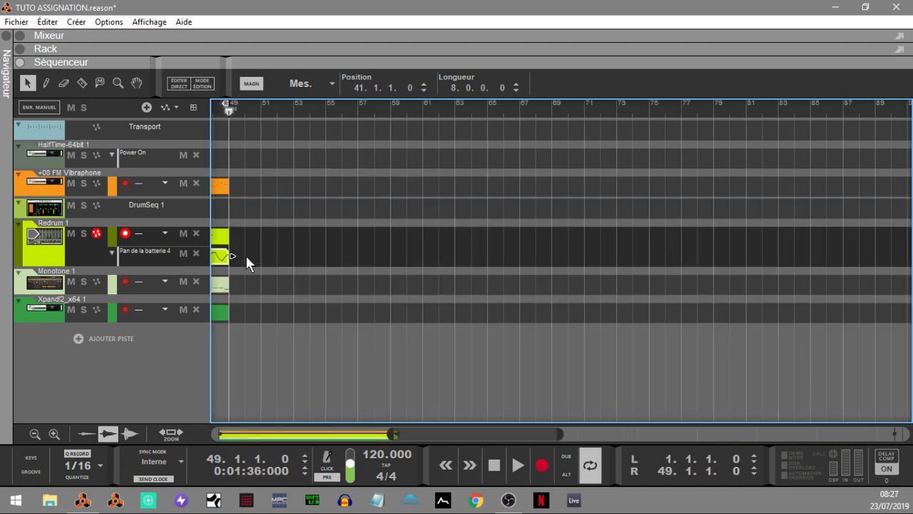
# Step: Play the song from the start and turn off all solos in the mixer so every channel sounds
pyautogui.press('KP_0')
pyautogui.press('space')
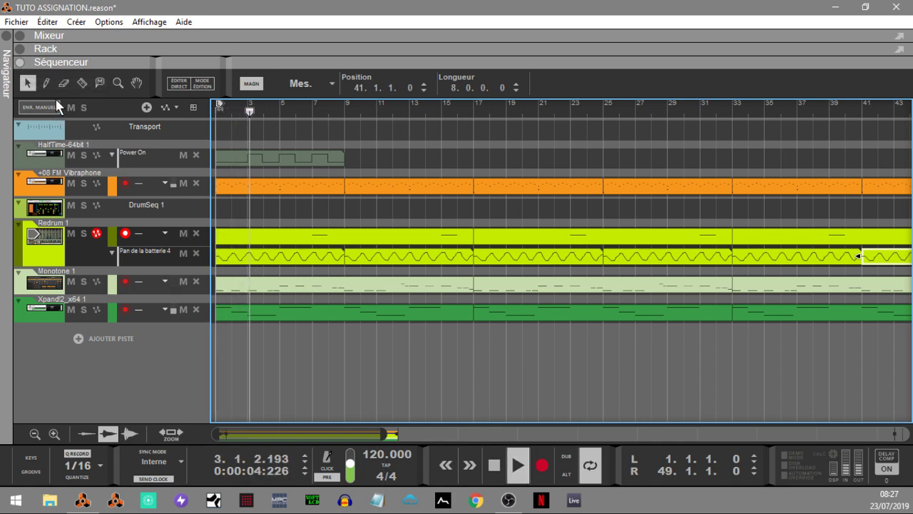
pyautogui.click(23, 48)
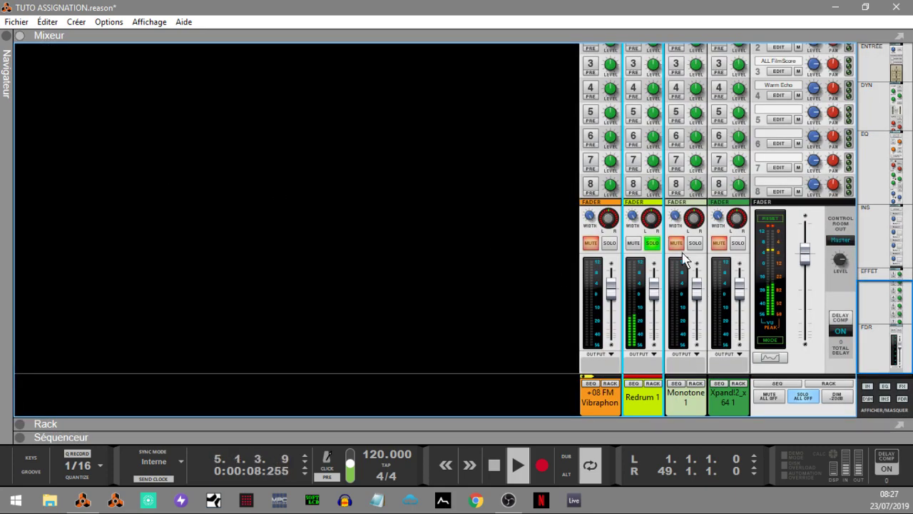
pyautogui.click(809, 399)
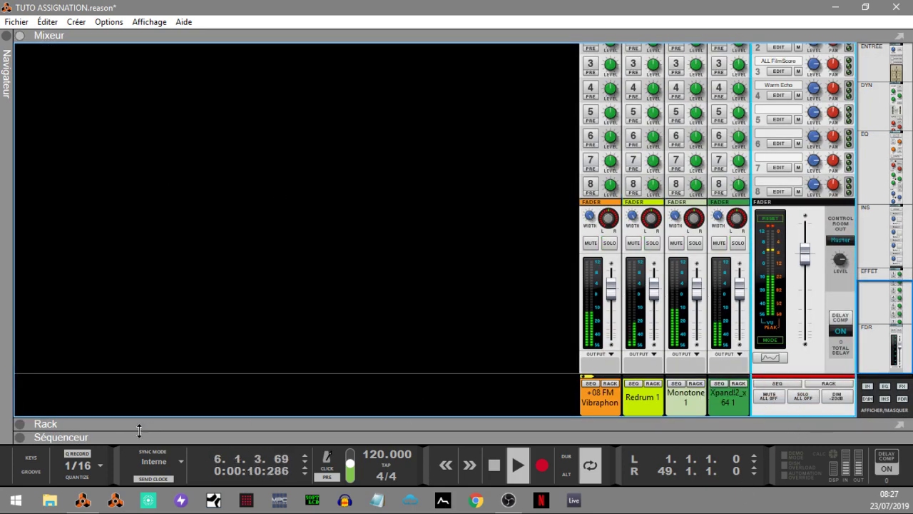
# Step: Show only the rack, audition Drum Sequencer patterns 2 and 4 during playback, and stop the song in bar 18
pyautogui.click(20, 425)
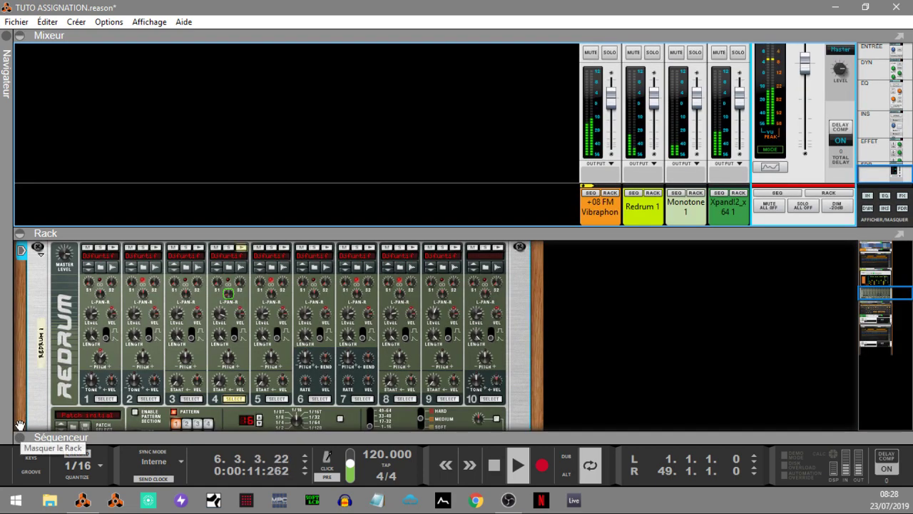
pyautogui.click(20, 35)
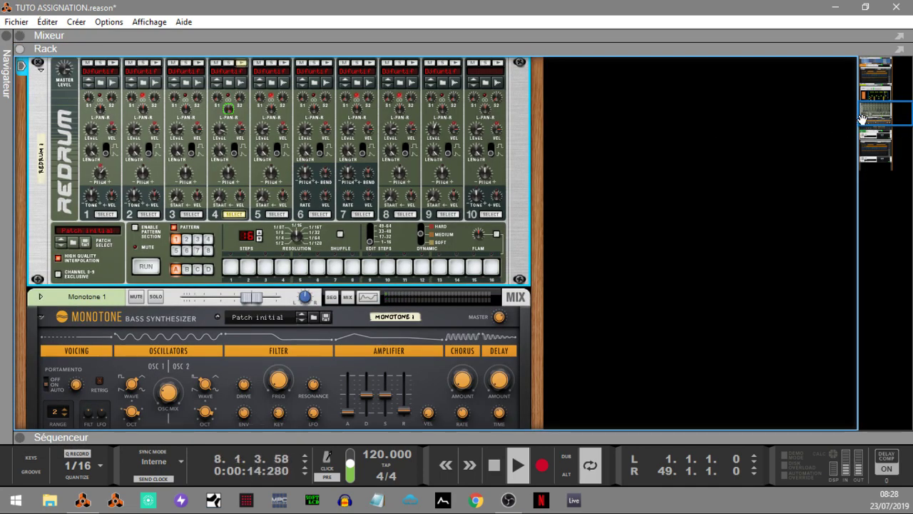
pyautogui.scroll(6, 872, 120)
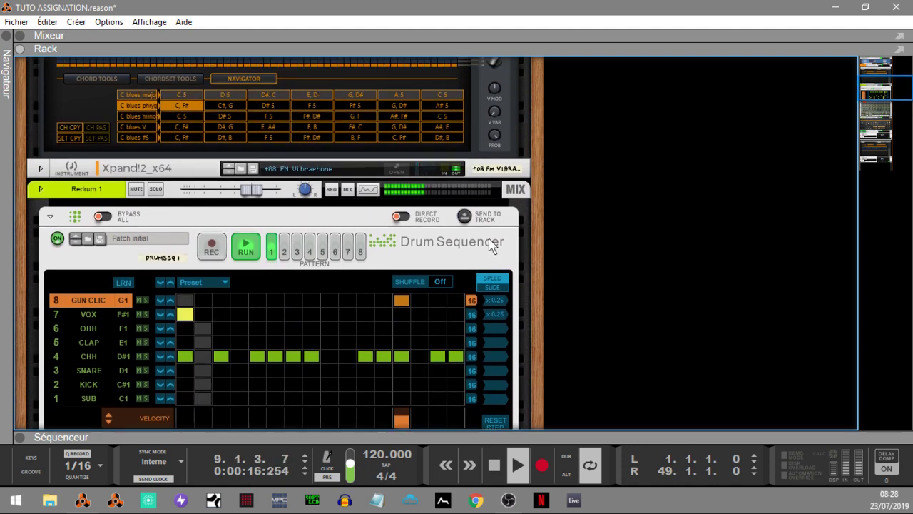
pyautogui.click(286, 254)
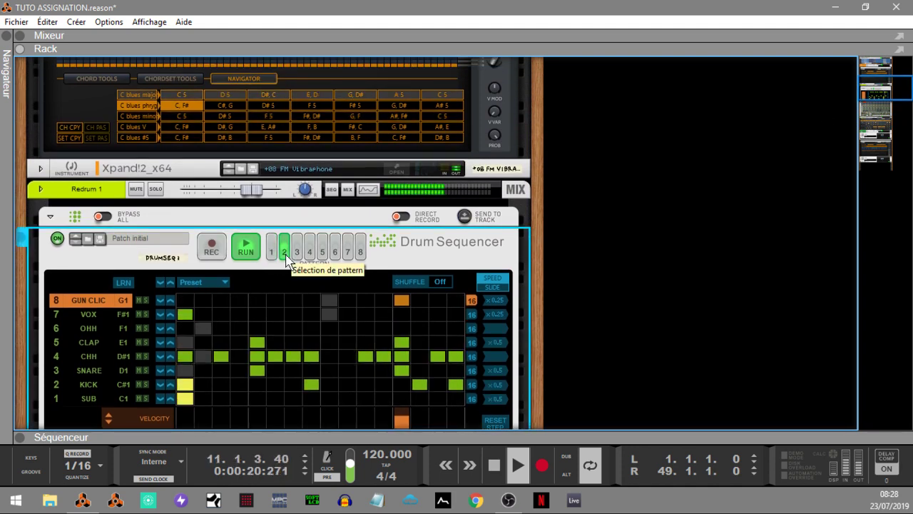
pyautogui.scroll(-2, 891, 91)
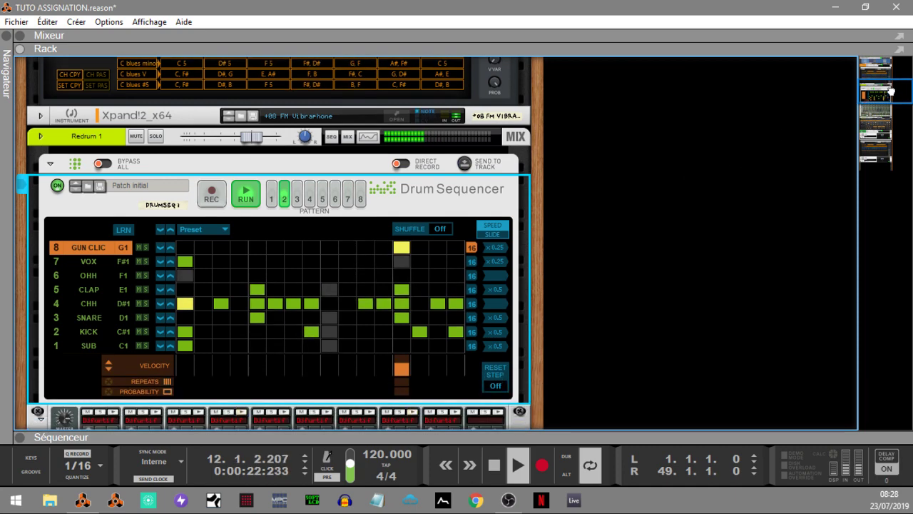
pyautogui.scroll(-7, 891, 91)
pyautogui.scroll(3, 353, 139)
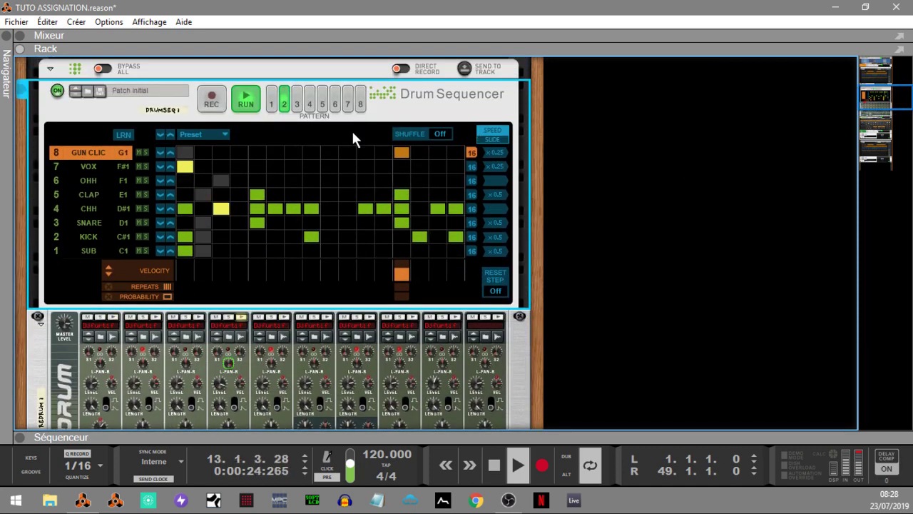
pyautogui.click(310, 103)
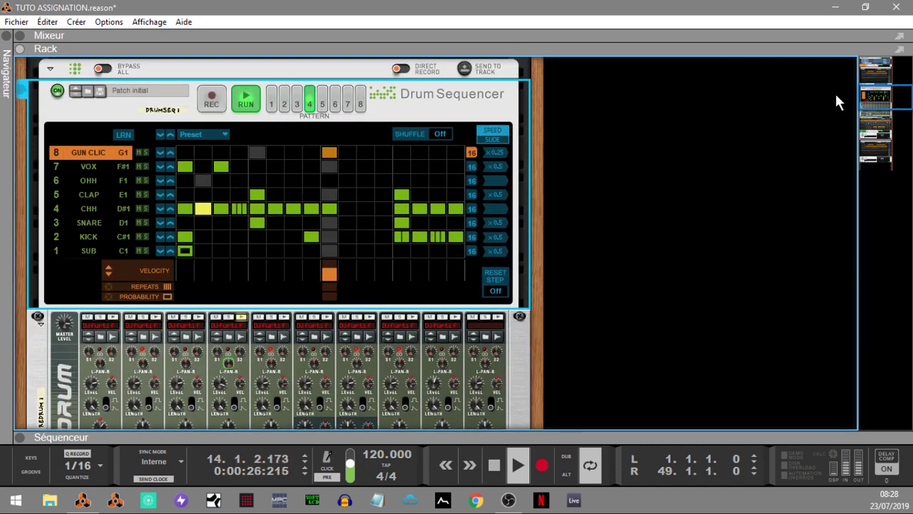
pyautogui.scroll(-6, 888, 105)
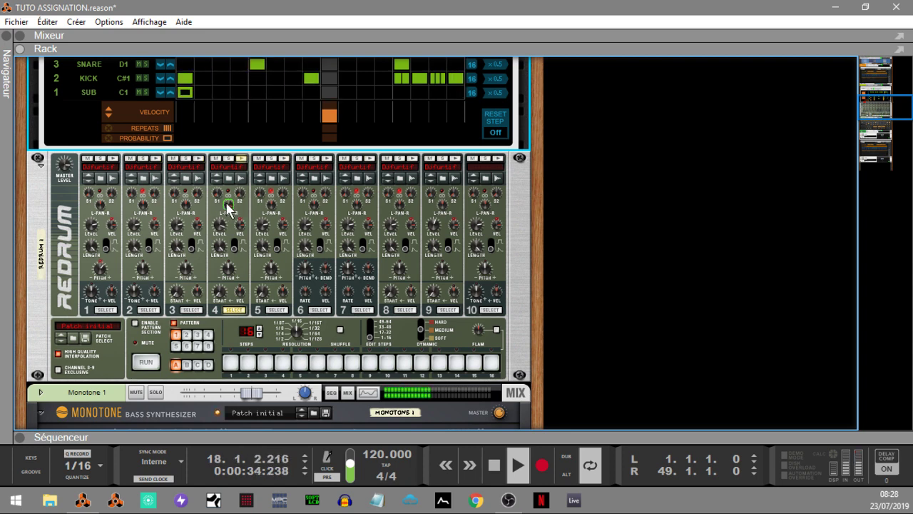
pyautogui.press('space')
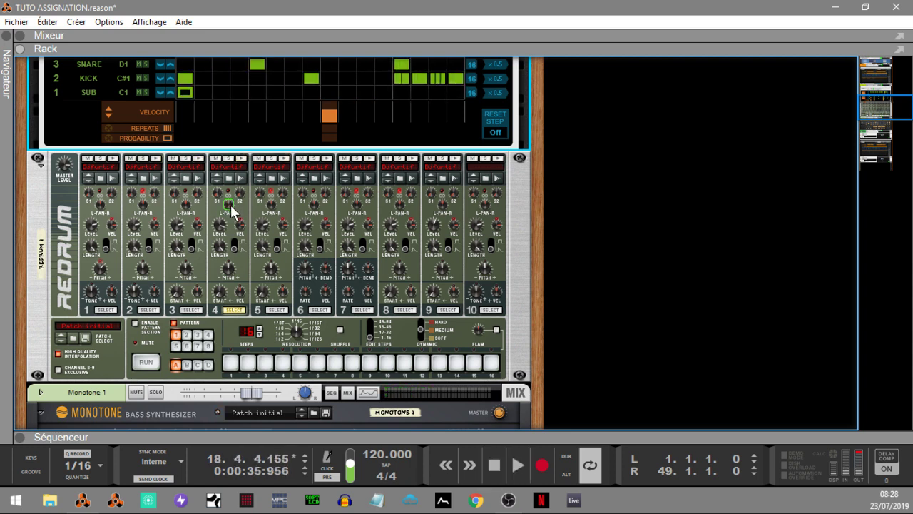
# Step: Create an automation lane for the Drum Sequencer's pattern selection
pyautogui.moveTo(886, 108); pyautogui.dragTo(879, 93)
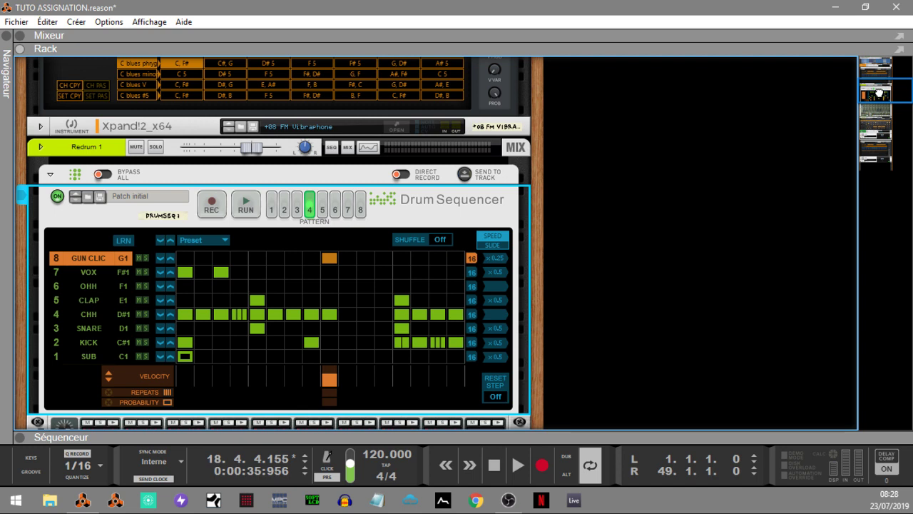
pyautogui.scroll(-1, 880, 93)
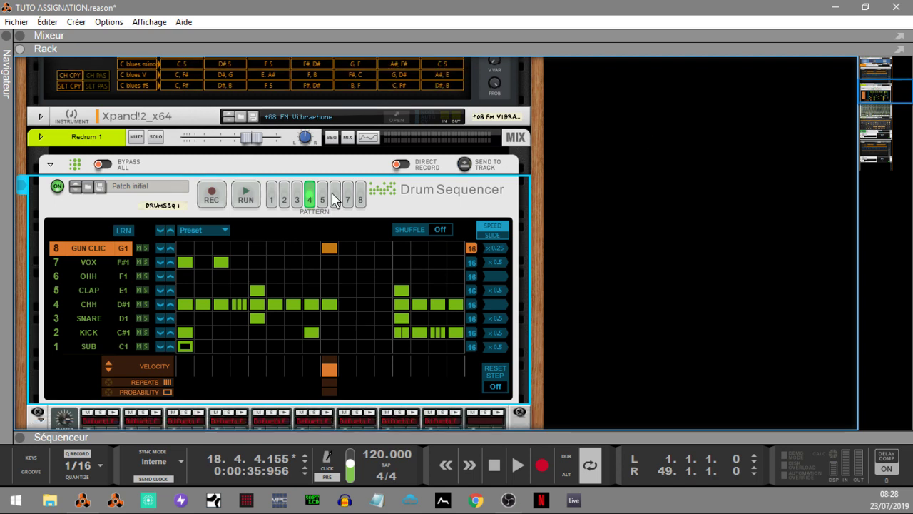
pyautogui.rightClick(277, 205)
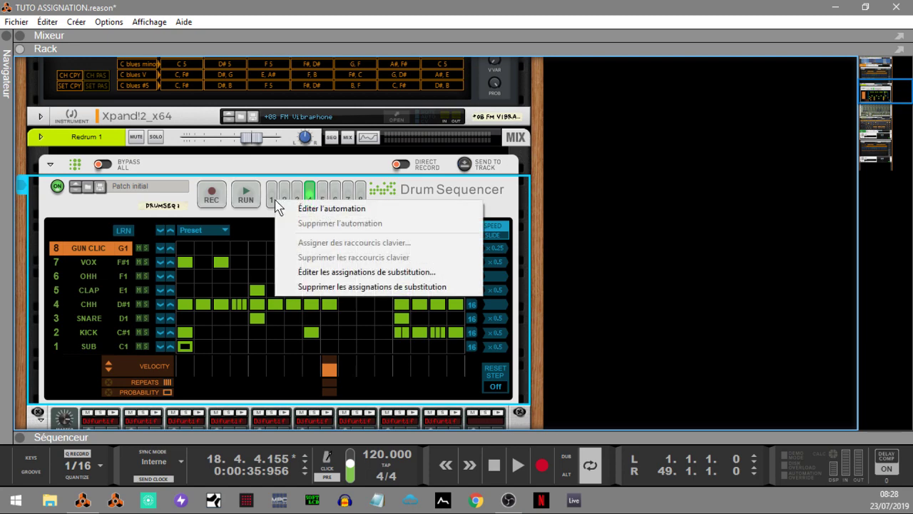
pyautogui.click(318, 210)
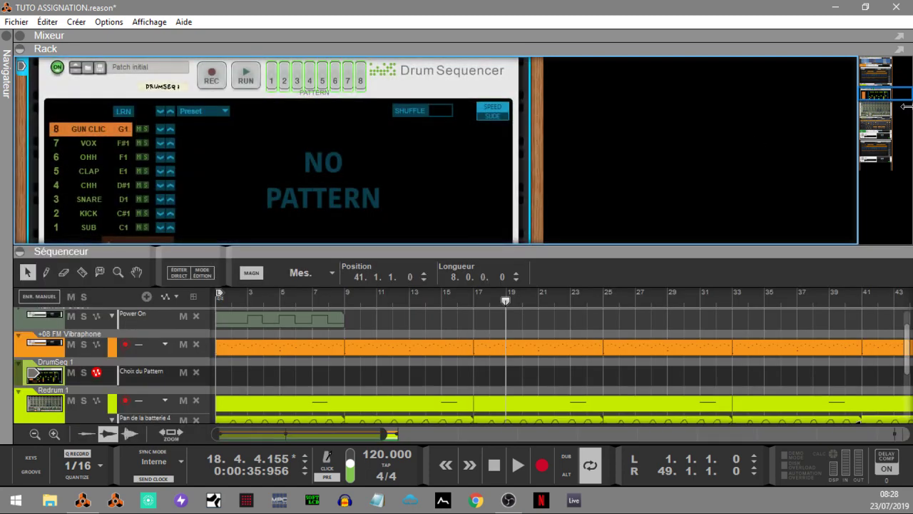
# Step: Add a two-bar clip at bar 1 of the DrumSeq 1 pattern lane and set it to pattern 5
pyautogui.moveTo(865, 94); pyautogui.dragTo(869, 100)
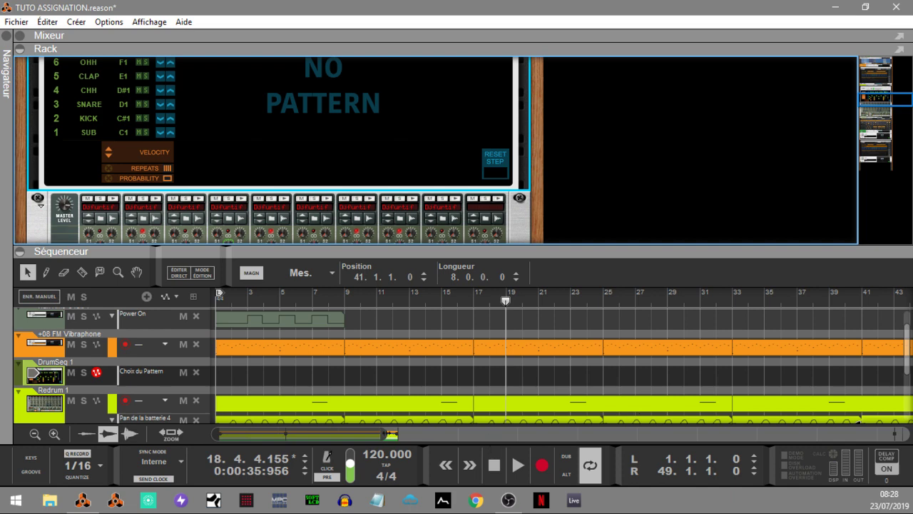
pyautogui.moveTo(389, 434); pyautogui.dragTo(410, 434)
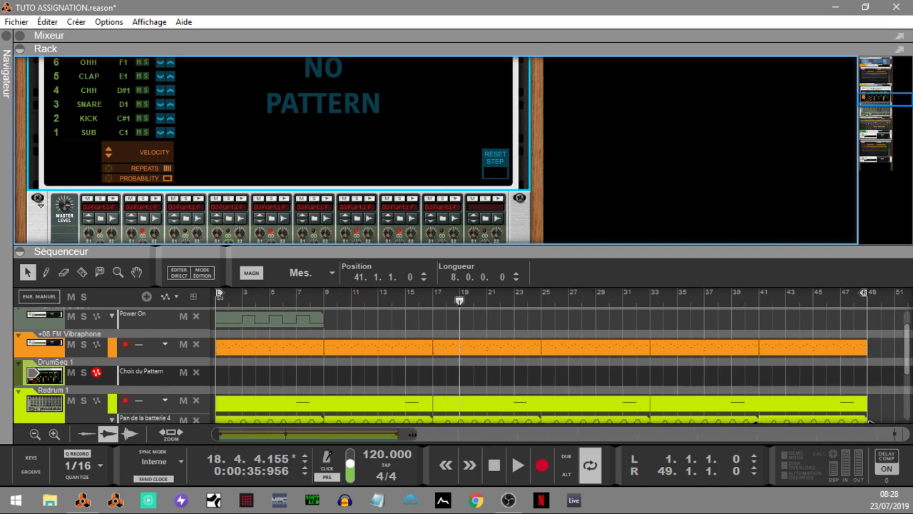
pyautogui.doubleClick(284, 377)
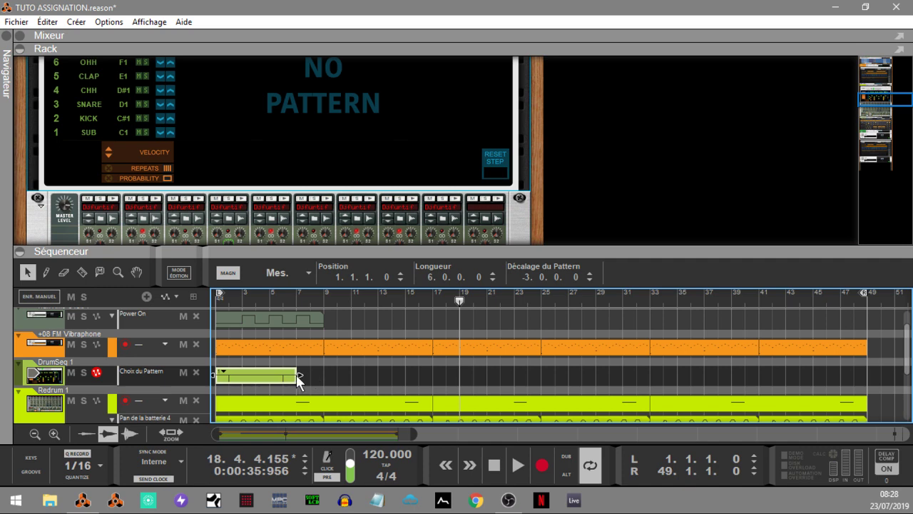
pyautogui.press('Delete')
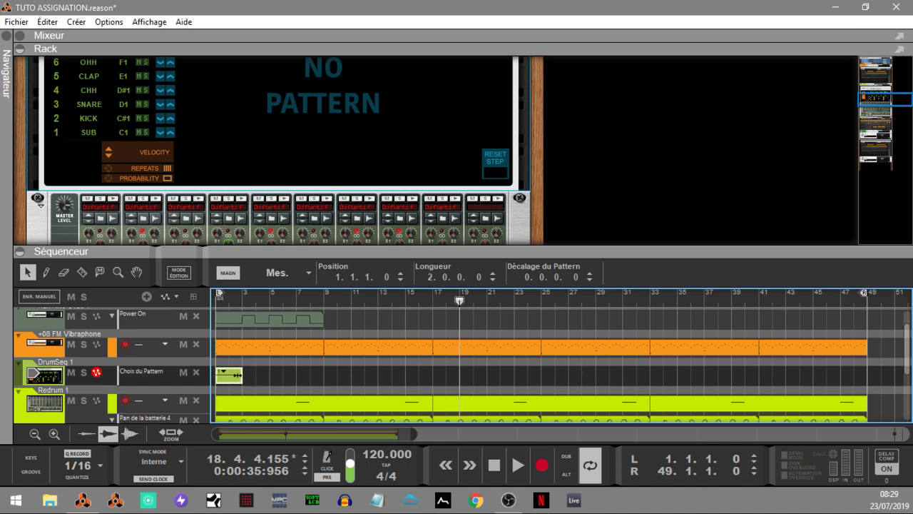
pyautogui.click(224, 376)
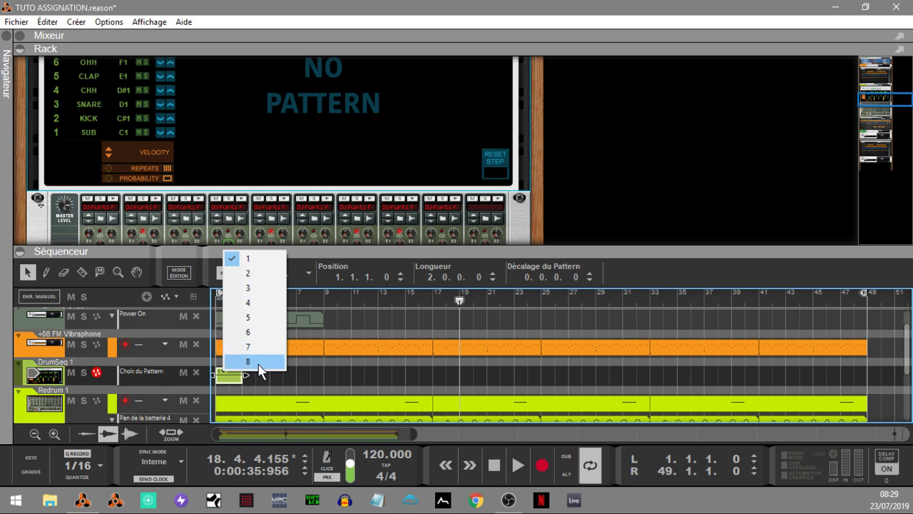
pyautogui.click(250, 318)
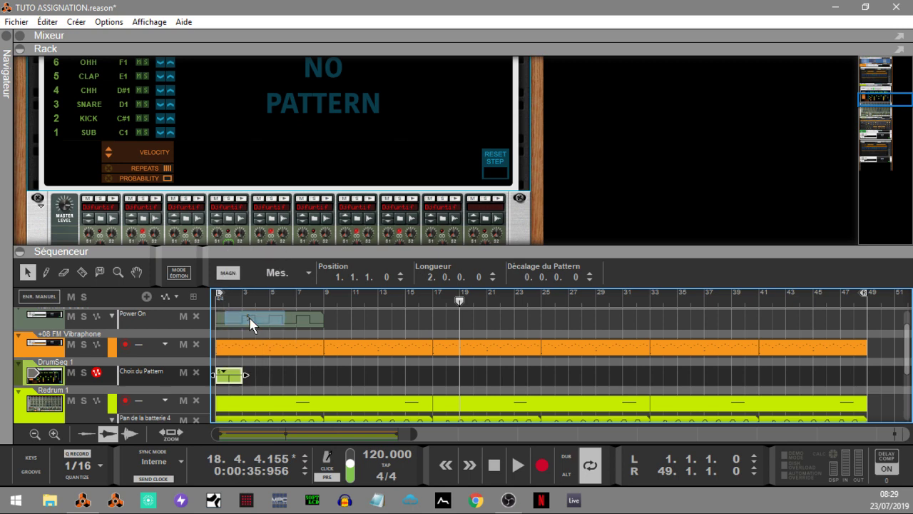
# Step: Add two four-bar clips to the pattern lane, pattern 1 at bar 3 and pattern 2 at bar 7
pyautogui.click(250, 373)
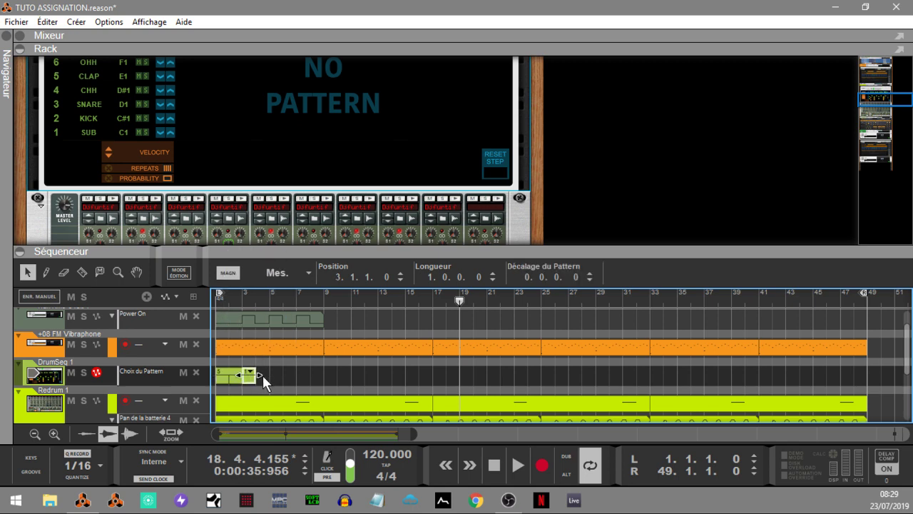
pyautogui.click(314, 376)
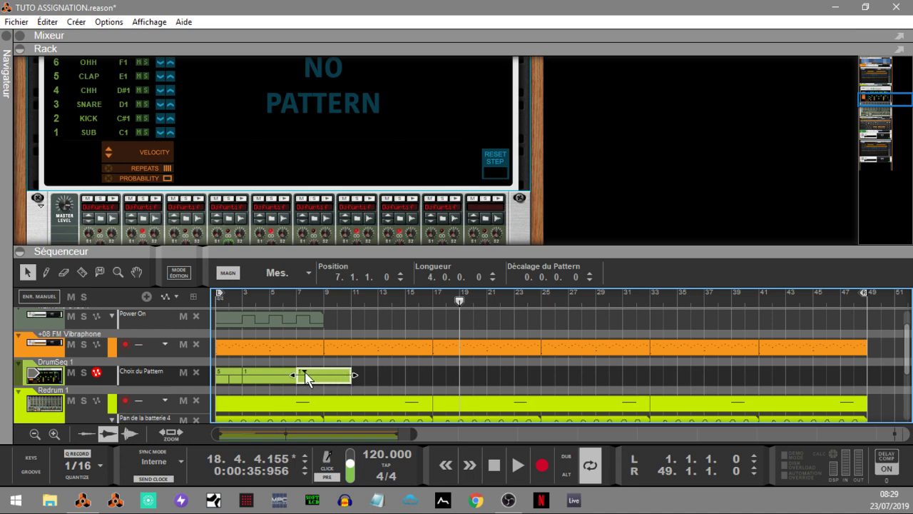
pyautogui.click(303, 374)
pyautogui.click(347, 278)
# Step: Add a four-bar clip at bar 11 of the pattern lane and set it to pattern 3
pyautogui.doubleClick(369, 377)
pyautogui.click(365, 373)
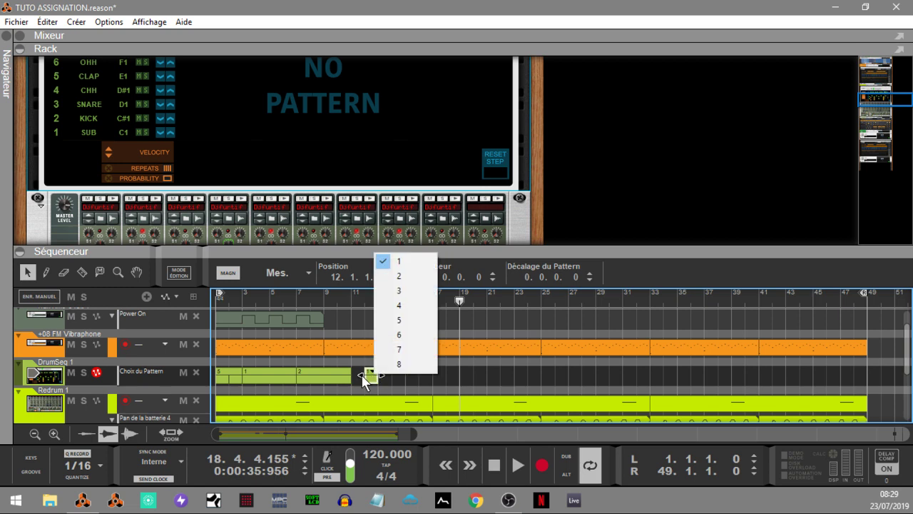
pyautogui.click(367, 383)
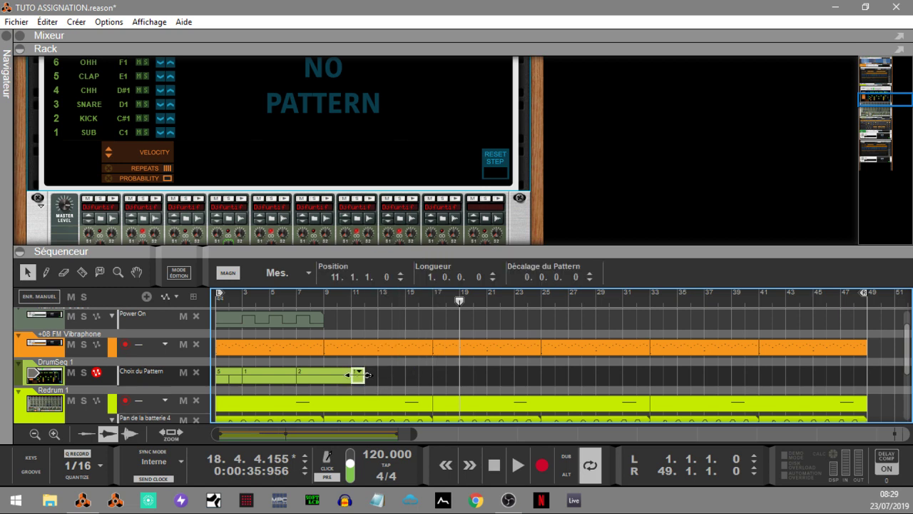
pyautogui.click(359, 373)
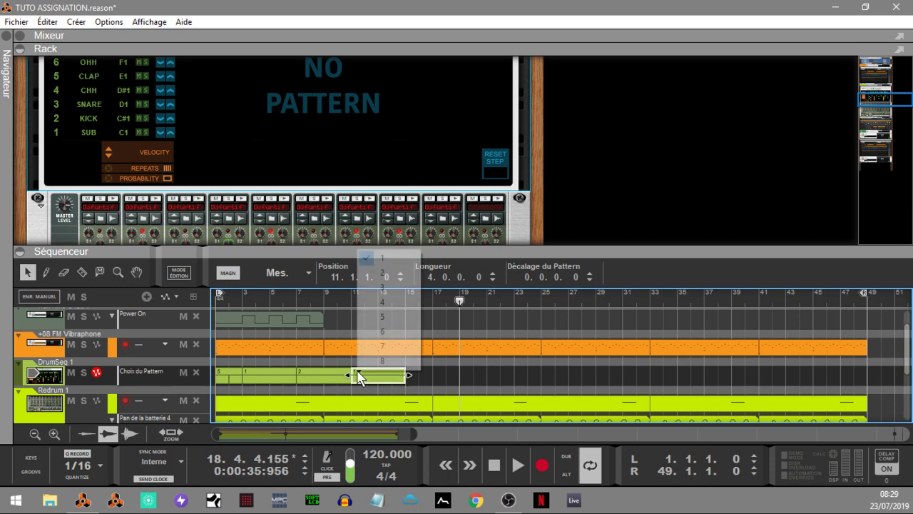
pyautogui.click(381, 287)
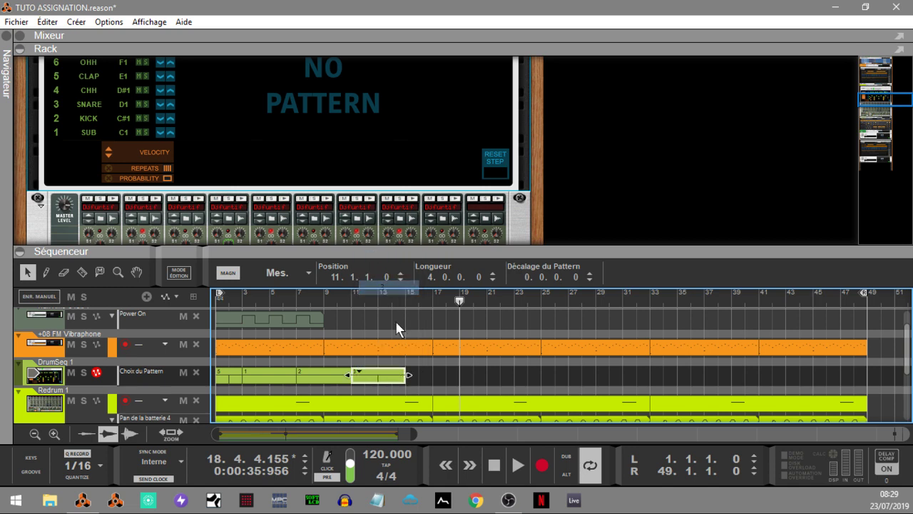
# Step: Add a two-bar clip at bar 15 of the pattern lane and set it to pattern 4
pyautogui.click(423, 376)
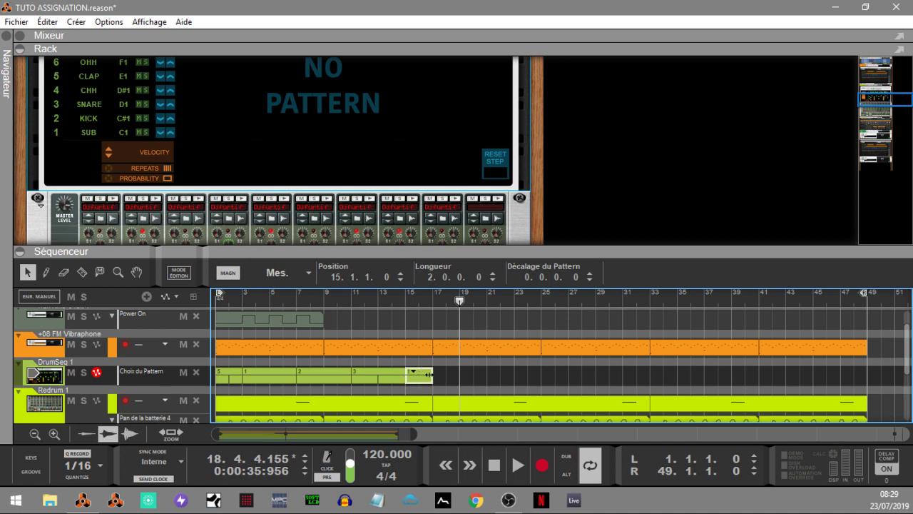
pyautogui.click(412, 372)
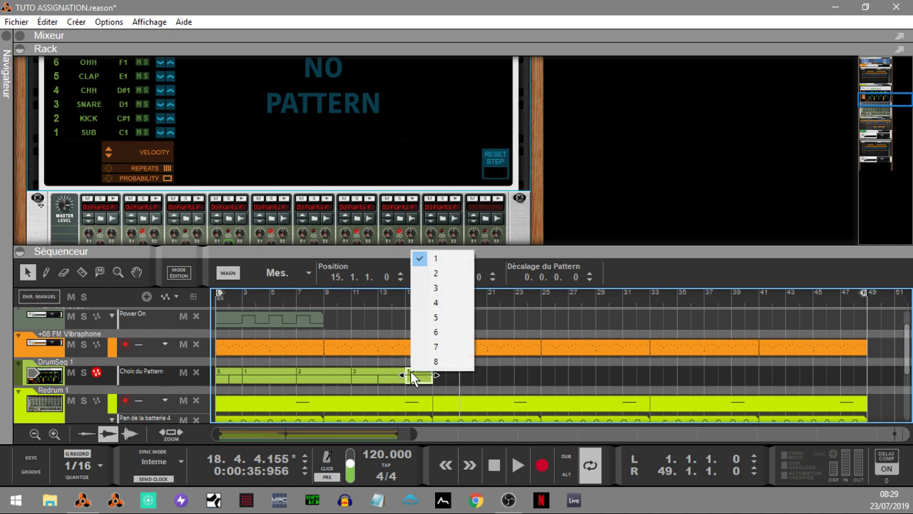
pyautogui.click(455, 305)
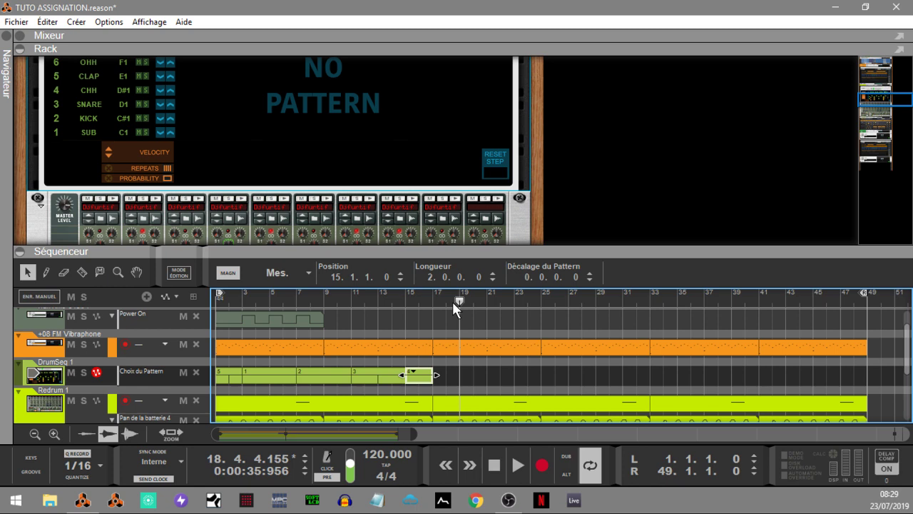
# Step: Play the arrangement from the start and watch the Drum Sequencer follow the pattern changes in its lane
pyautogui.press('space')
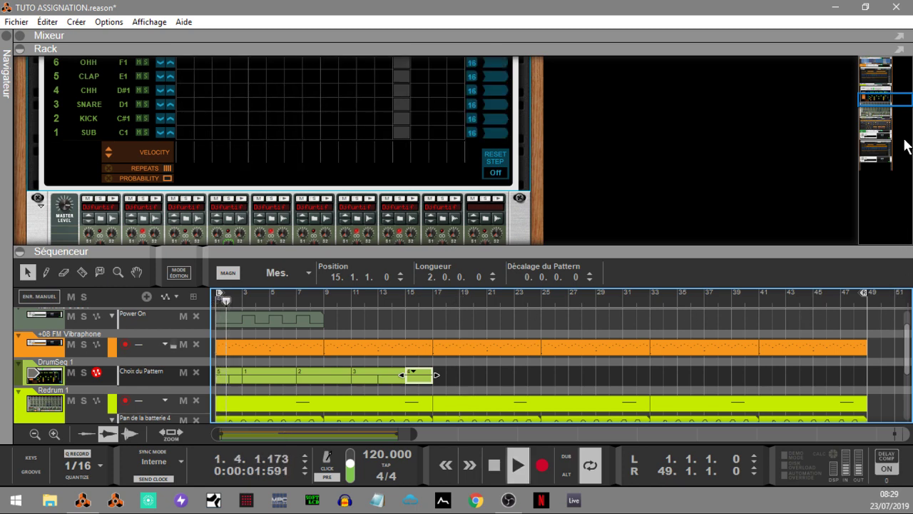
pyautogui.moveTo(892, 102); pyautogui.dragTo(892, 93)
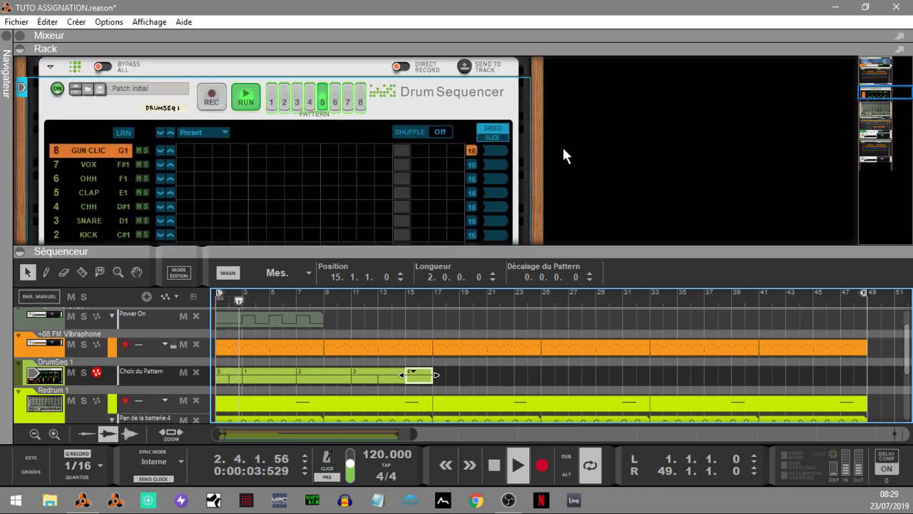
pyautogui.click(271, 107)
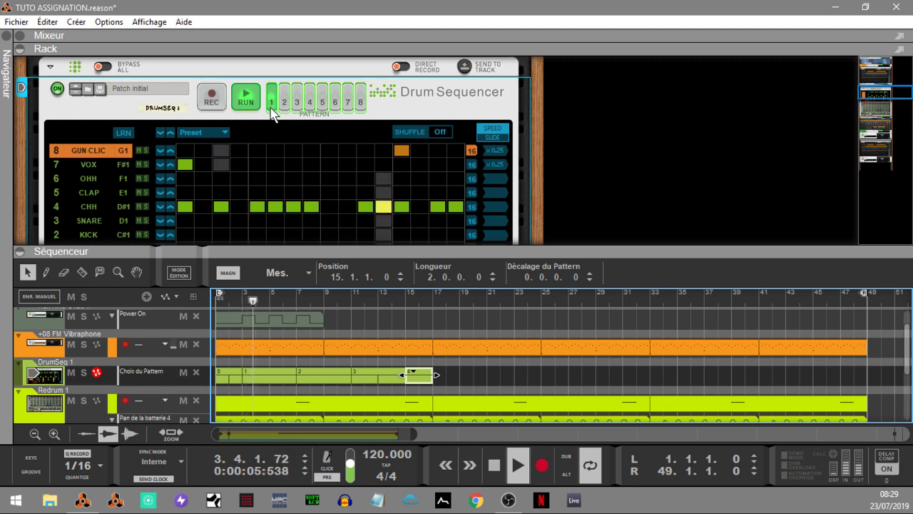
pyautogui.press('space')
pyautogui.press('Home')
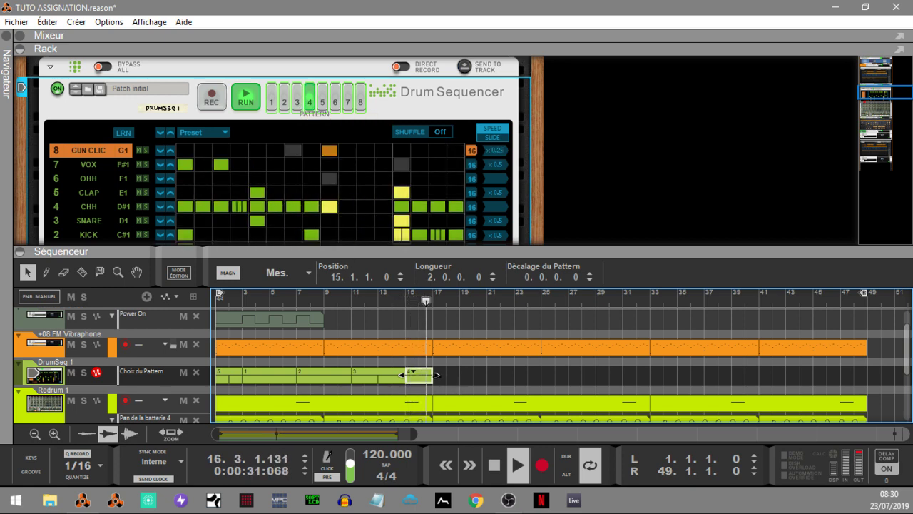
# Step: Extend the pattern 4 clip at bar 15 to ten bars and add a two-bar pattern 2 clip at bar 25
pyautogui.moveTo(436, 375); pyautogui.dragTo(543, 386)
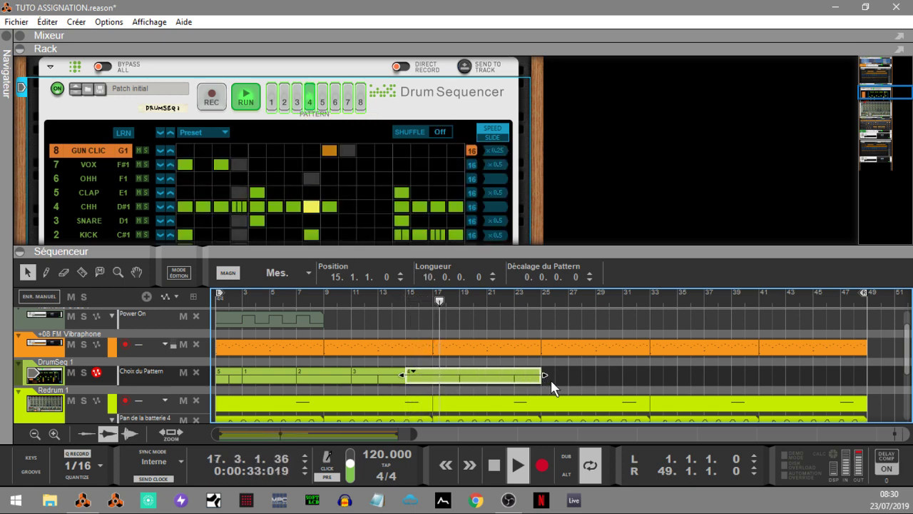
pyautogui.click(551, 378)
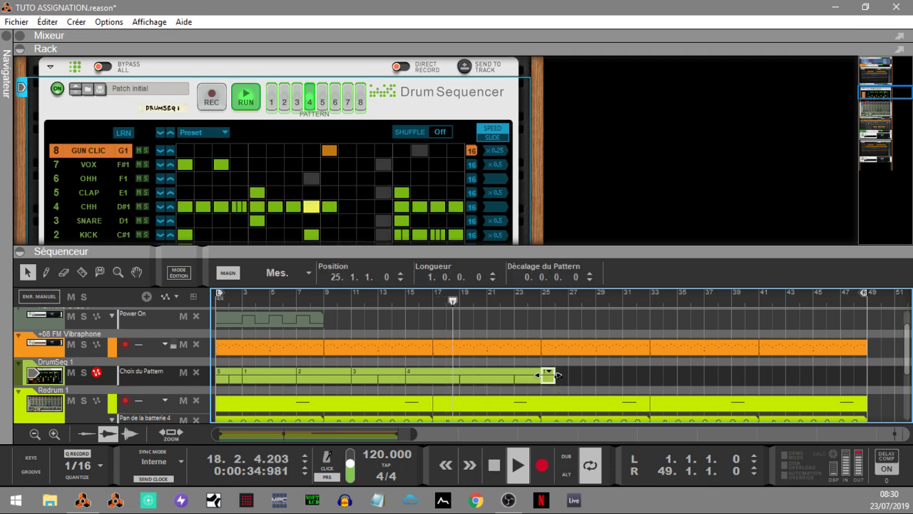
pyautogui.moveTo(553, 375); pyautogui.dragTo(591, 374)
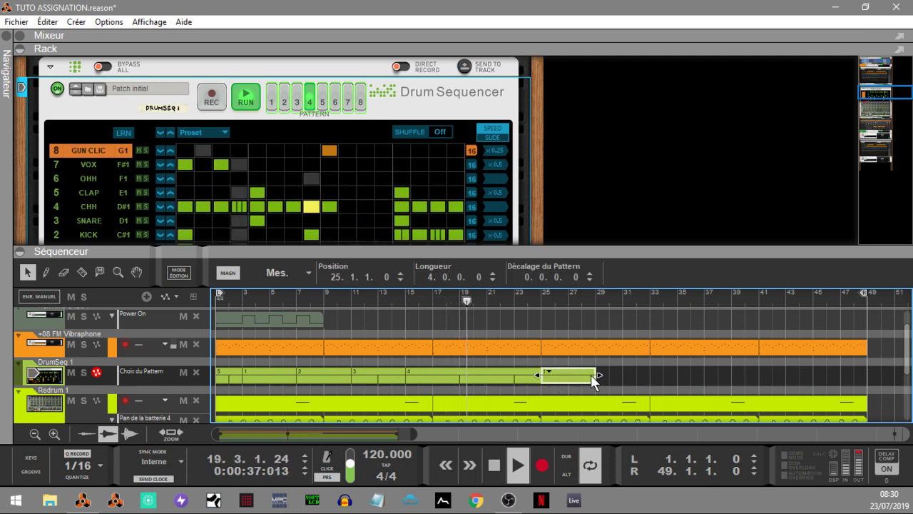
pyautogui.click(549, 372)
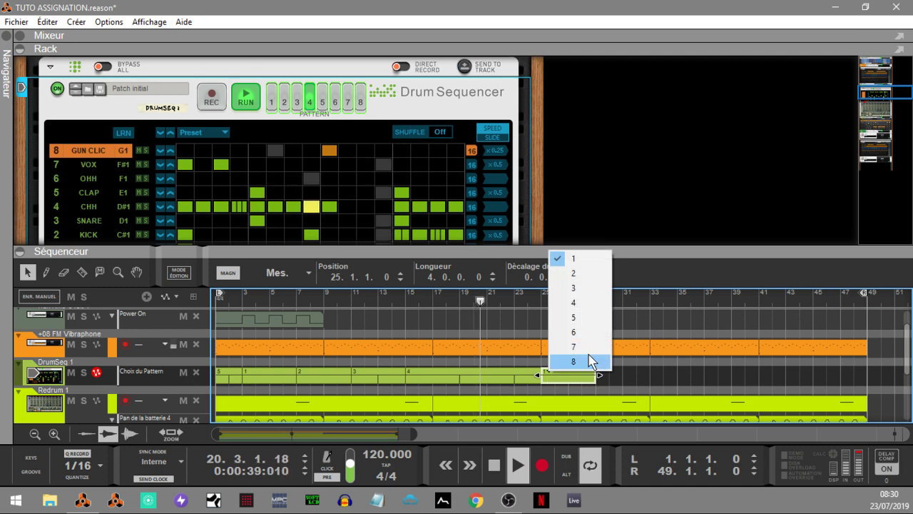
pyautogui.click(577, 275)
pyautogui.moveTo(597, 376); pyautogui.dragTo(576, 375)
# Step: Add a six-bar clip at bar 27 of the DrumSeq 1 pattern lane and set it to pattern 3
pyautogui.click(587, 373)
pyautogui.click(577, 374)
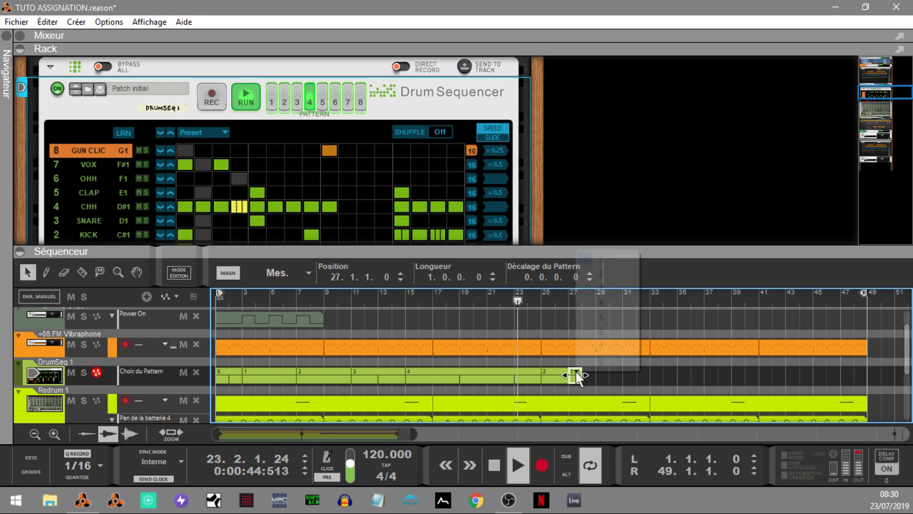
pyautogui.click(608, 289)
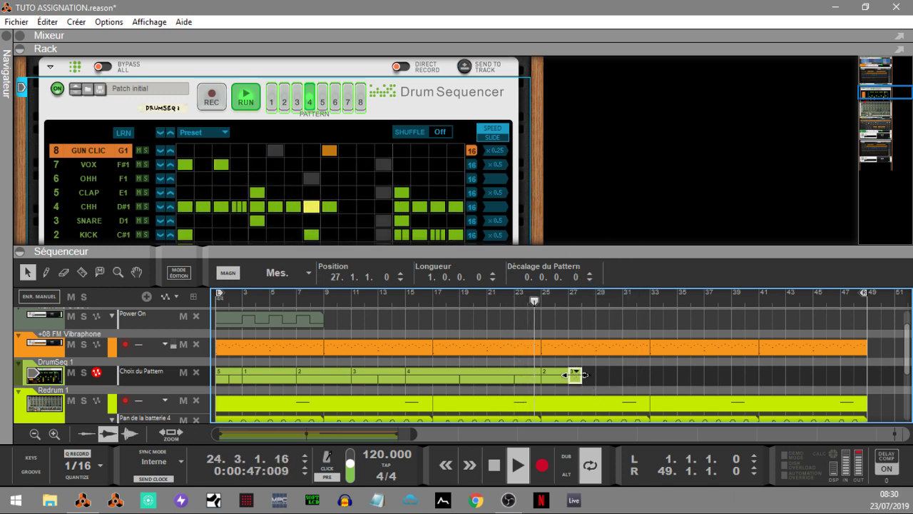
pyautogui.moveTo(582, 376); pyautogui.dragTo(701, 374)
# Step: Add a four-bar clip at bar 33 of the pattern lane and set it to pattern 2
pyautogui.click(663, 377)
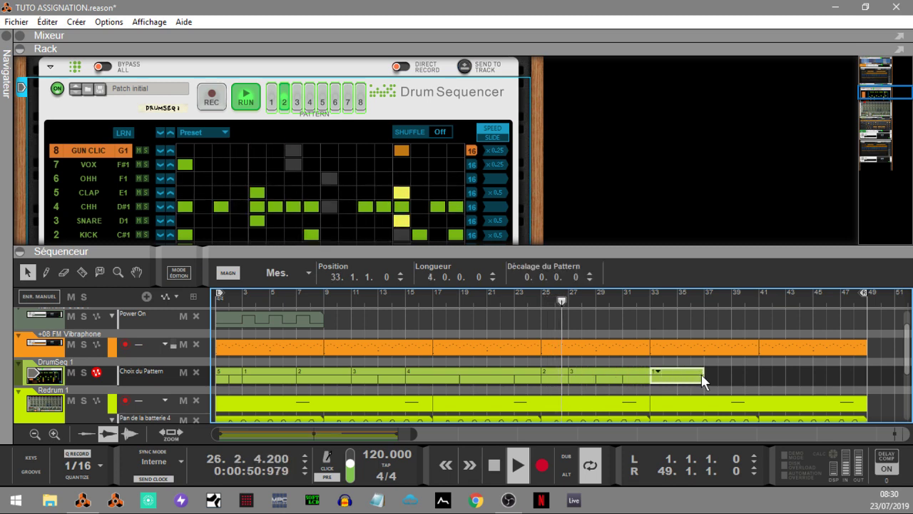
pyautogui.click(658, 370)
pyautogui.click(683, 274)
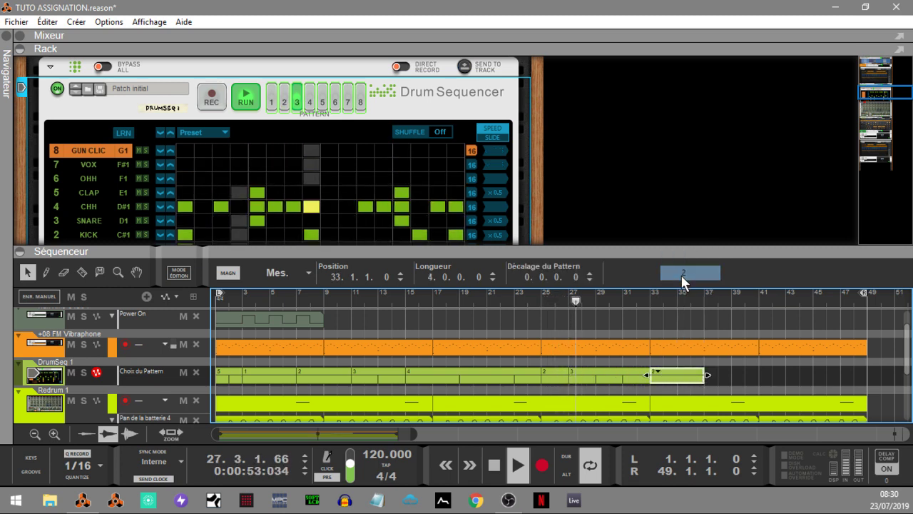
# Step: Add a one-bar clip to the pattern lane, move it to bar 37 and set it to pattern 5
pyautogui.click(735, 372)
pyautogui.click(738, 374)
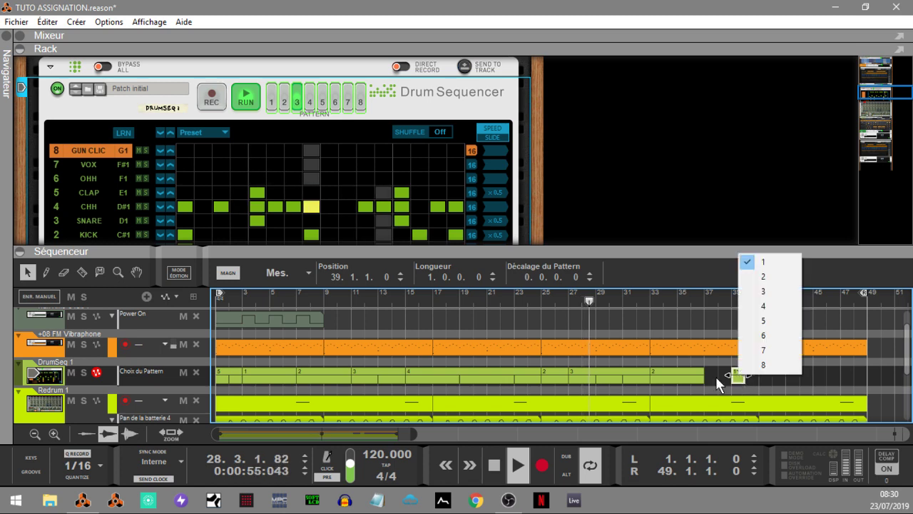
pyautogui.click(738, 375)
pyautogui.click(738, 375)
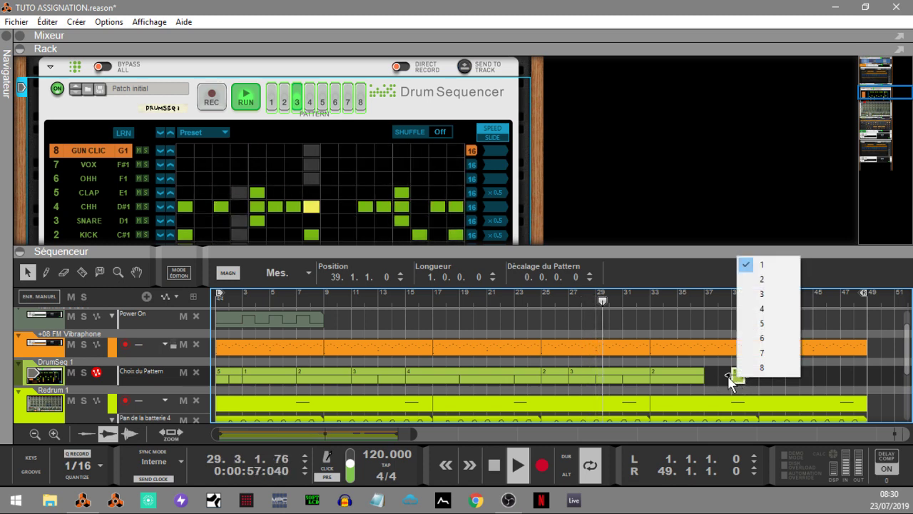
pyautogui.moveTo(738, 380); pyautogui.dragTo(714, 382)
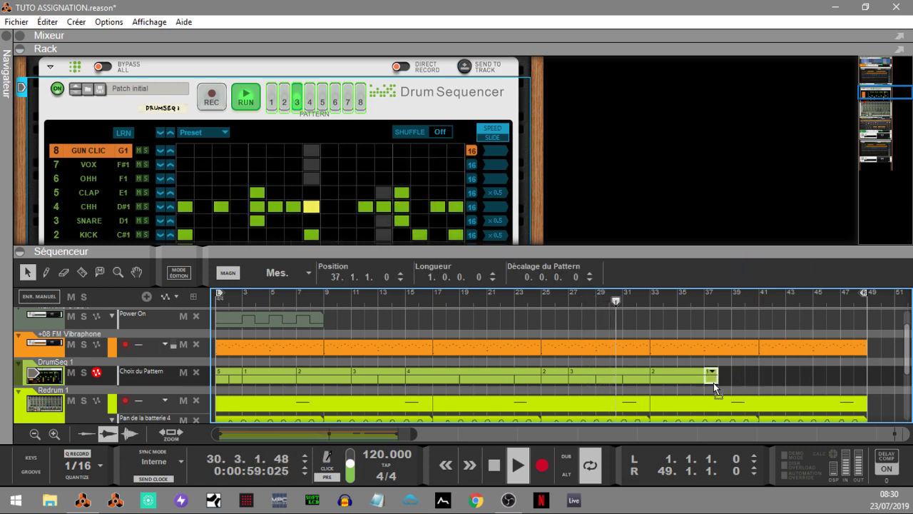
pyautogui.click(712, 373)
pyautogui.click(745, 312)
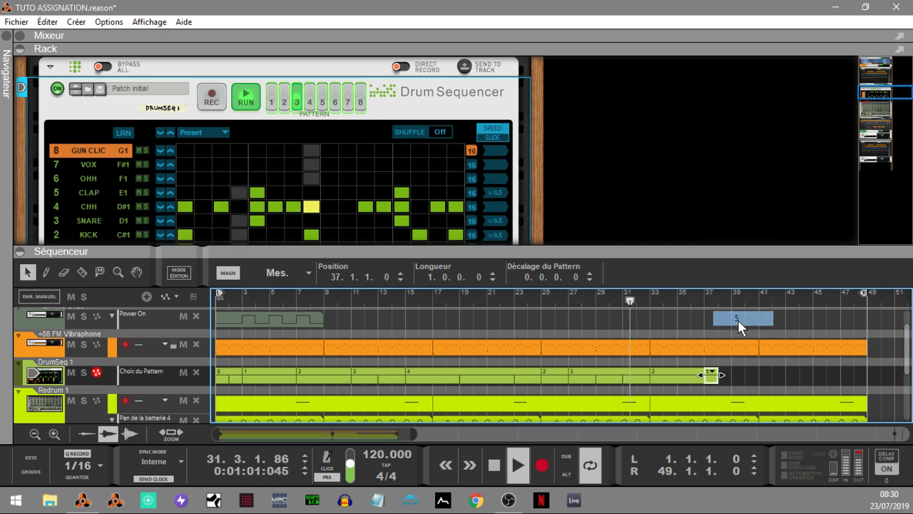
# Step: Add a six-bar clip at bar 38 of the pattern lane and set it to pattern 4
pyautogui.moveTo(728, 378); pyautogui.dragTo(800, 374)
pyautogui.click(728, 371)
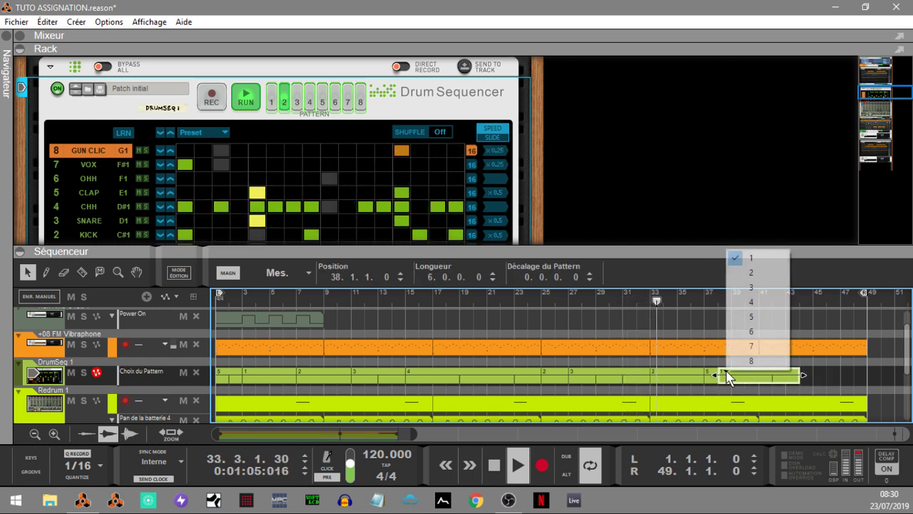
pyautogui.click(757, 305)
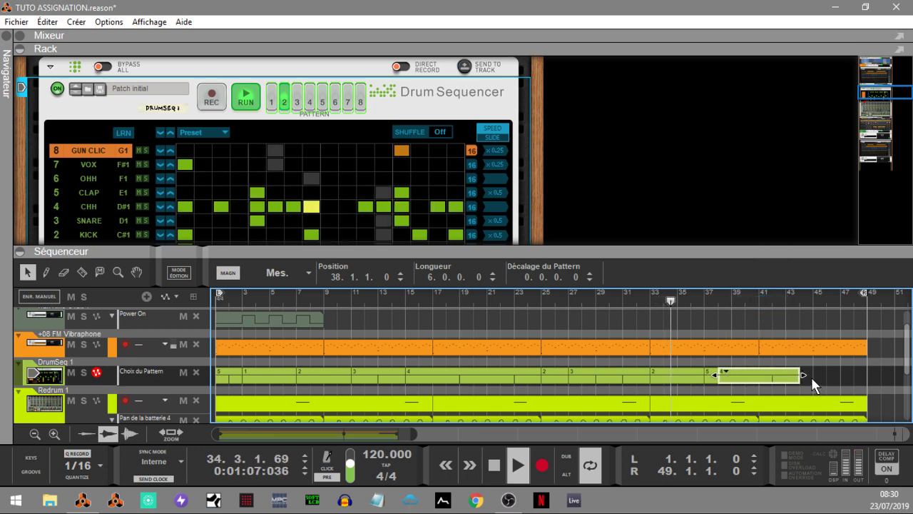
# Step: Add a clip at bar 44 of the pattern lane, size it to two bars and set it to pattern 2
pyautogui.click(811, 377)
pyautogui.click(808, 376)
pyautogui.moveTo(814, 375); pyautogui.dragTo(865, 372)
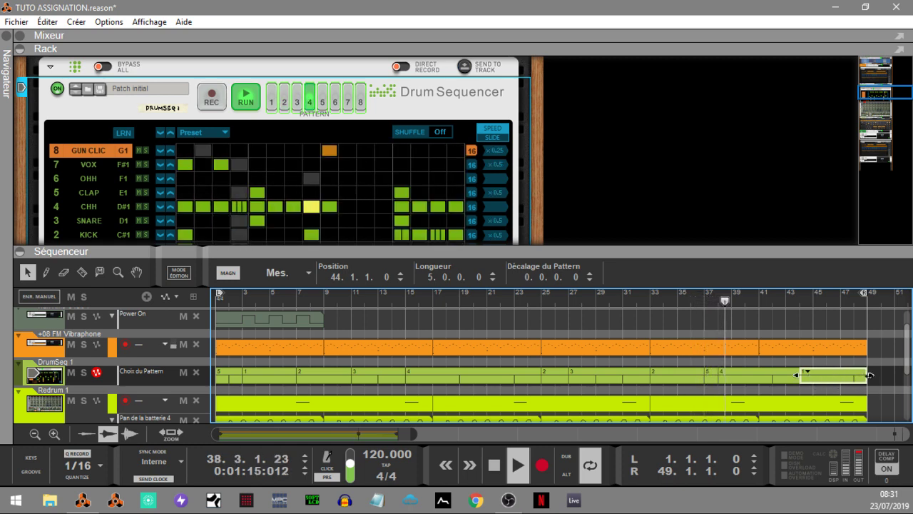
pyautogui.moveTo(870, 375); pyautogui.dragTo(825, 378)
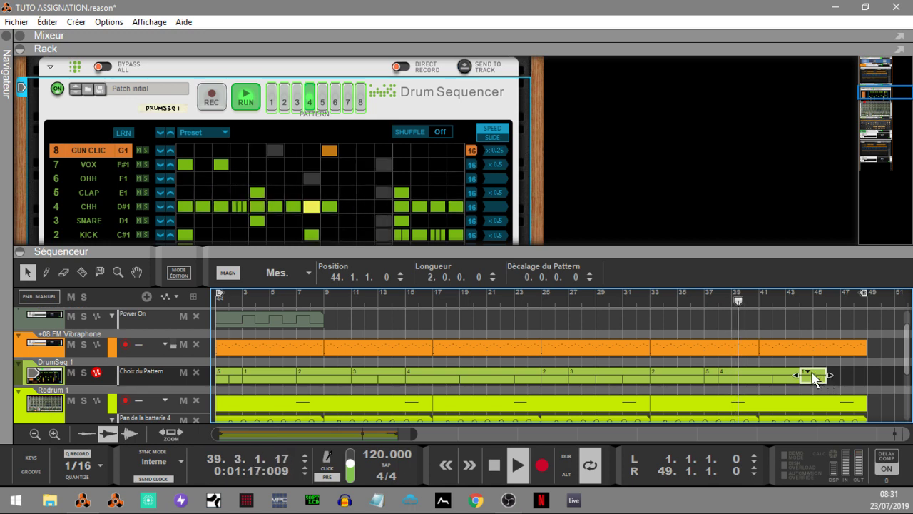
pyautogui.click(808, 371)
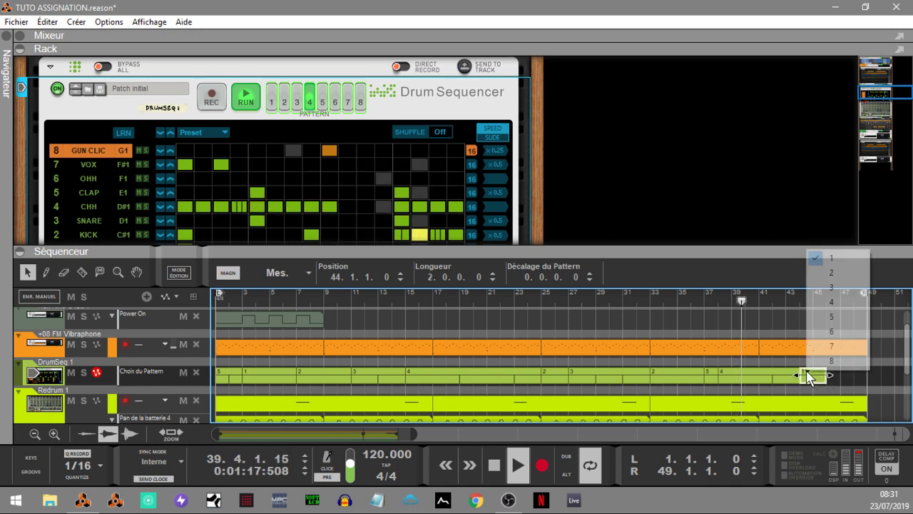
pyautogui.click(832, 287)
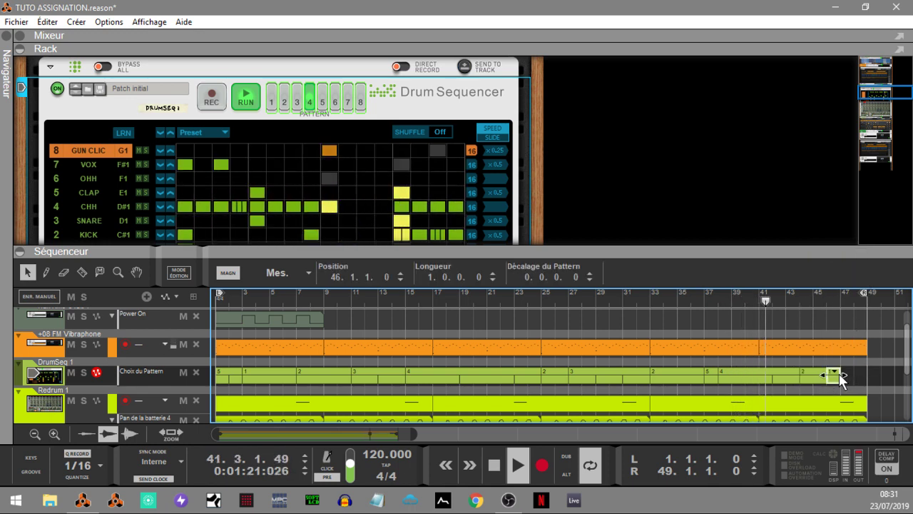
# Step: Add a three-bar clip at bar 46 of the pattern lane and set it to pattern 5
pyautogui.moveTo(840, 372); pyautogui.dragTo(865, 372)
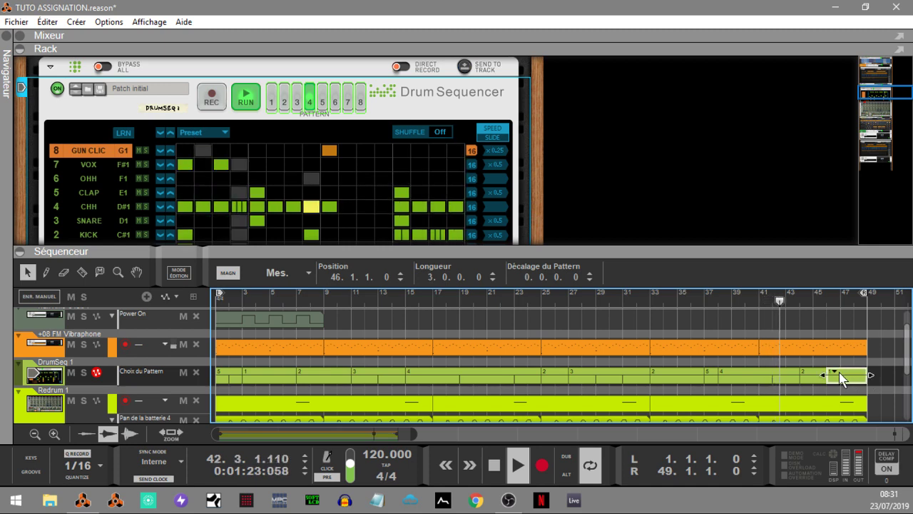
pyautogui.click(833, 371)
pyautogui.click(868, 317)
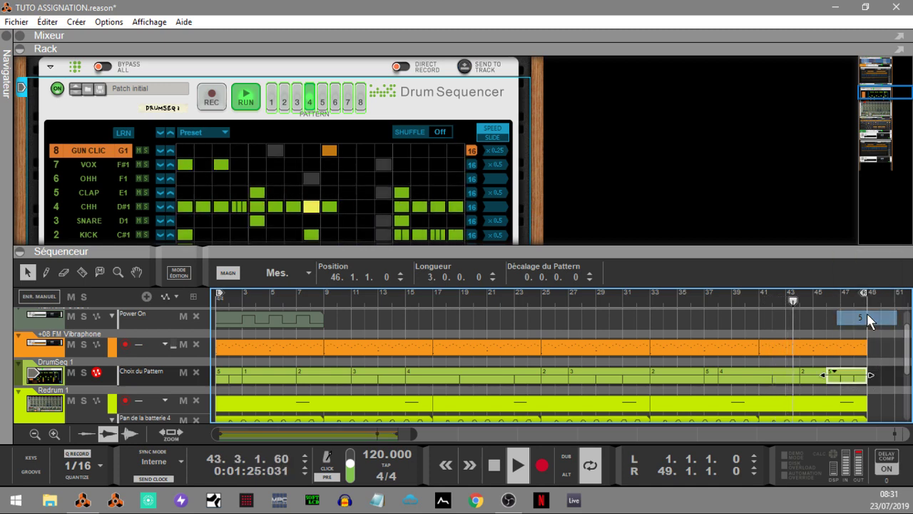
pyautogui.click(874, 356)
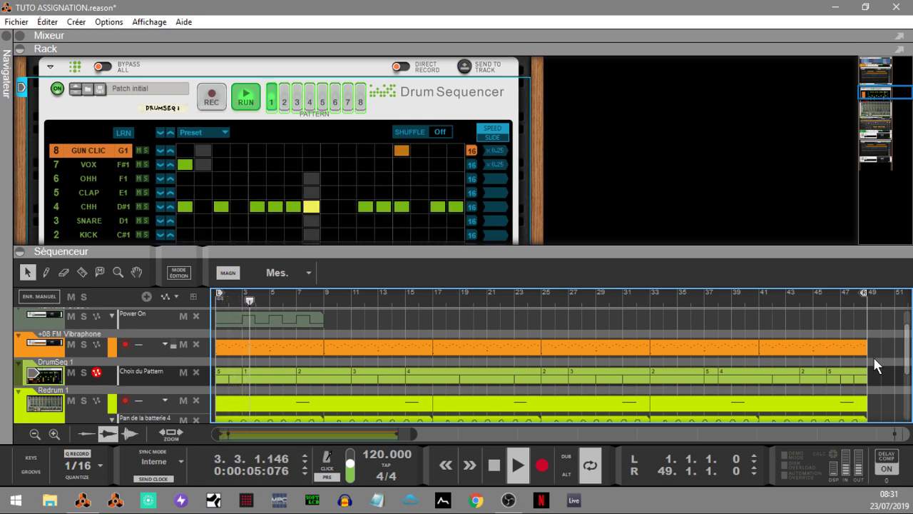
# Step: Stop playback and replace the pattern 5 clips at bars 1 and 37 by extending the following pattern 1 and pattern 4 clips back over them
pyautogui.press('space')
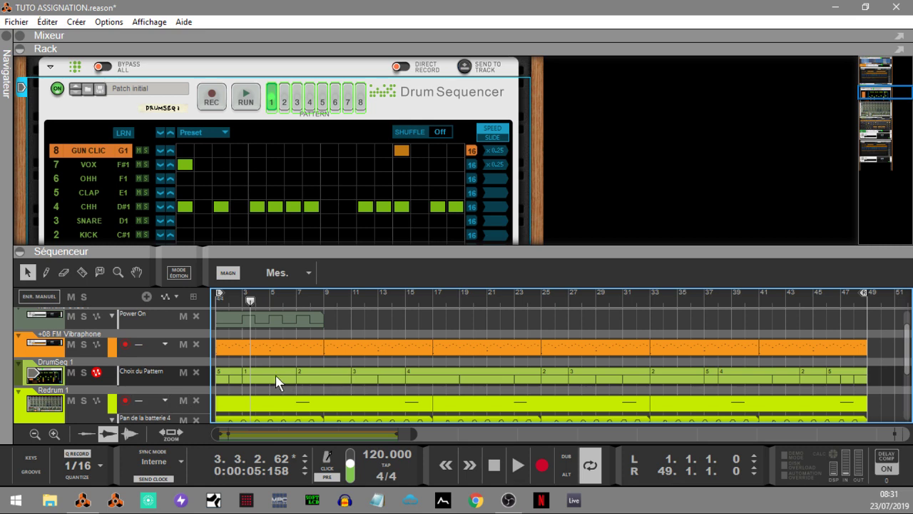
pyautogui.click(227, 379)
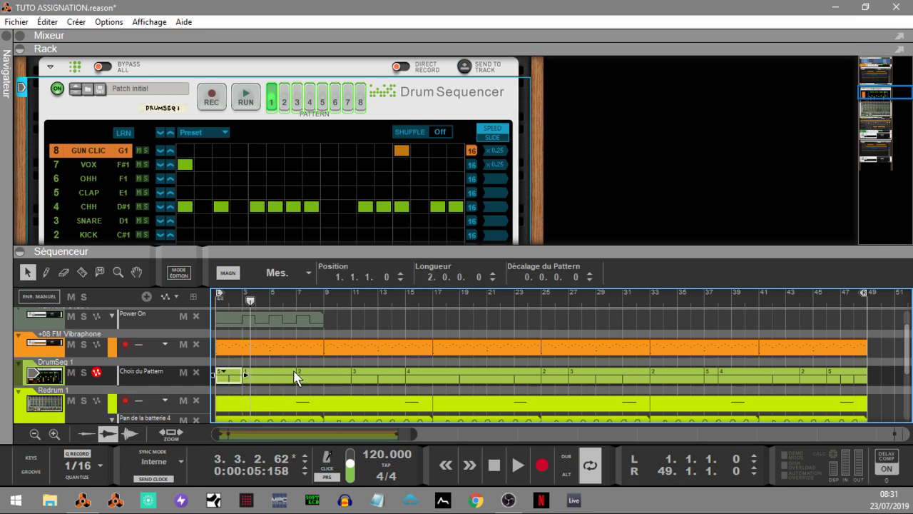
pyautogui.moveTo(297, 379)
pyautogui.mouseDown()
pyautogui.moveTo(275, 374)
pyautogui.moveTo(299, 377)
pyautogui.mouseUp()
pyautogui.click(714, 381)
pyautogui.press('Delete')
pyautogui.moveTo(749, 379); pyautogui.dragTo(741, 380)
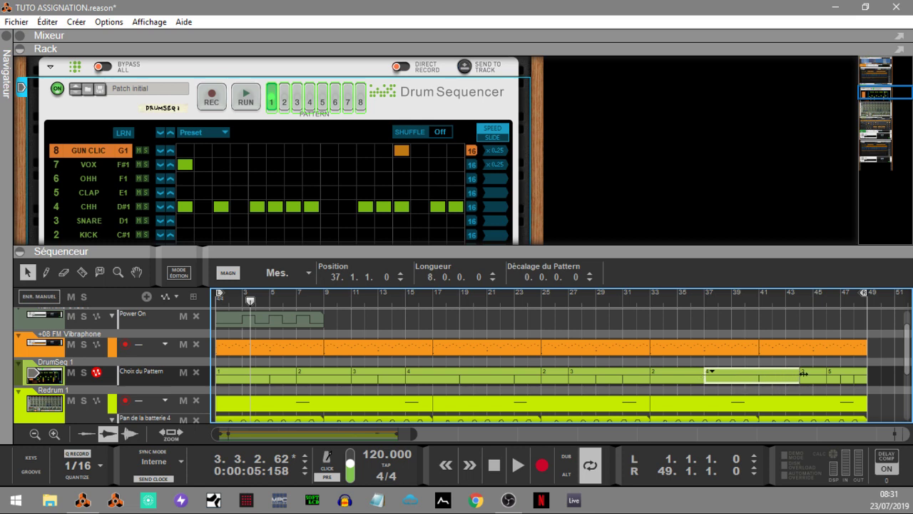
# Step: Delete the pattern 5 clip at bar 46 and extend the pattern 2 clip at bar 44 to five bars
pyautogui.click(844, 383)
pyautogui.press('Delete')
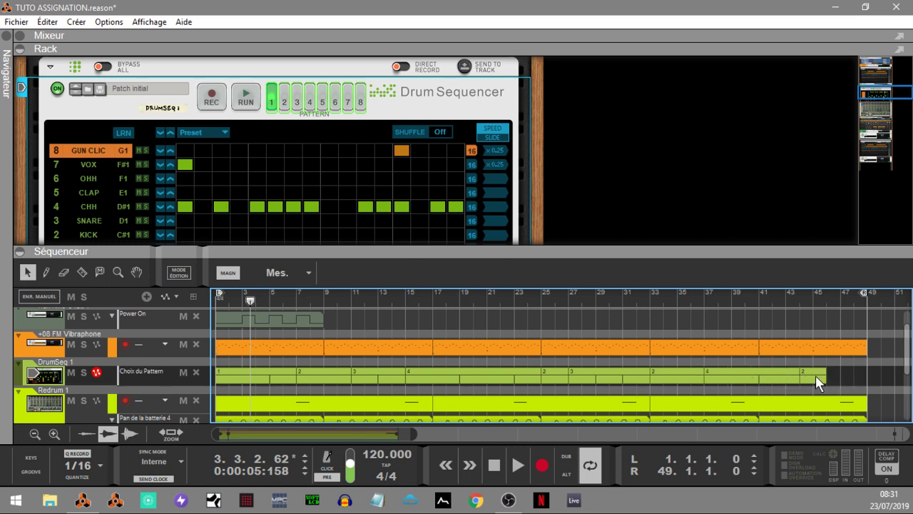
pyautogui.moveTo(824, 375); pyautogui.dragTo(865, 376)
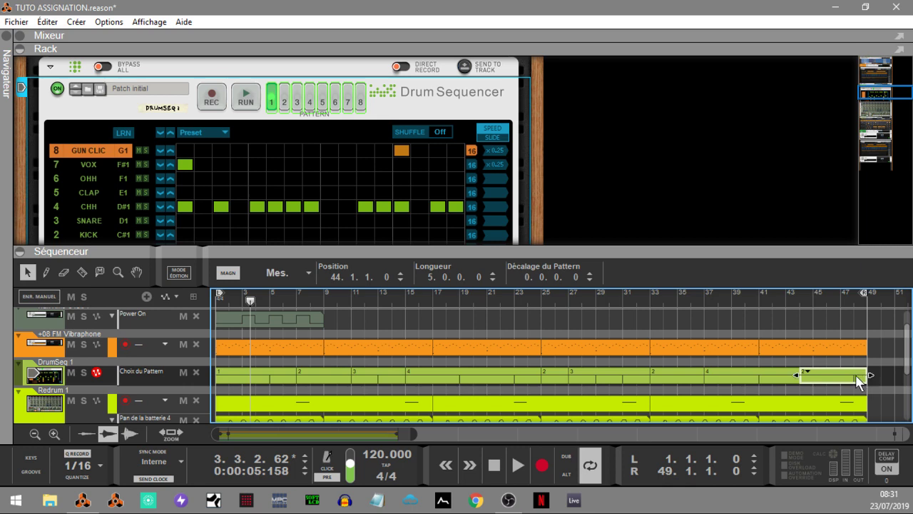
# Step: Lengthen the pattern 4 clip at bar 37 to eight bars so the last pattern 2 clip starts at bar 45
pyautogui.click(784, 378)
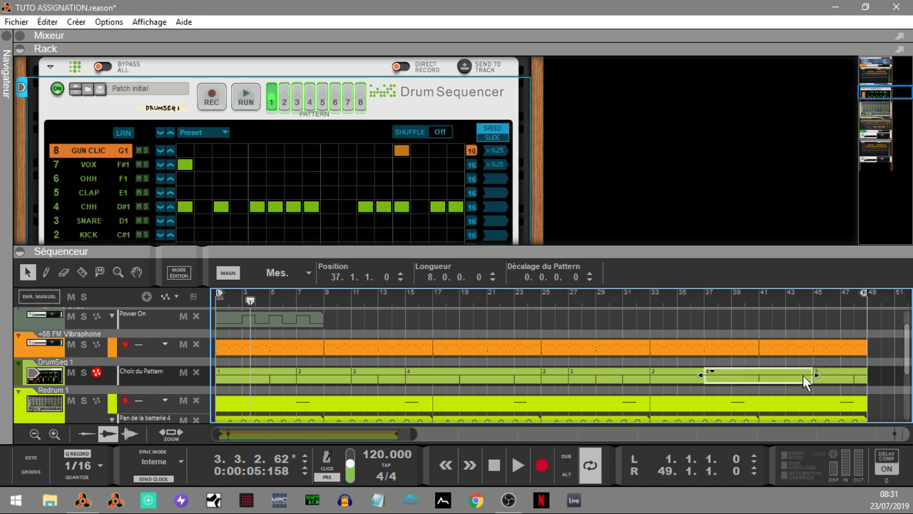
pyautogui.moveTo(788, 378); pyautogui.dragTo(810, 374)
pyautogui.click(856, 378)
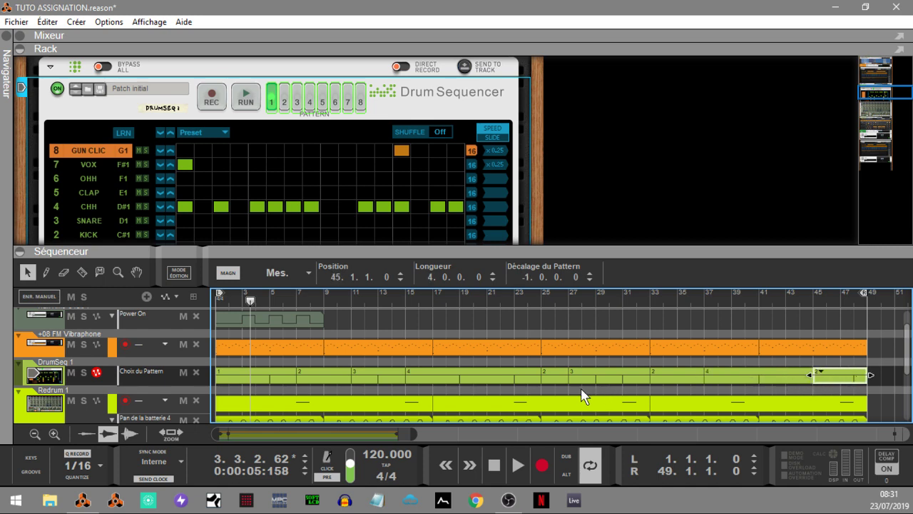
# Step: Play the song from the start and shorten the pattern 1 clip at bar 1 to four bars
pyautogui.press('Home')
pyautogui.press('space')
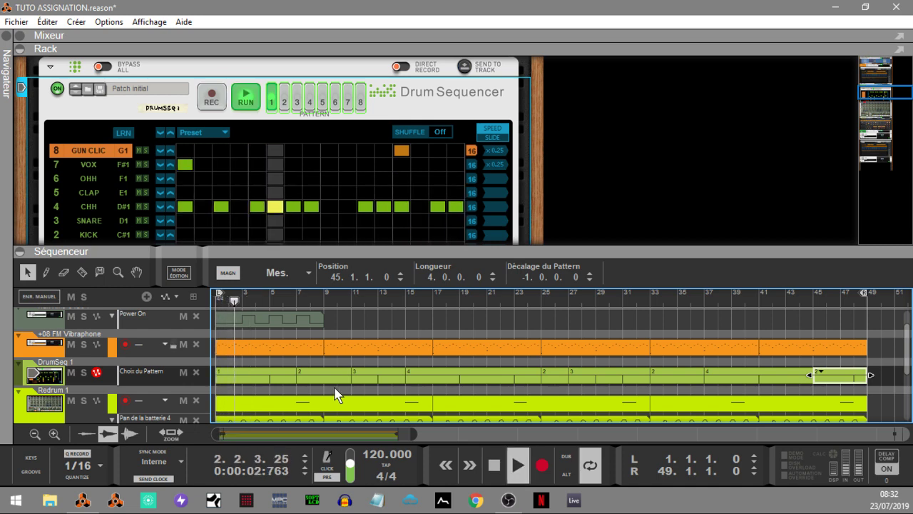
pyautogui.click(292, 380)
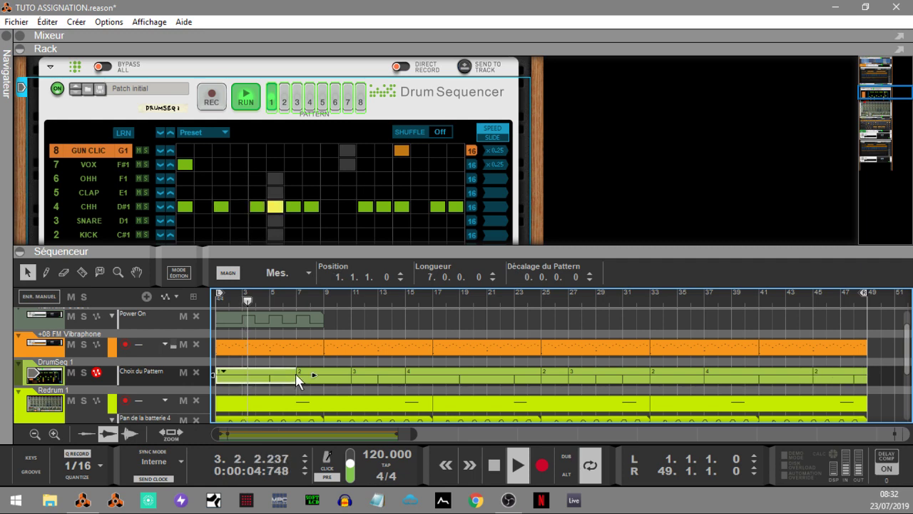
pyautogui.moveTo(296, 375); pyautogui.dragTo(270, 375)
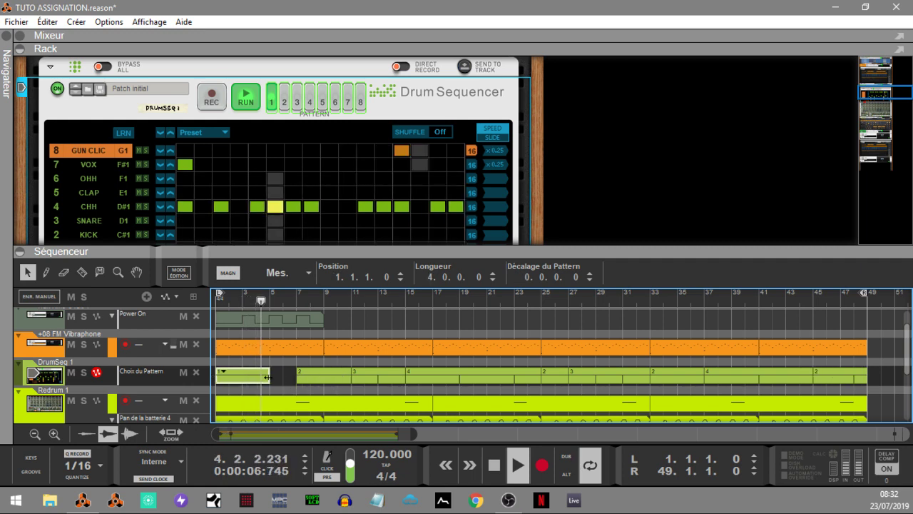
# Step: Examine the pattern clips along the DrumSeq 1 track from bar 7 to bar 45 during playback, and stop playback
pyautogui.click(302, 379)
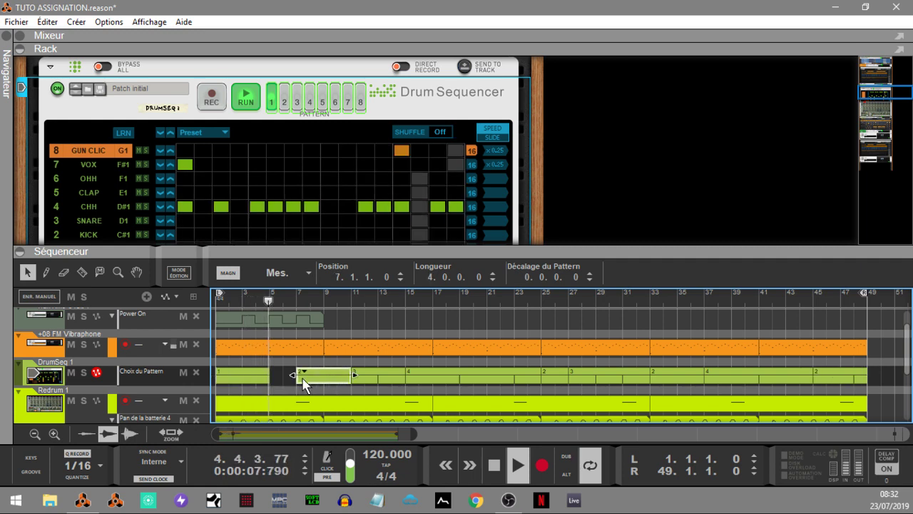
pyautogui.click(381, 378)
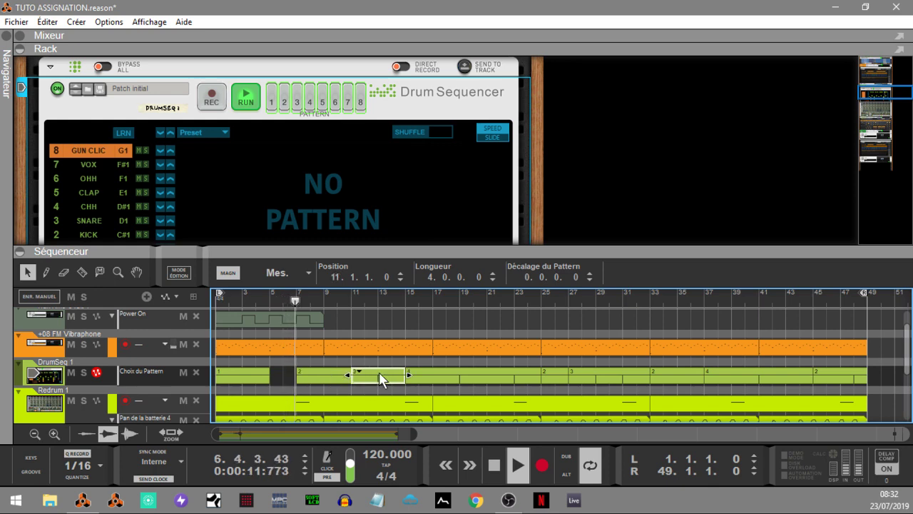
pyautogui.click(450, 381)
pyautogui.click(555, 378)
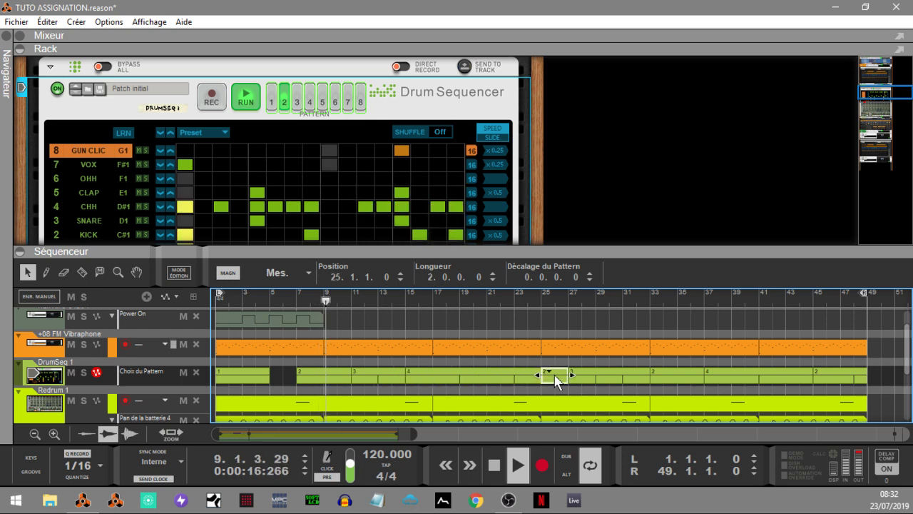
pyautogui.click(603, 377)
pyautogui.click(669, 378)
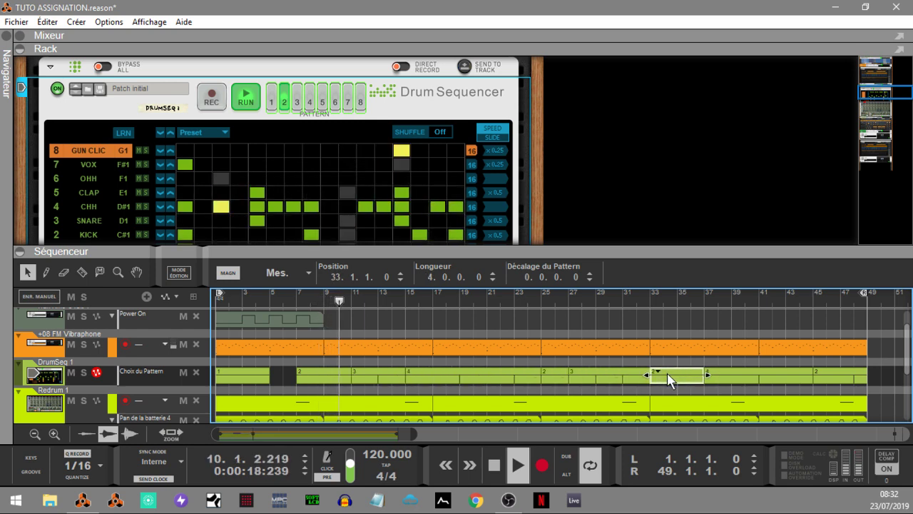
pyautogui.click(723, 378)
pyautogui.click(828, 376)
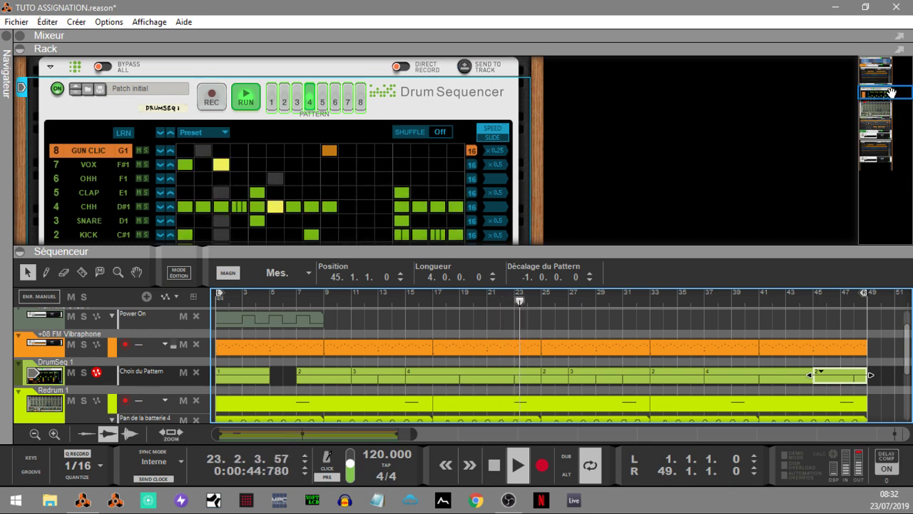
pyautogui.click(577, 169)
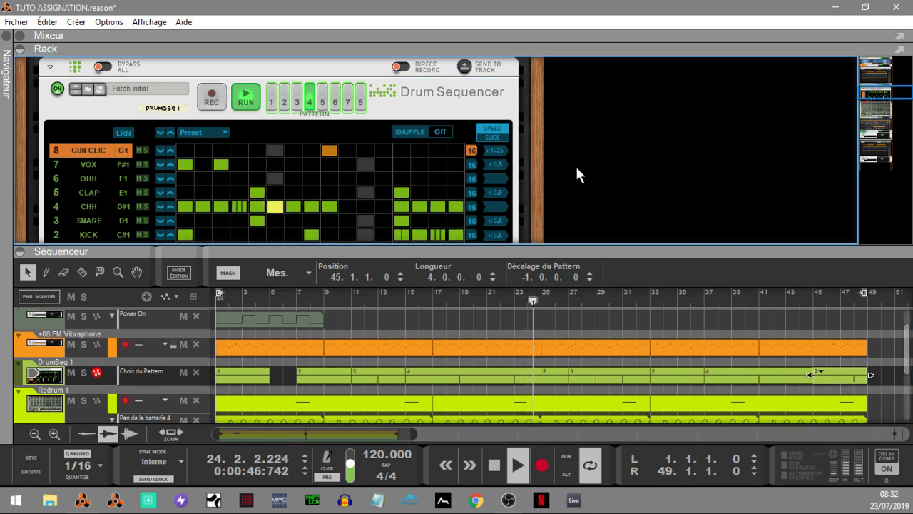
pyautogui.press('space')
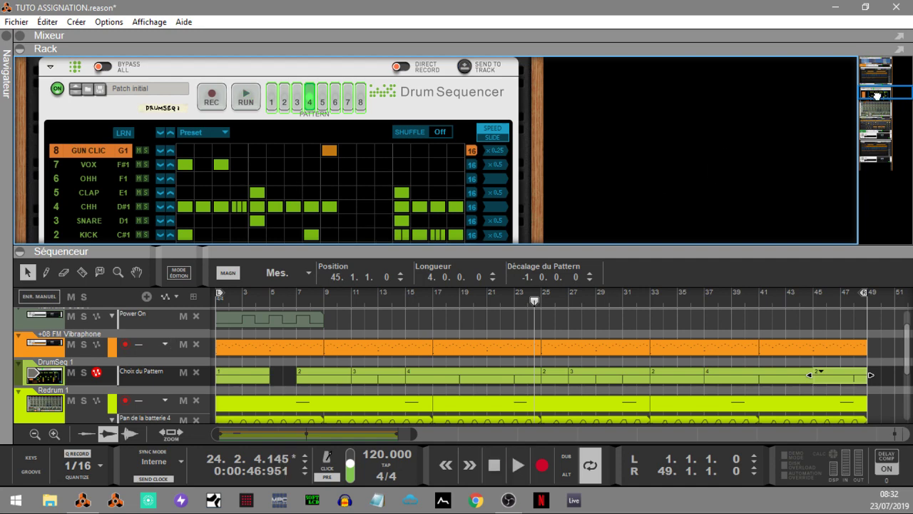
# Step: Open the Power On automation clip of the HalfTime-64bit 1 track for editing
pyautogui.moveTo(878, 96); pyautogui.dragTo(875, 73)
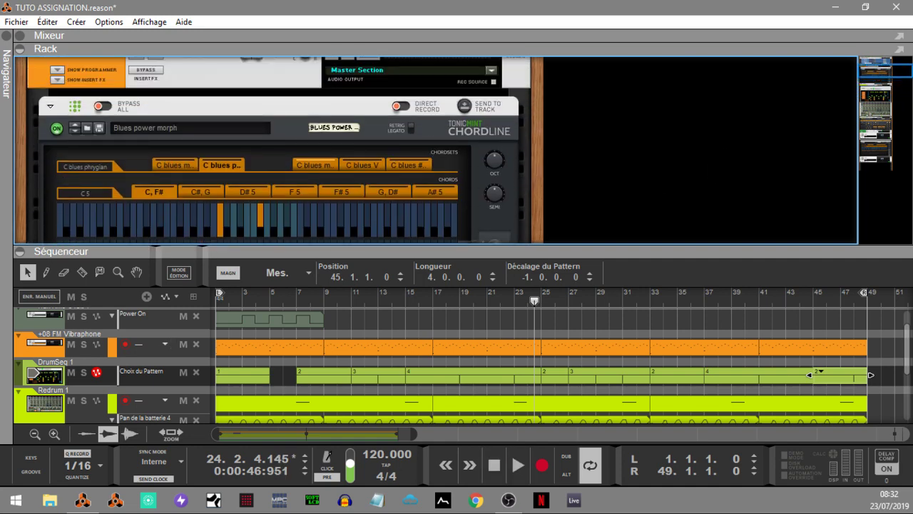
pyautogui.click(20, 251)
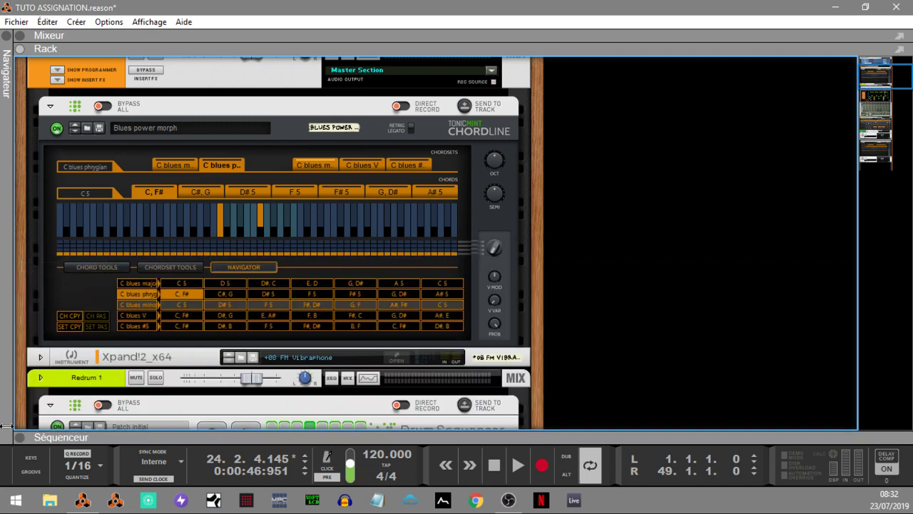
pyautogui.click(20, 437)
pyautogui.click(261, 318)
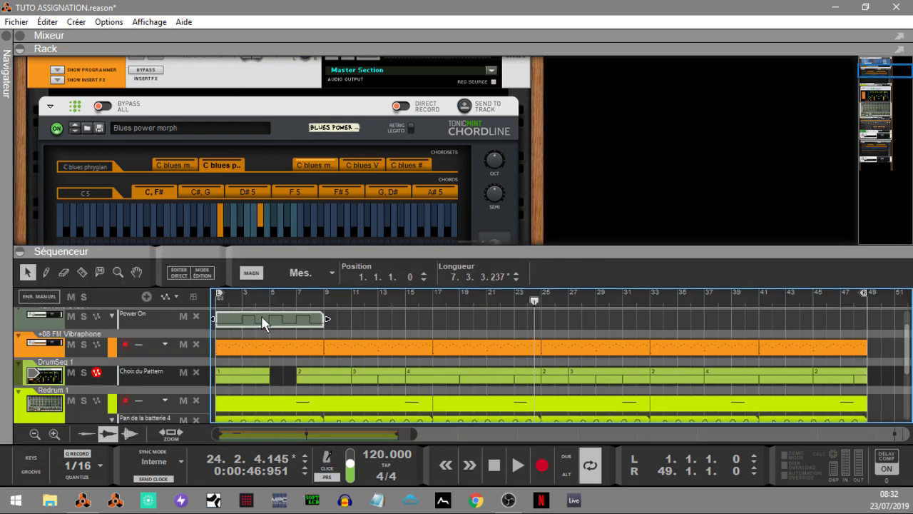
pyautogui.doubleClick(261, 319)
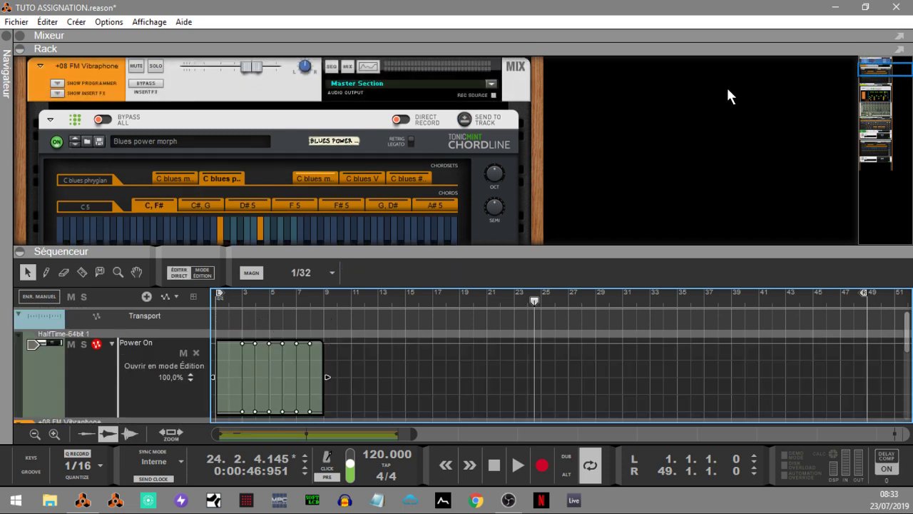
# Step: Delete the HalfTime-64bit effect from the +08 FM Vibraphone channel's insert effects and collapse the insert section
pyautogui.moveTo(866, 69)
pyautogui.mouseDown()
pyautogui.moveTo(864, 57)
pyautogui.moveTo(865, 84)
pyautogui.moveTo(864, 59)
pyautogui.moveTo(863, 68)
pyautogui.mouseUp()
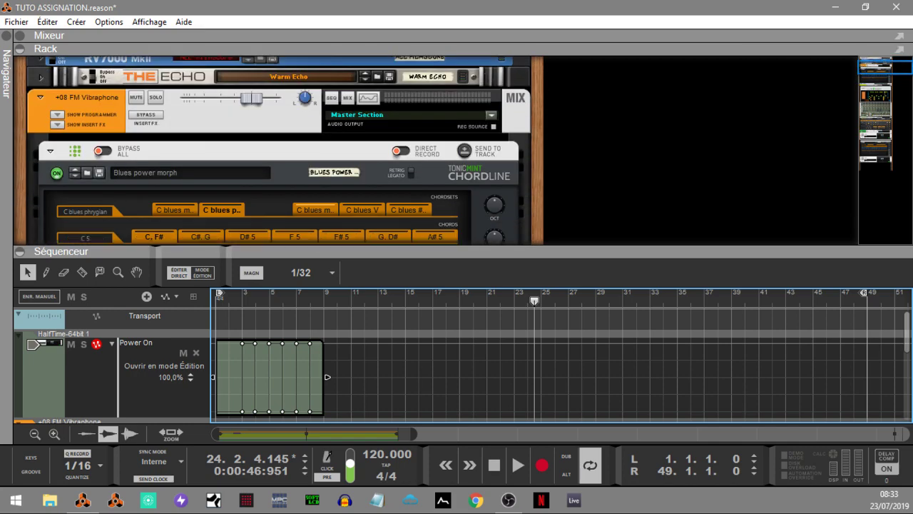
pyautogui.click(58, 126)
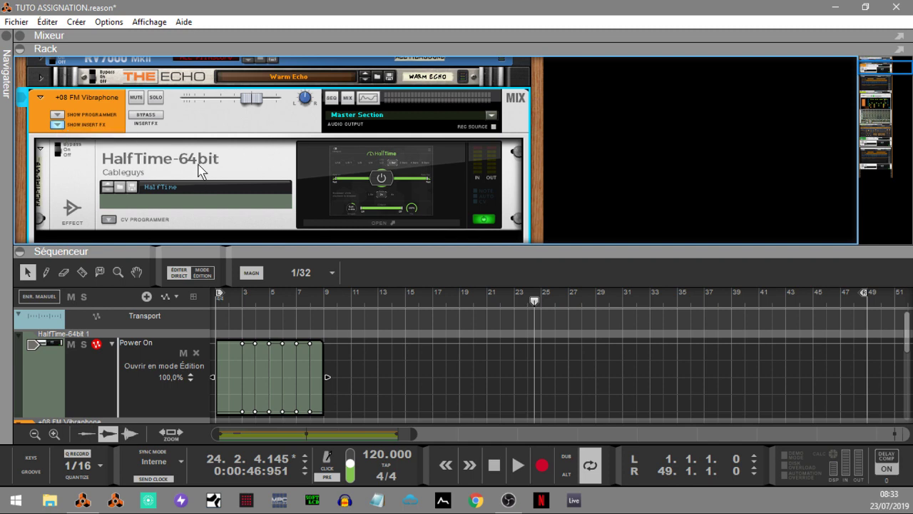
pyautogui.press('Delete')
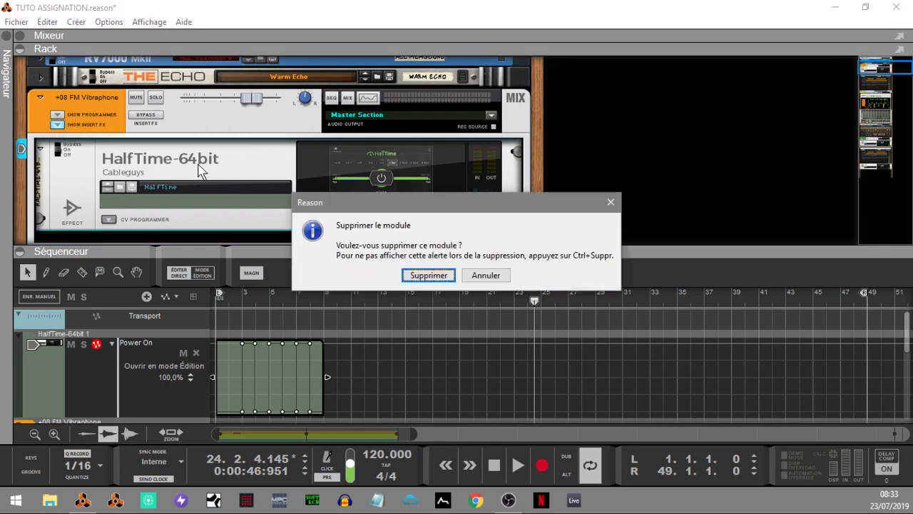
pyautogui.click(428, 275)
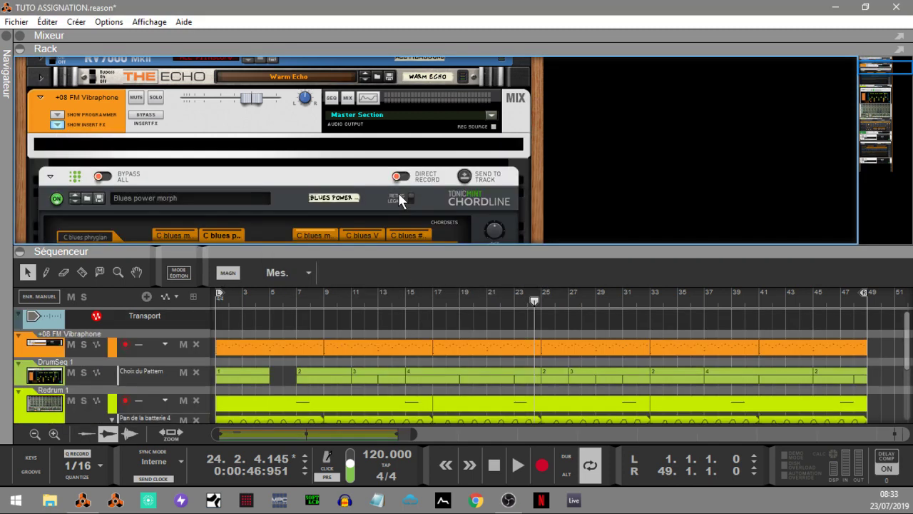
pyautogui.click(57, 125)
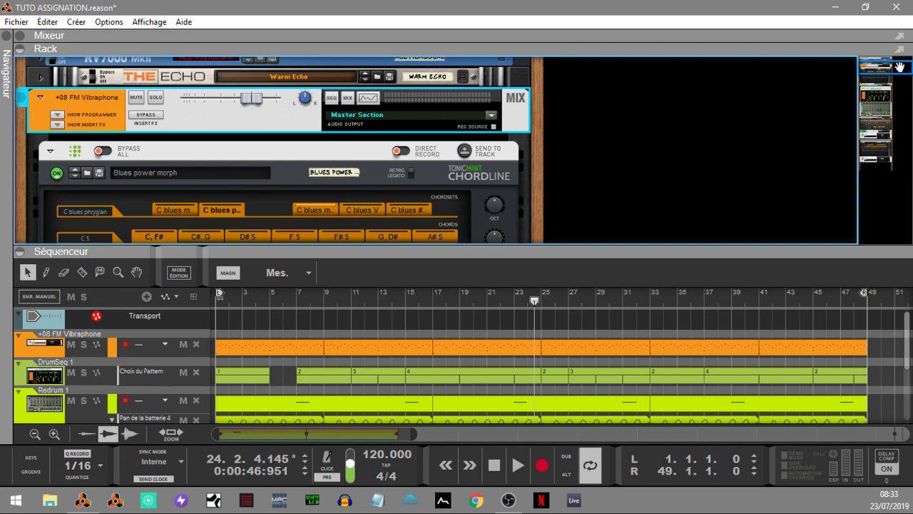
# Step: Solo the +08 FM Vibraphone channel and play the song from the start
pyautogui.moveTo(899, 67)
pyautogui.mouseDown()
pyautogui.moveTo(897, 99)
pyautogui.moveTo(894, 62)
pyautogui.mouseUp()
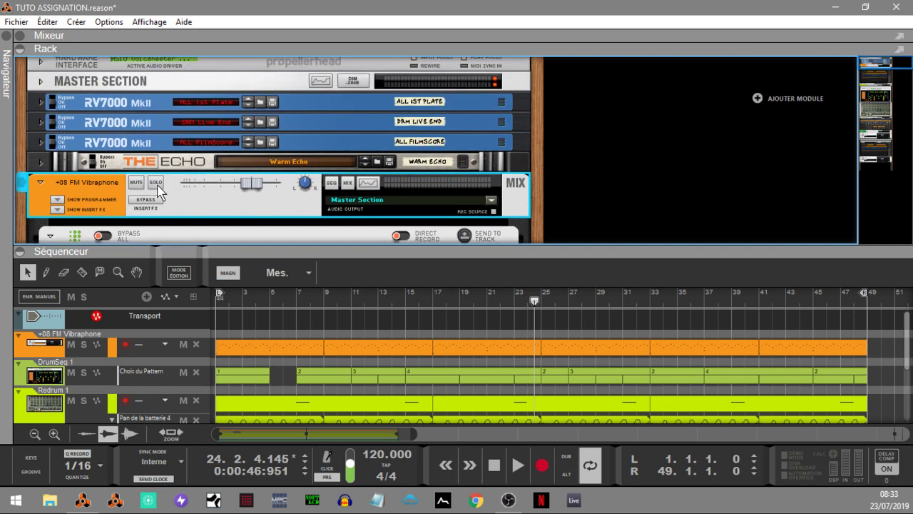
pyautogui.press('Home')
pyautogui.press('space')
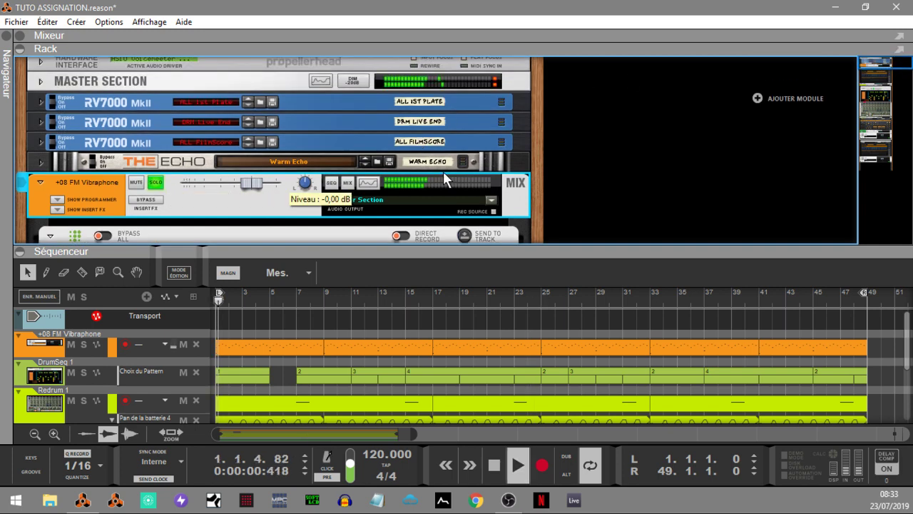
# Step: Open the +08 FM Vibraphone instrument and assign its Cutoff smart knob to CC 53 on the APC KEY control surface
pyautogui.moveTo(877, 64); pyautogui.dragTo(877, 89)
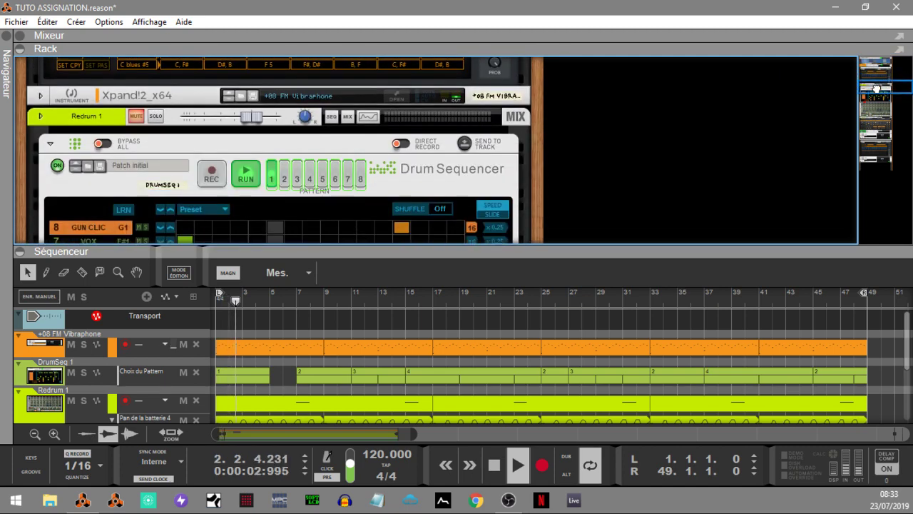
pyautogui.click(403, 97)
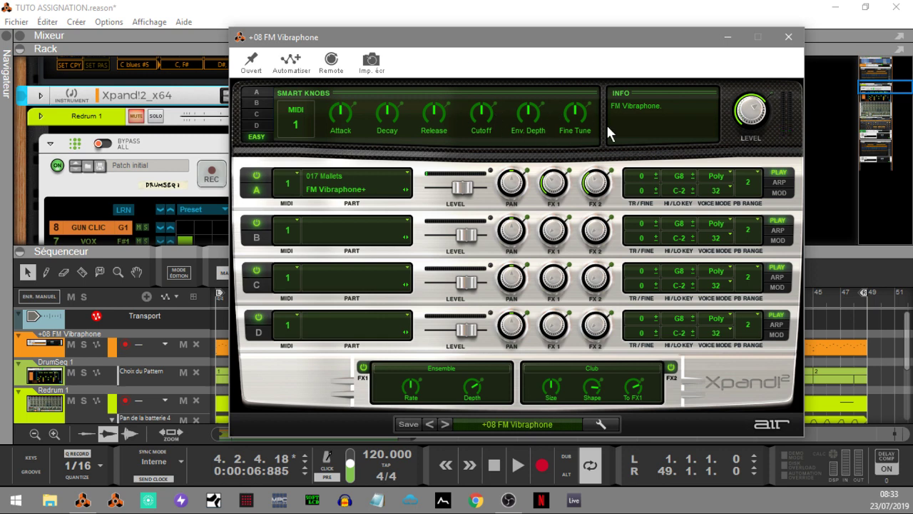
pyautogui.rightClick(483, 115)
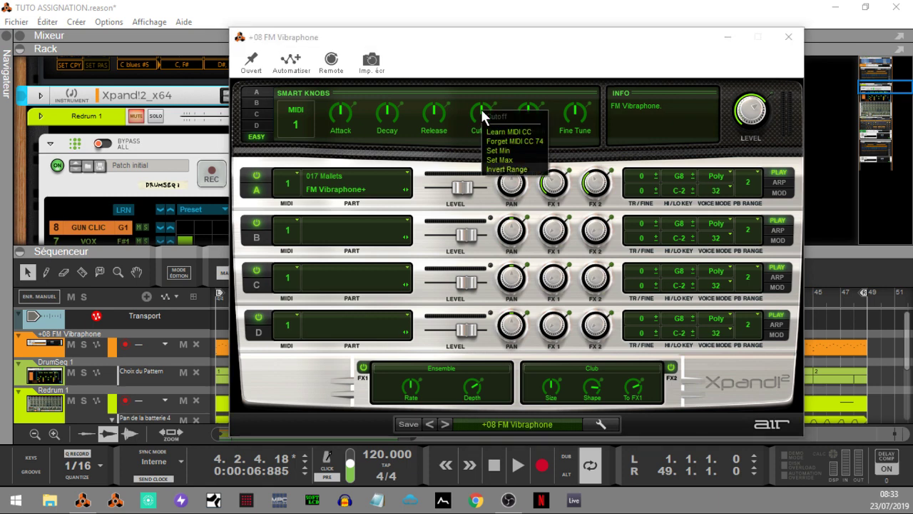
pyautogui.click(477, 111)
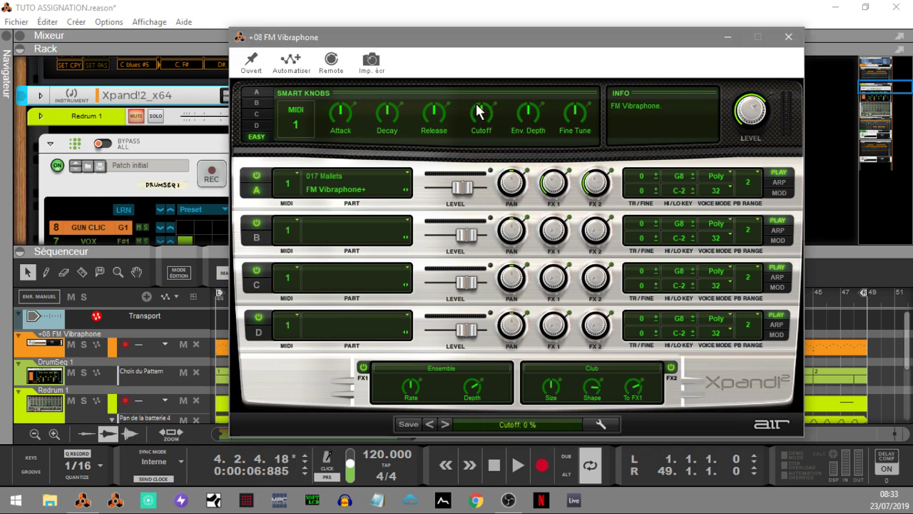
pyautogui.click(332, 61)
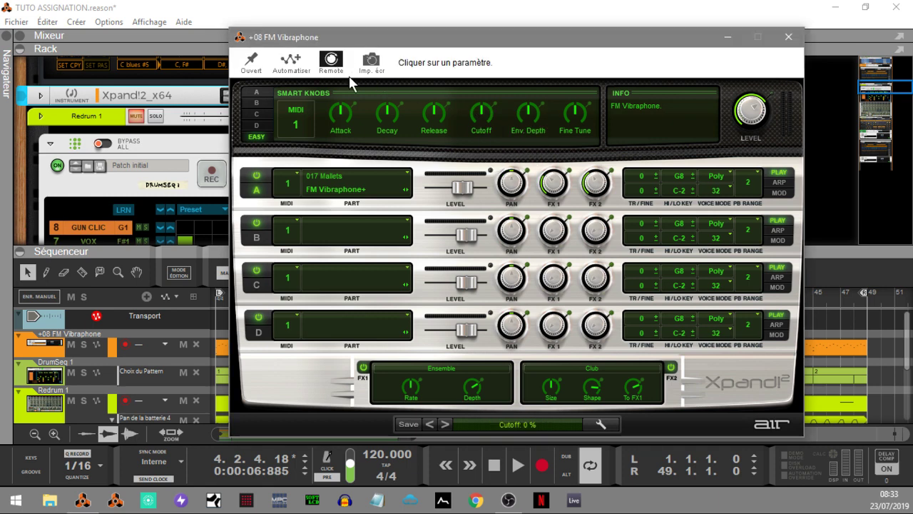
pyautogui.click(482, 118)
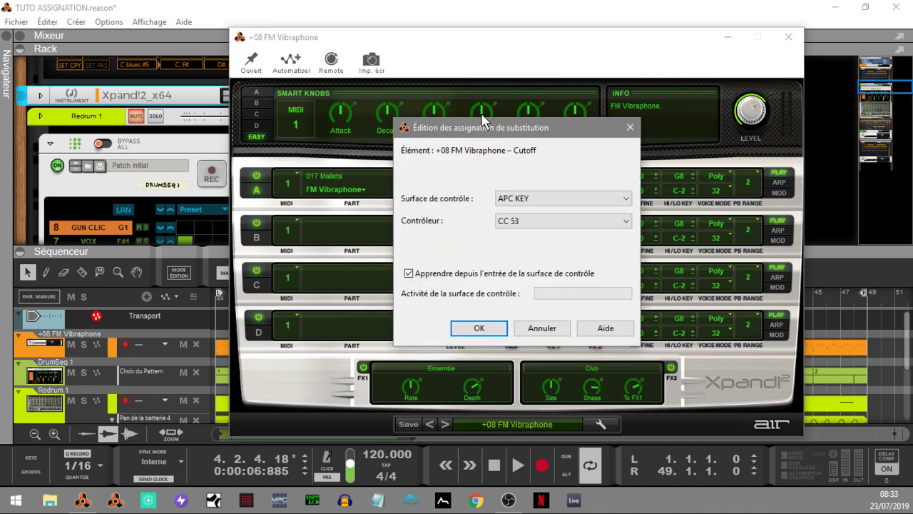
pyautogui.click(477, 327)
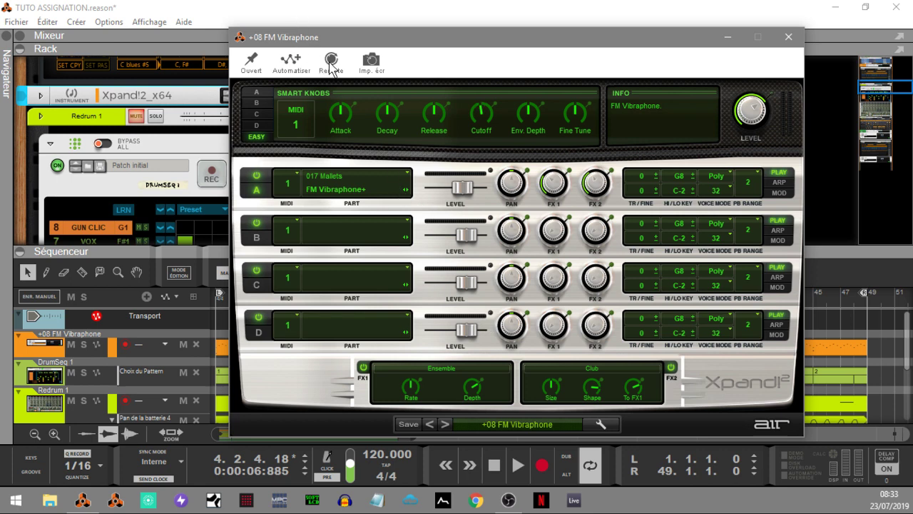
# Step: Add a Cutoff automation lane to the +08 FM Vibraphone track and make both the enlarged sequencer and the instrument window visible
pyautogui.click(294, 63)
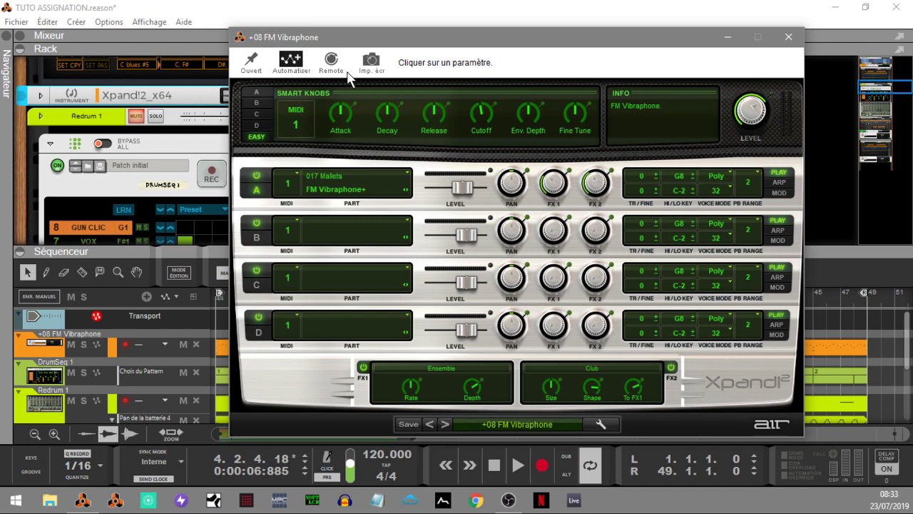
pyautogui.click(483, 112)
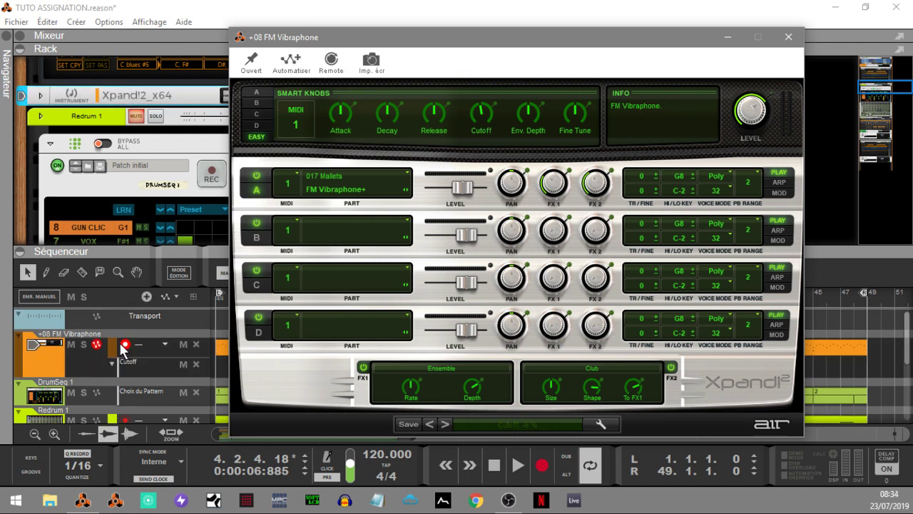
pyautogui.moveTo(146, 246); pyautogui.dragTo(144, 145)
pyautogui.moveTo(644, 57); pyautogui.dragTo(733, 48)
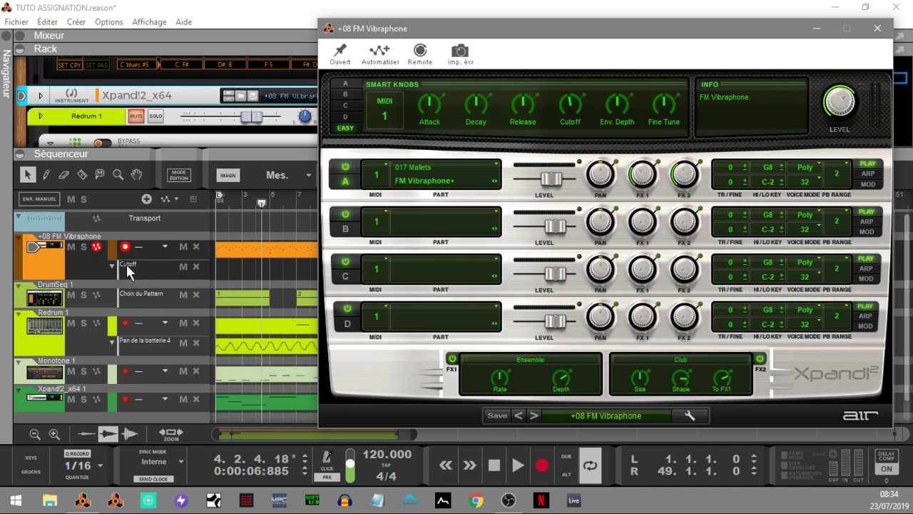
# Step: Record Cutoff knob movements on the +08 FM Vibraphone track from bar 1 to bar 14, and close the instrument window
pyautogui.press('KP_0')
pyautogui.hotkey('ctrl', 'Return')
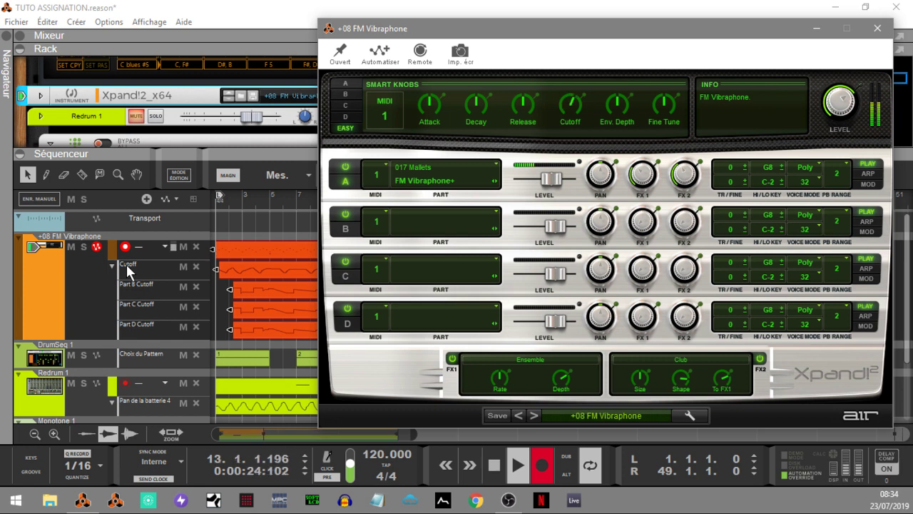
pyautogui.click(243, 213)
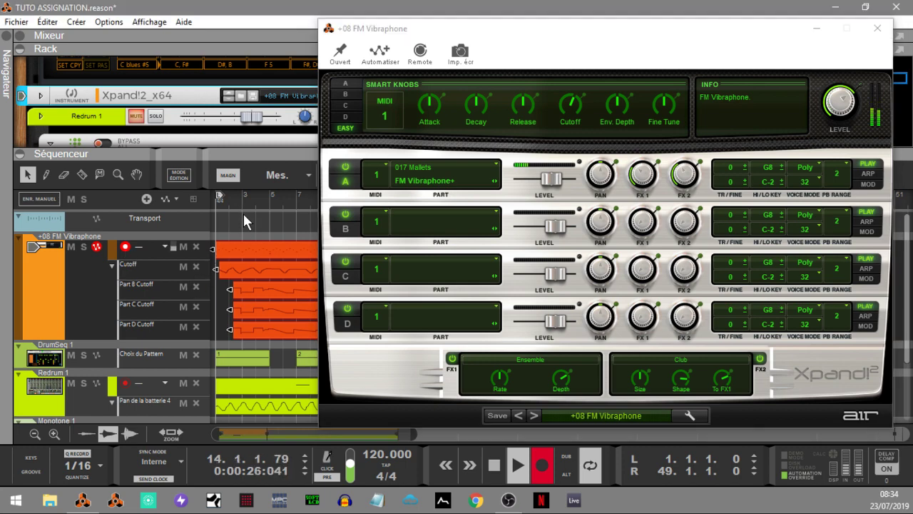
pyautogui.press('space')
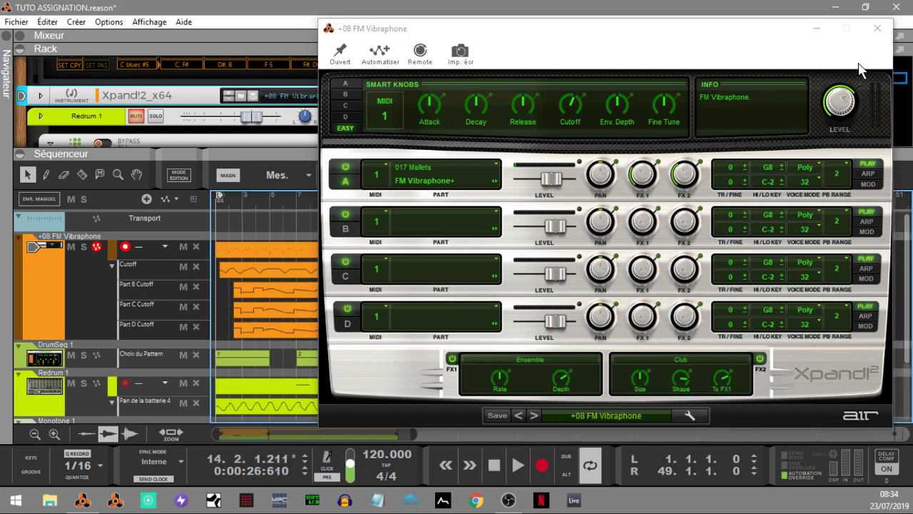
pyautogui.click(878, 28)
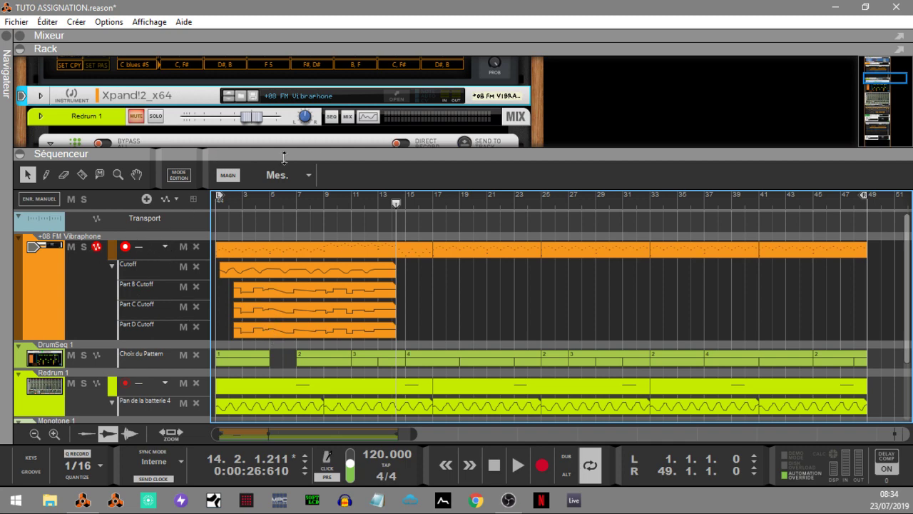
# Step: Reopen the vibraphone instrument, delete the Part D Cutoff and Part C Cutoff automation lanes, and return to the song start
pyautogui.click(405, 92)
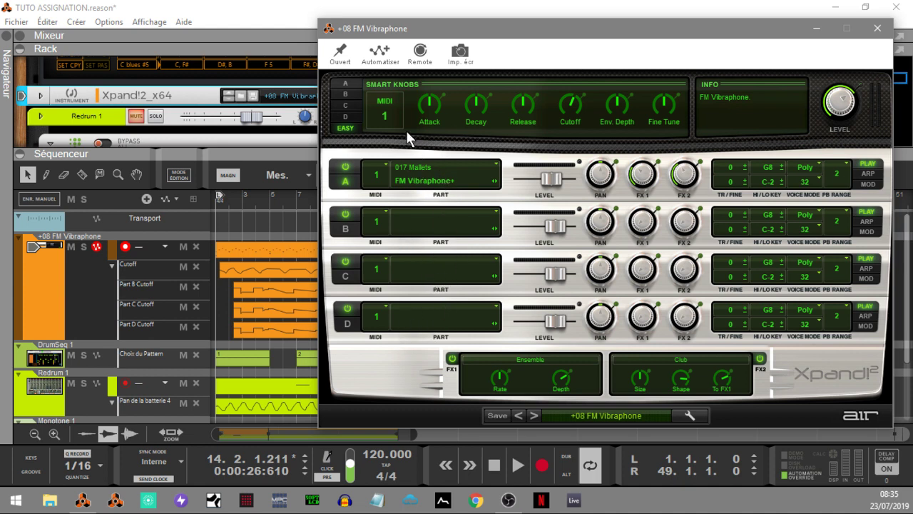
pyautogui.click(196, 327)
pyautogui.click(578, 258)
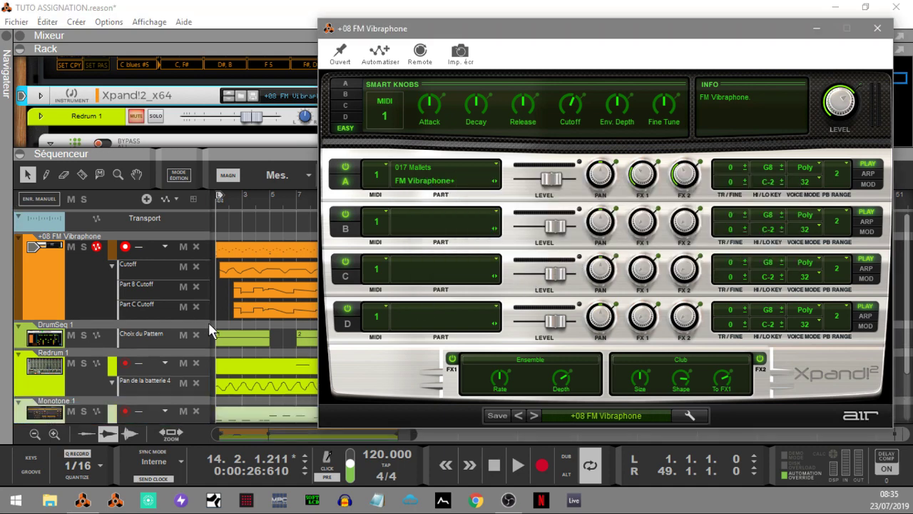
pyautogui.click(196, 307)
pyautogui.click(579, 262)
pyautogui.press('Home')
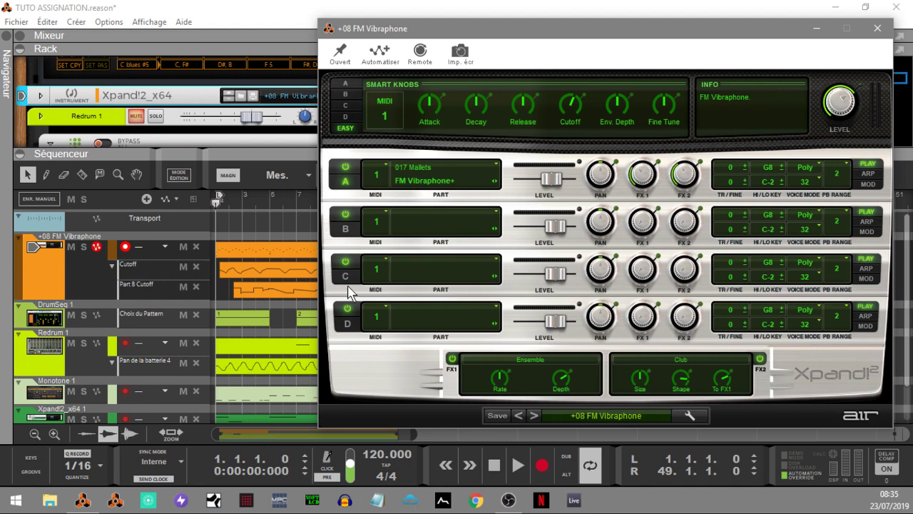
# Step: Delete the Part B Cutoff automation lane during playback, restart from the song start, and close the vibraphone instrument window
pyautogui.press('space')
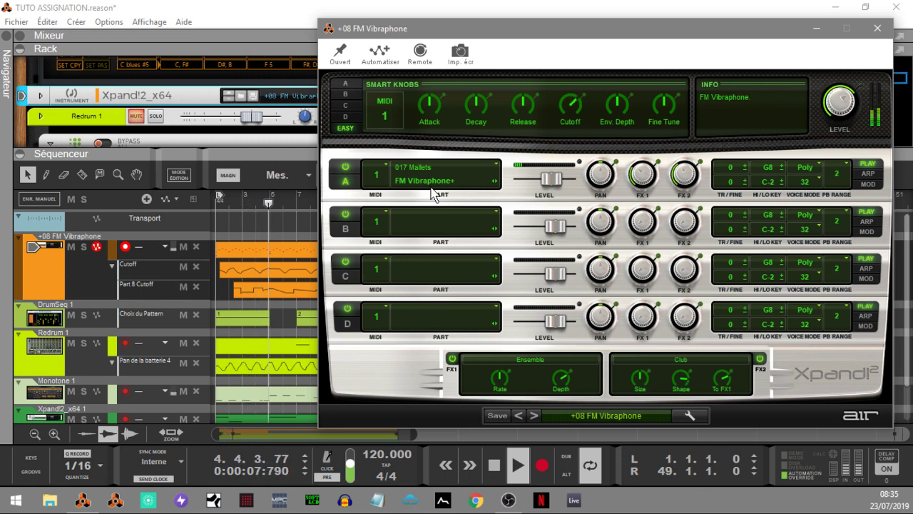
pyautogui.click(196, 286)
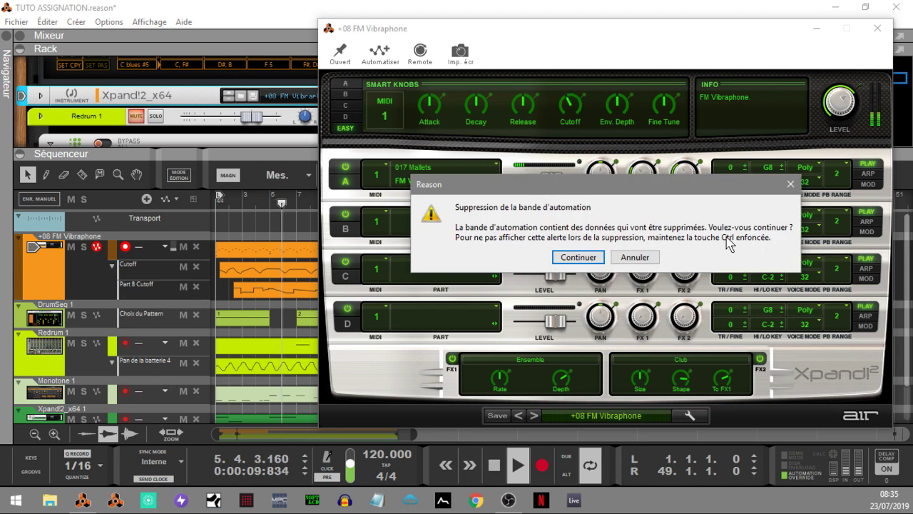
pyautogui.click(578, 256)
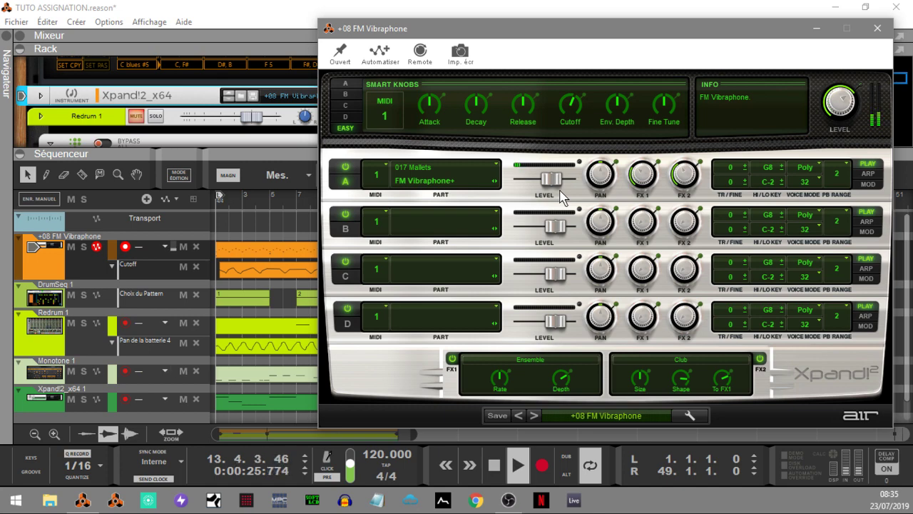
pyautogui.press('Home')
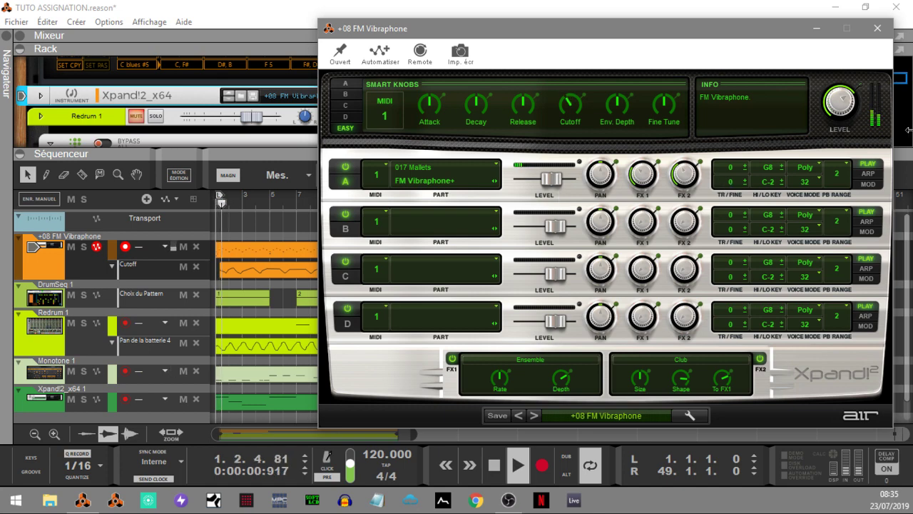
pyautogui.click(881, 34)
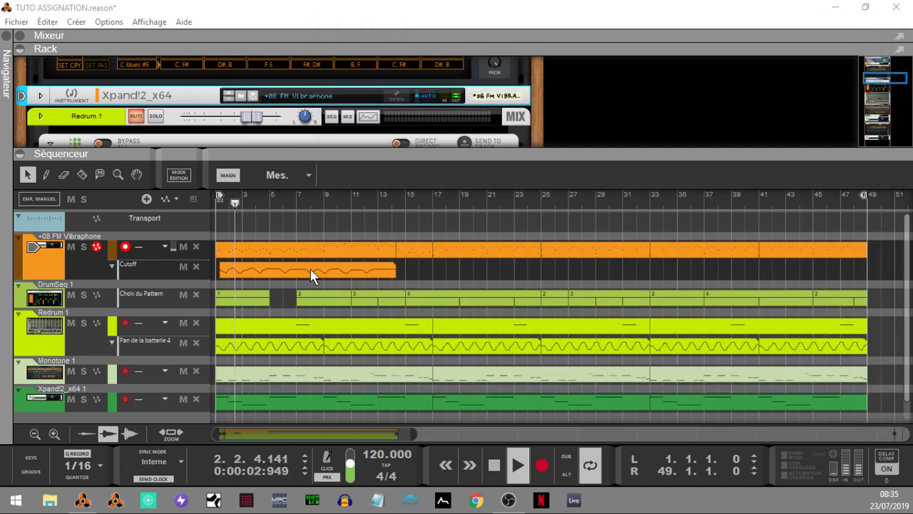
# Step: Stop playback and resize the vibraphone's Cutoff automation clip to start at bar 1 and last 16 bars
pyautogui.click(230, 269)
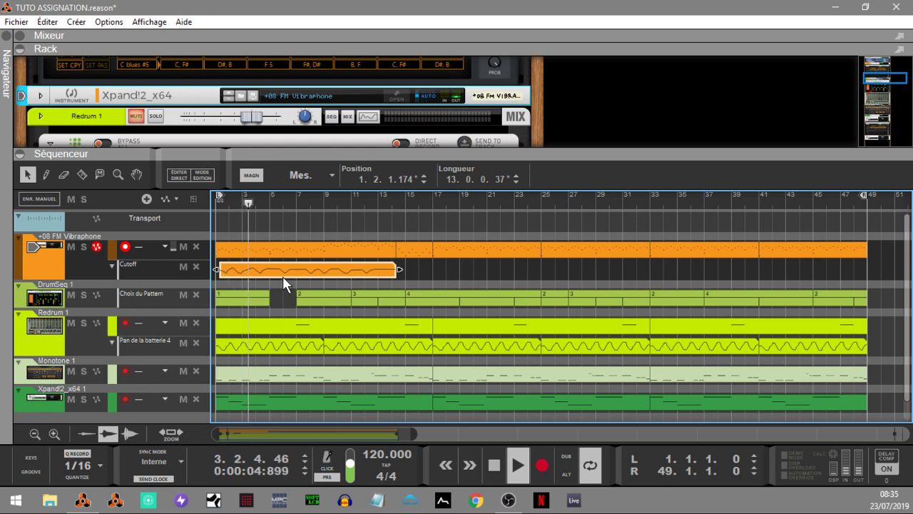
pyautogui.press('space')
pyautogui.click(316, 251)
pyautogui.click(233, 273)
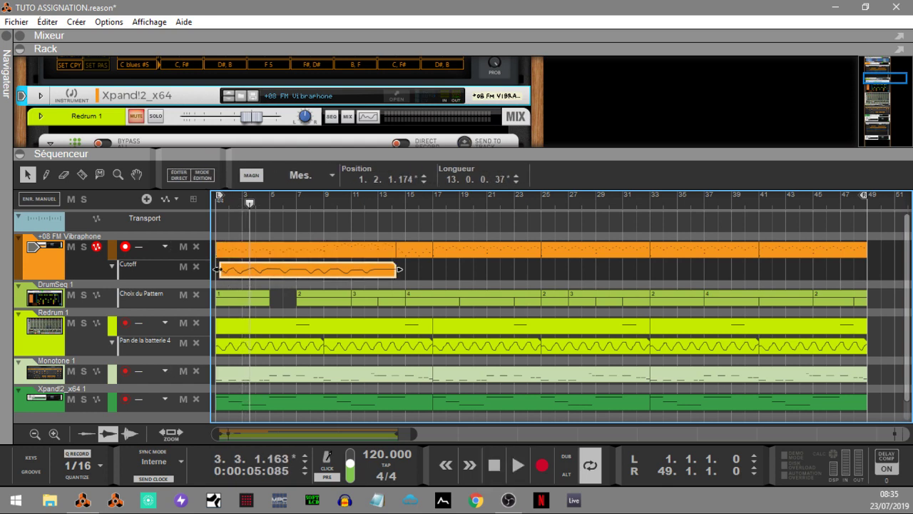
pyautogui.moveTo(218, 268); pyautogui.dragTo(214, 269)
pyautogui.moveTo(400, 270); pyautogui.dragTo(426, 270)
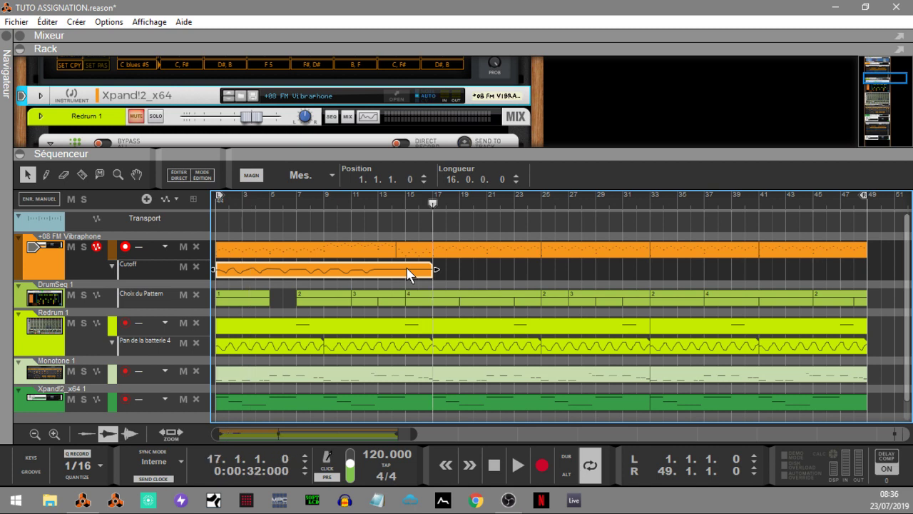
# Step: Duplicate the 16-bar Cutoff automation clip twice to fill the song up to bar 49, and play from the start
pyautogui.hotkey('ctrl', 'd')
pyautogui.hotkey('ctrl', 'd')
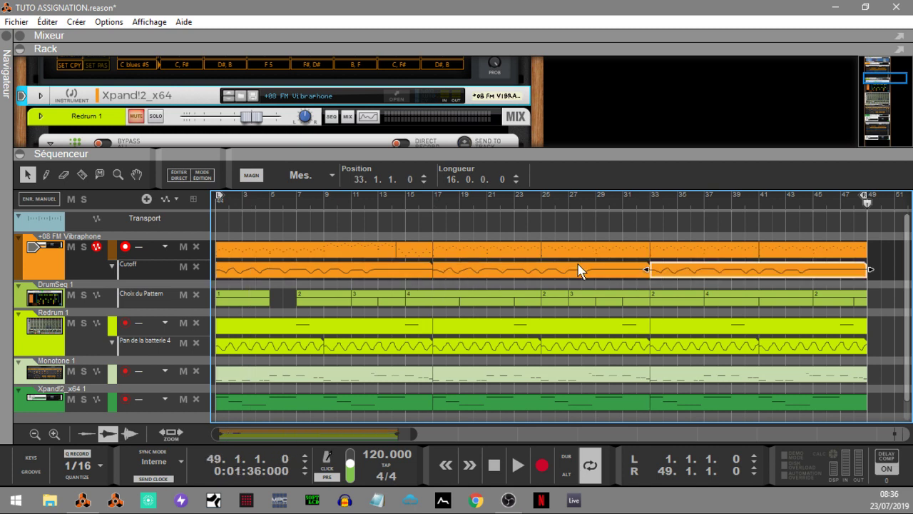
pyautogui.press('KP_Decimal')
pyautogui.press('space')
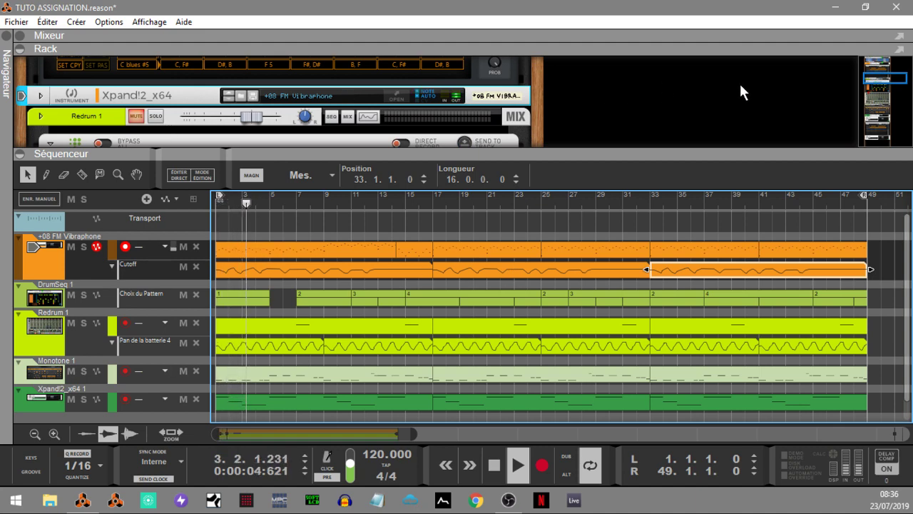
# Step: Stop playback, show only the rack, and select the AIRPumper_x64 insert effect on the Xpand!2_x64 1 channel
pyautogui.press('F5')
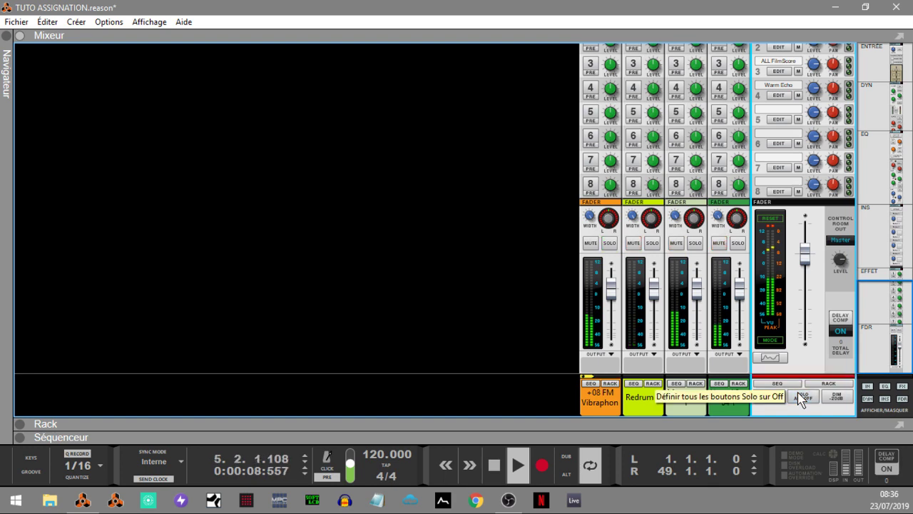
pyautogui.press('space')
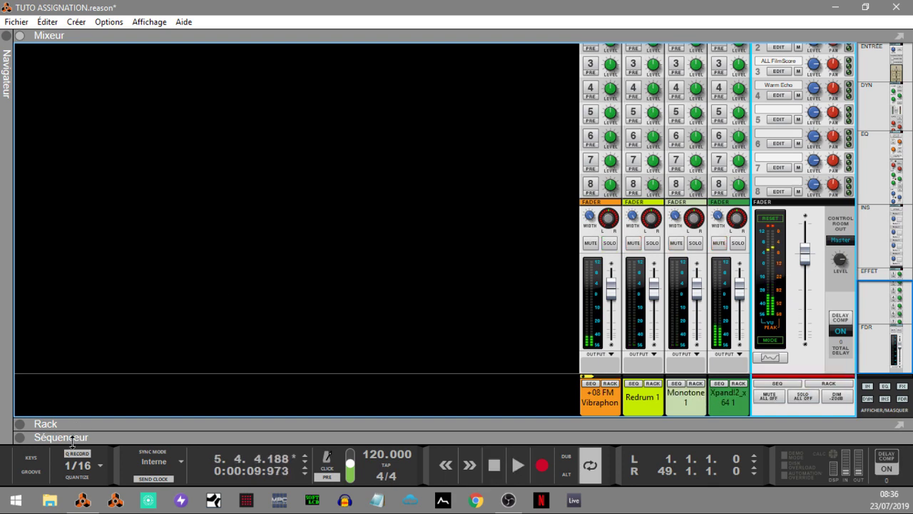
pyautogui.click(29, 422)
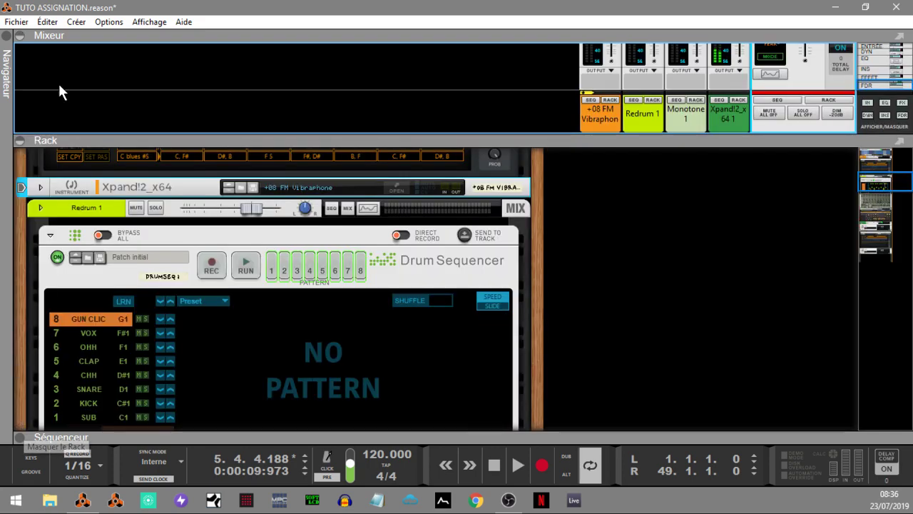
pyautogui.click(19, 37)
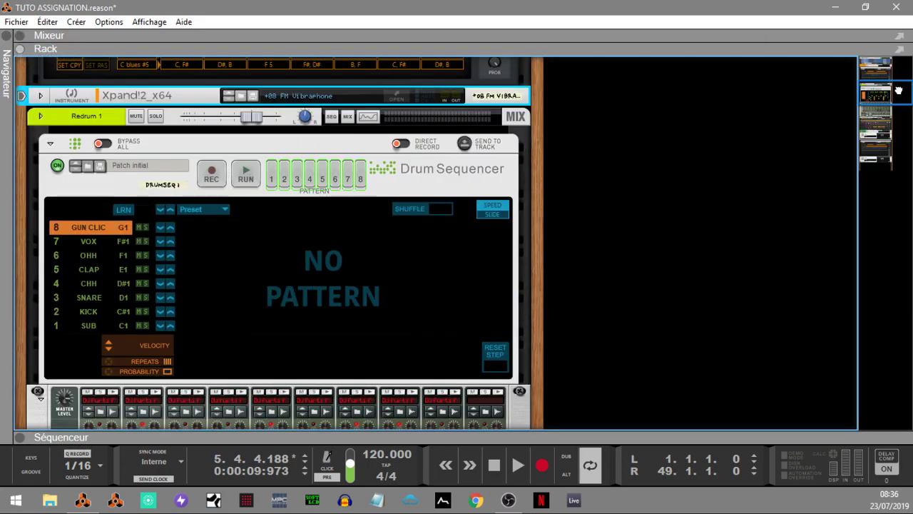
pyautogui.moveTo(902, 88); pyautogui.dragTo(898, 127)
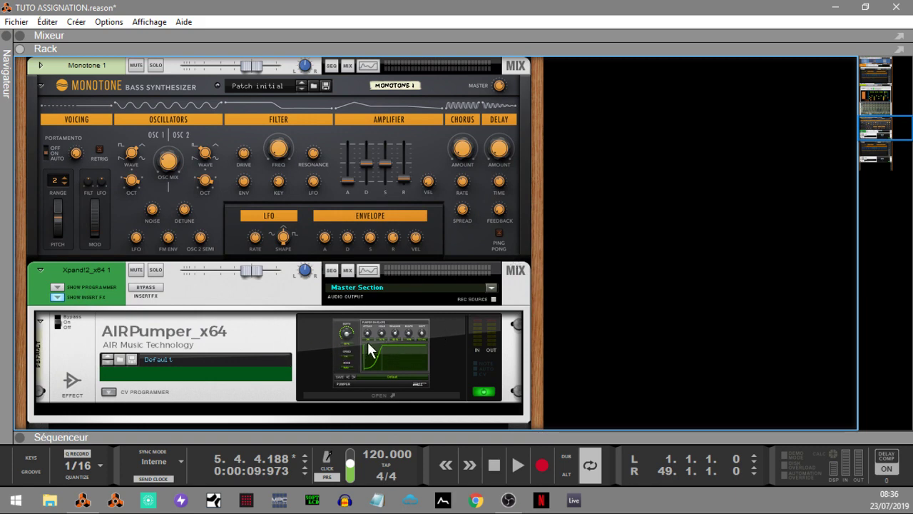
pyautogui.click(253, 343)
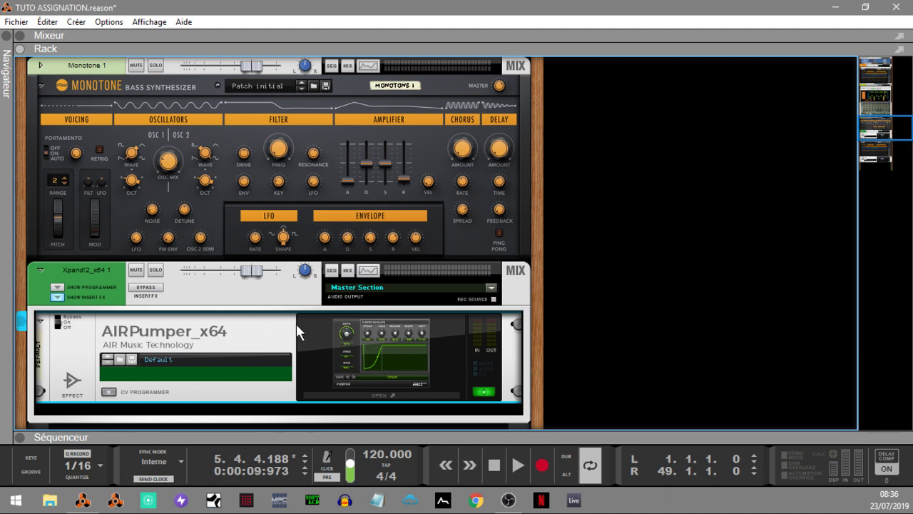
# Step: Solo the Xpand!2_x64 1 channel and listen to it briefly from the song start
pyautogui.click(157, 270)
pyautogui.press('KP_0')
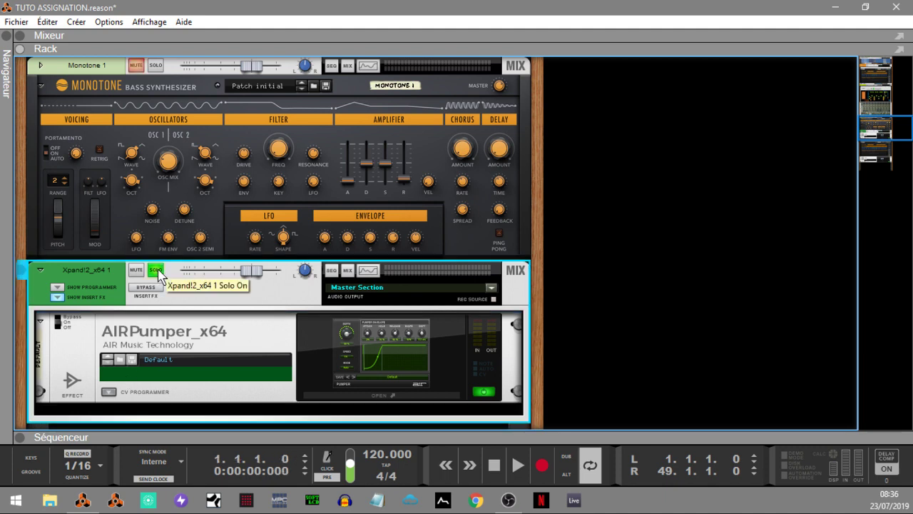
pyautogui.press('space')
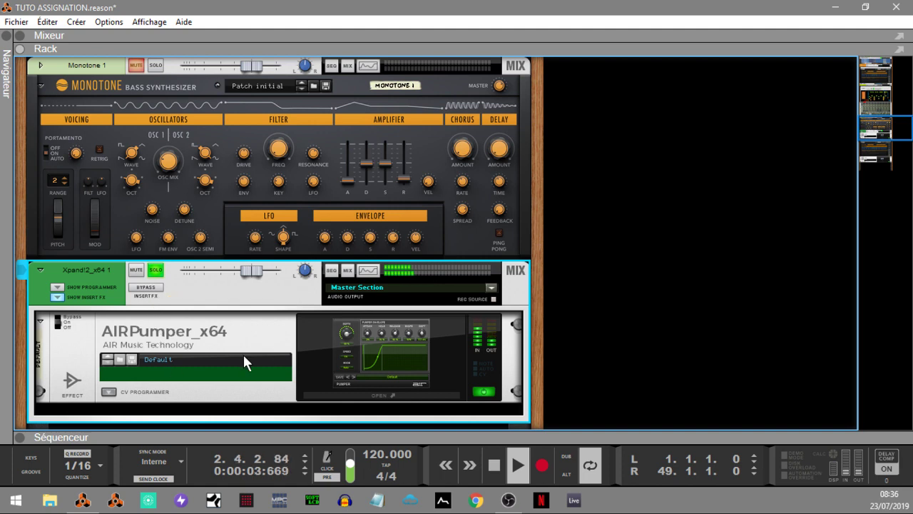
pyautogui.press('space')
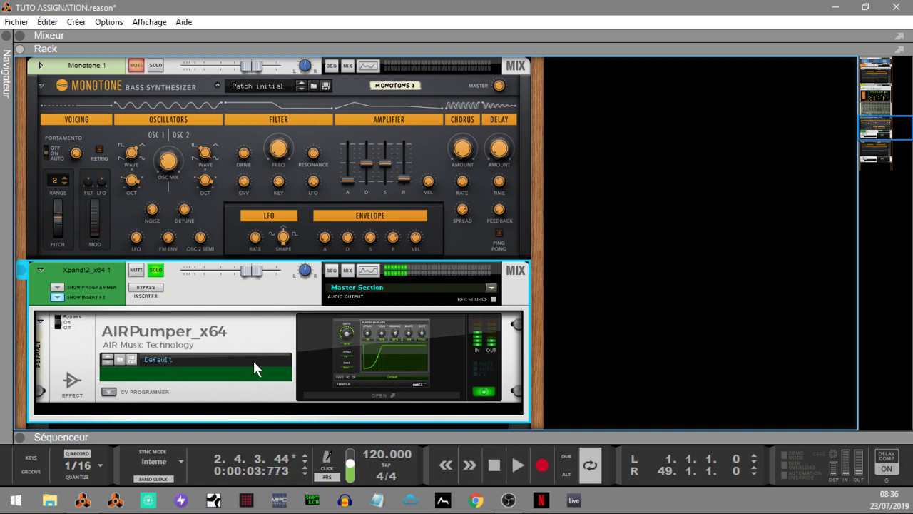
# Step: Compare the Xpand!2_x64 1 channel's sound from the song start with its insert effects bypassed and with them active again
pyautogui.click(150, 289)
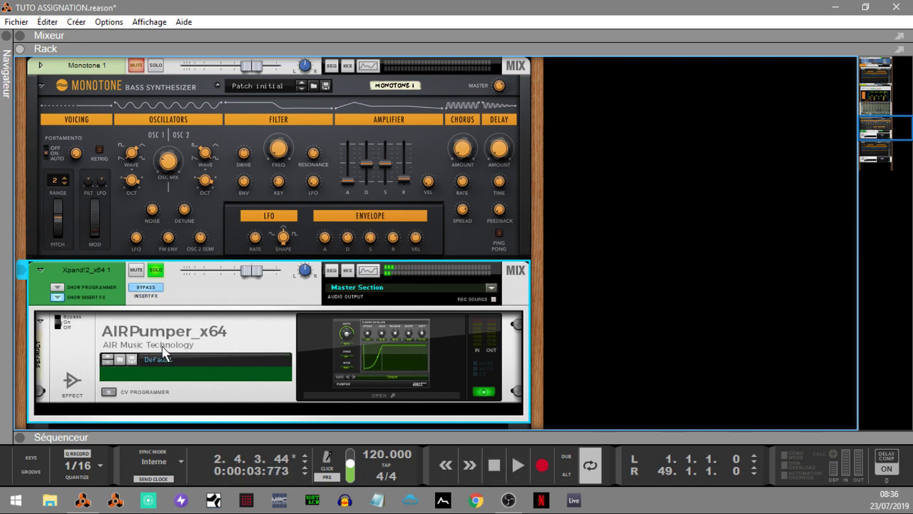
pyautogui.press('KP_0')
pyautogui.press('space')
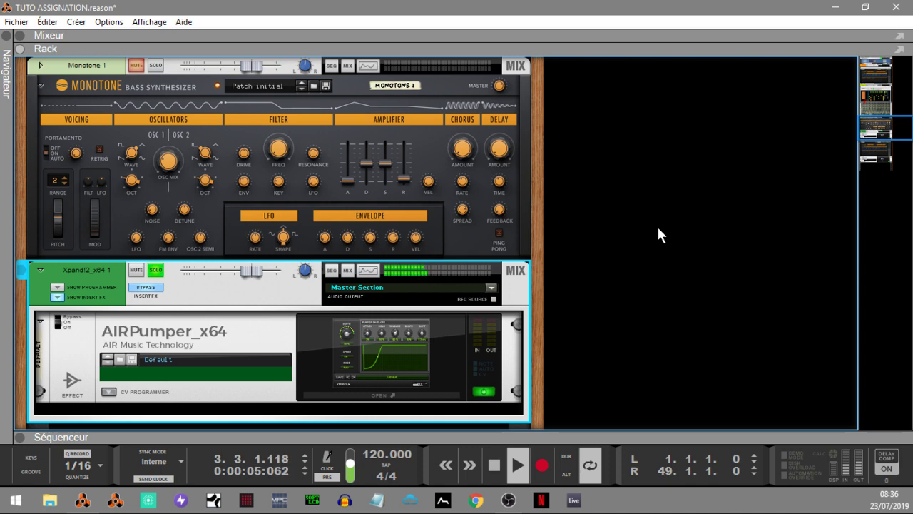
pyautogui.press('space')
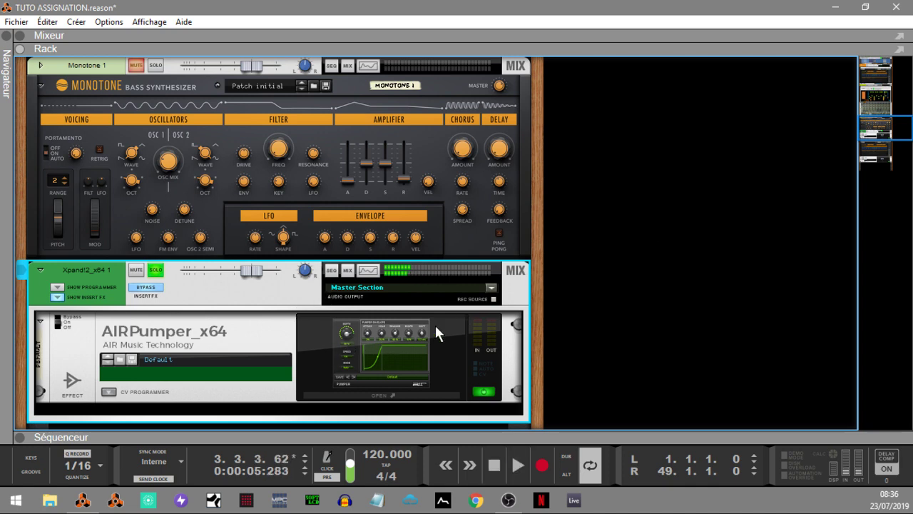
pyautogui.click(148, 287)
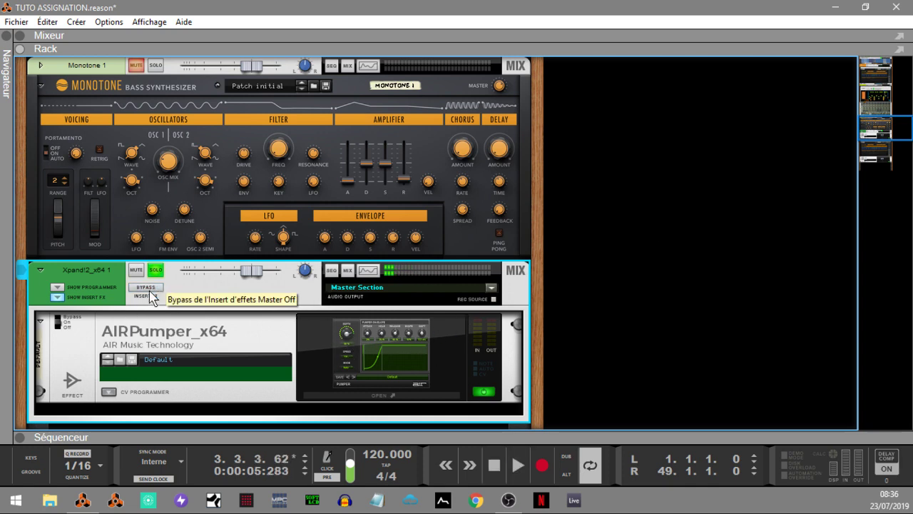
pyautogui.press('Home')
pyautogui.press('space')
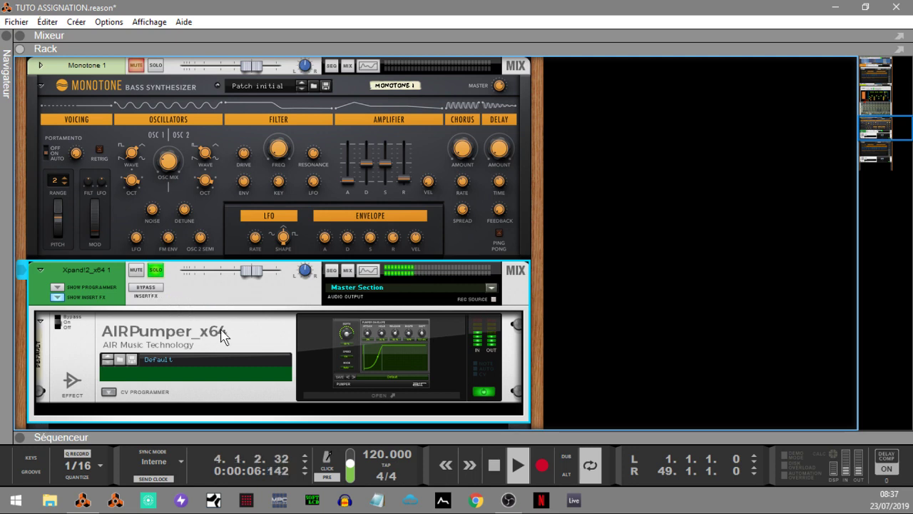
pyautogui.press('space')
# Step: Open the AIRPumper_x64 effect window, reload its Default preset, and set Mode to By MIDI
pyautogui.doubleClick(373, 371)
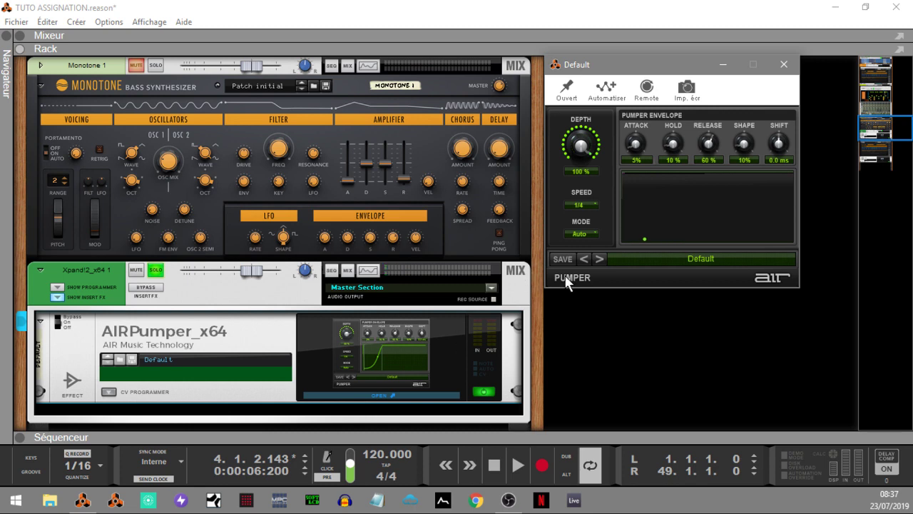
pyautogui.click(599, 258)
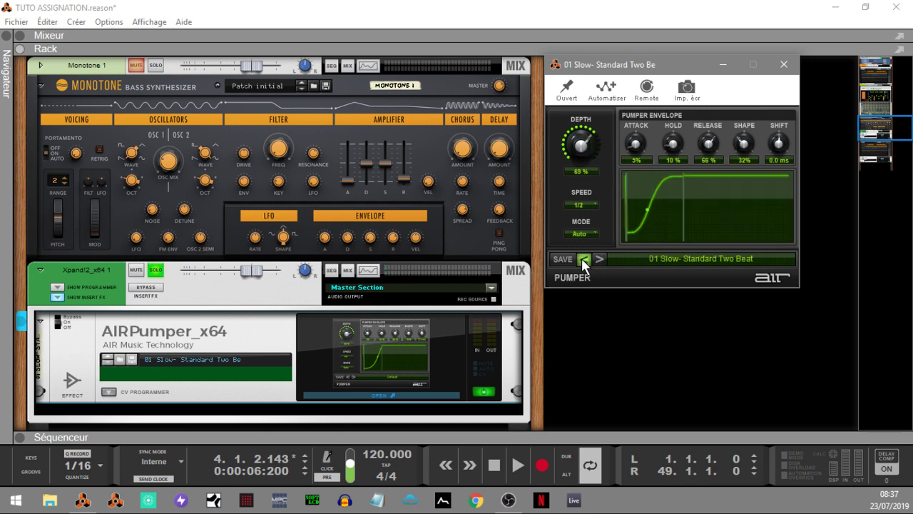
pyautogui.click(583, 258)
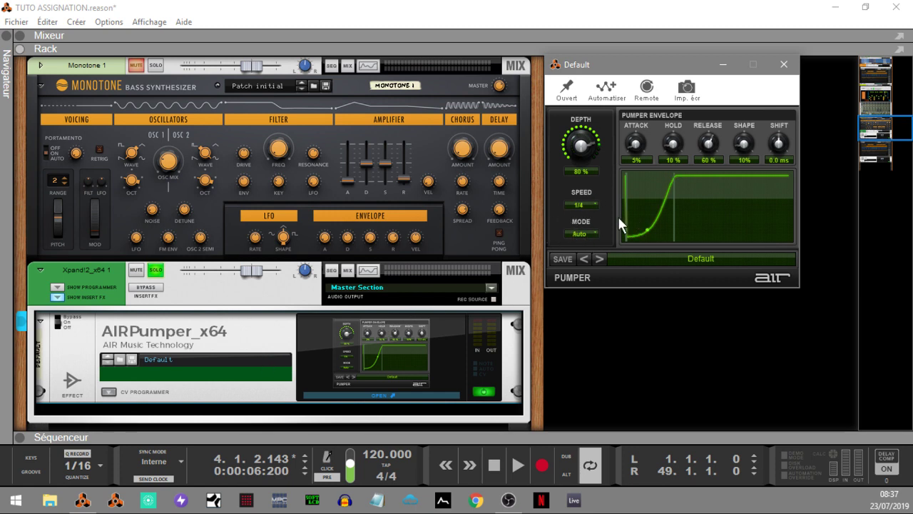
pyautogui.click(595, 231)
pyautogui.click(583, 244)
# Step: Create a sequencer track for the AIRPumper_x64 effect
pyautogui.rightClick(255, 344)
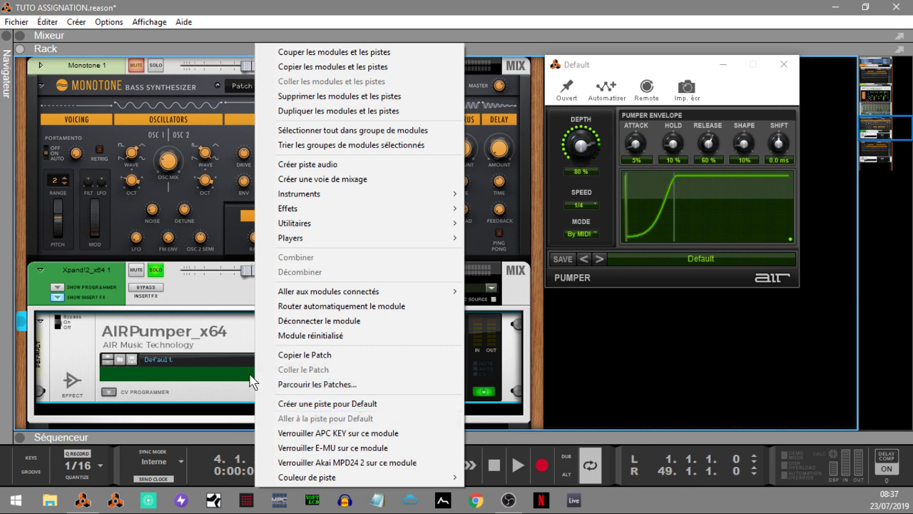
pyautogui.click(208, 343)
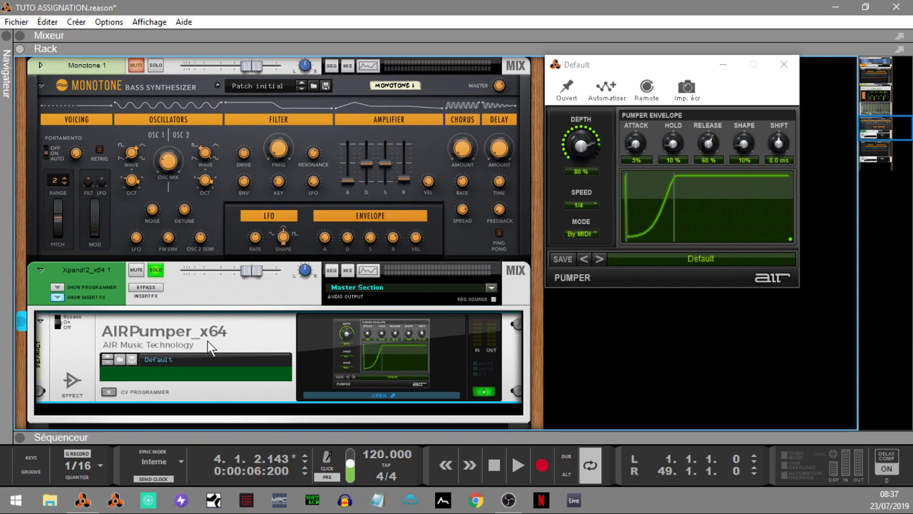
pyautogui.rightClick(208, 342)
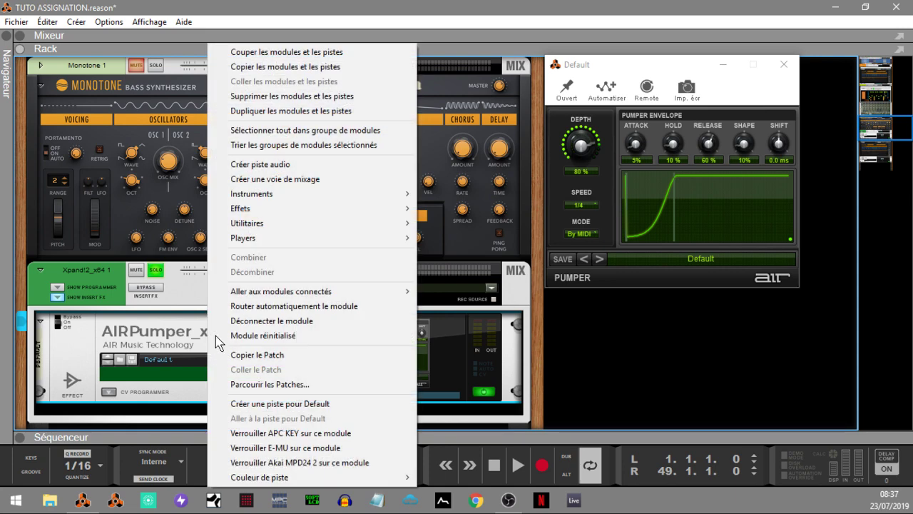
pyautogui.click(269, 404)
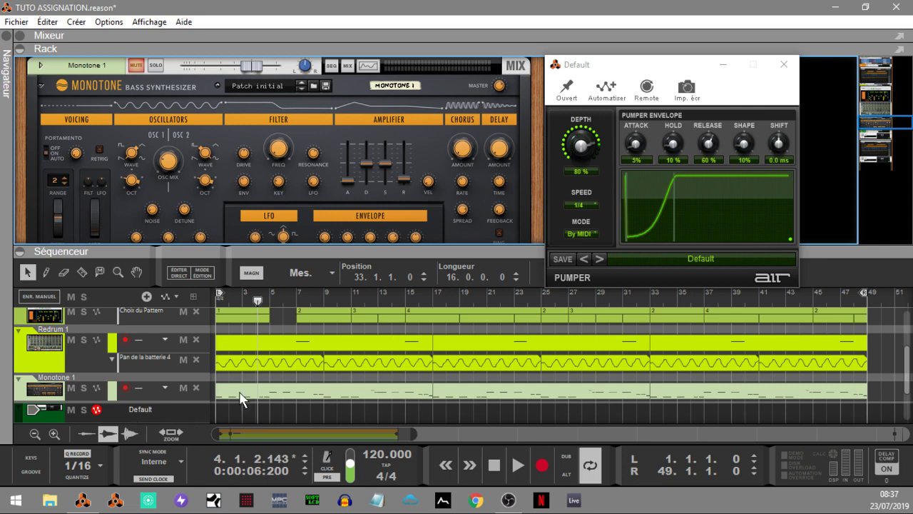
# Step: Delete the AIRPumper_x64 effect's Default track from the sequencer
pyautogui.moveTo(896, 127); pyautogui.dragTo(894, 132)
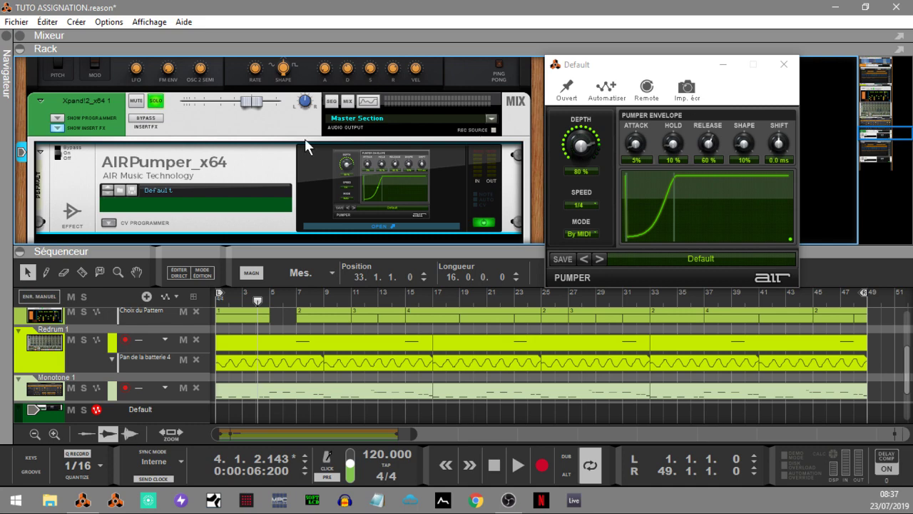
pyautogui.rightClick(271, 169)
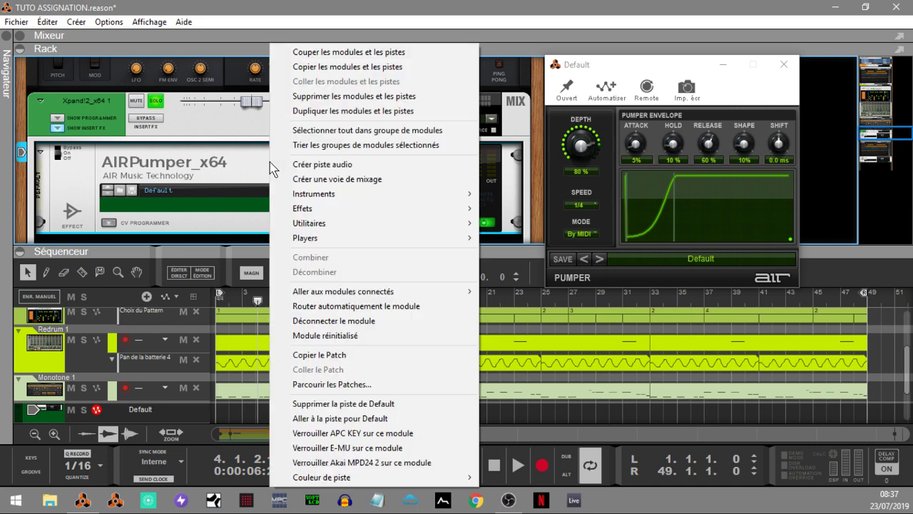
pyautogui.click(384, 403)
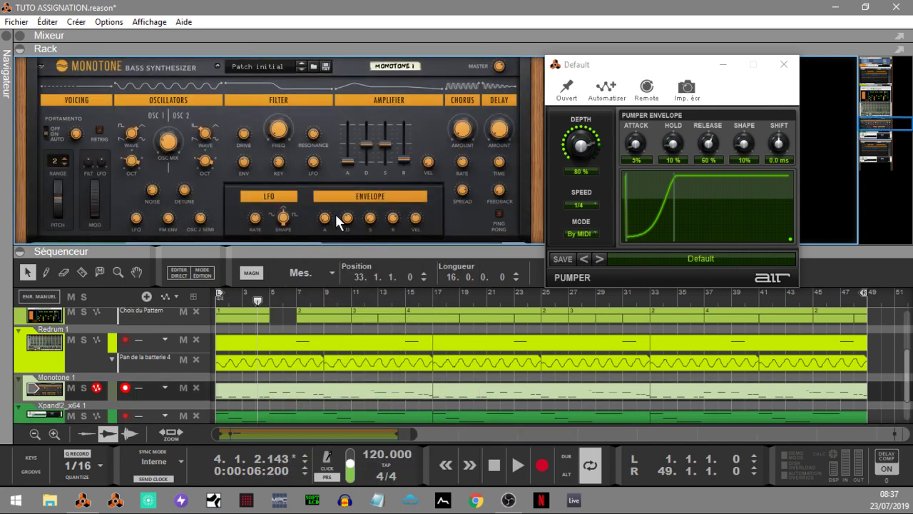
pyautogui.moveTo(890, 121); pyautogui.dragTo(884, 161)
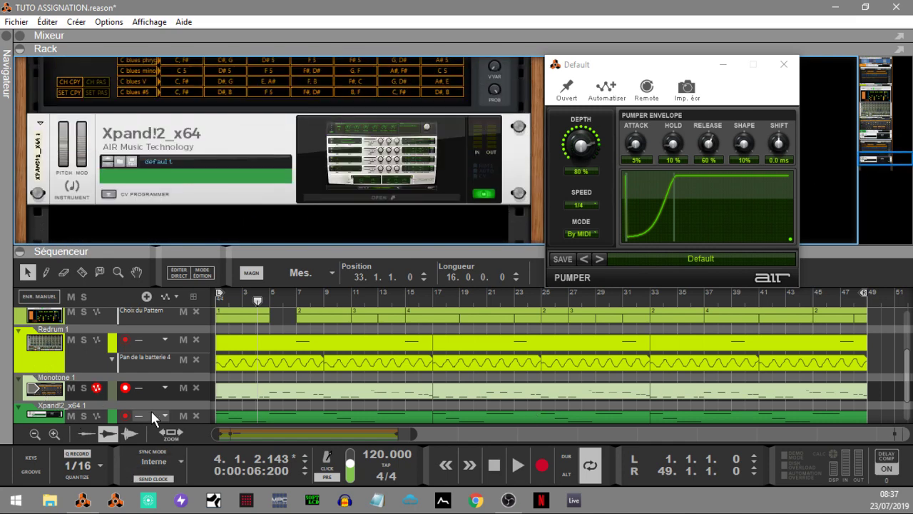
# Step: Listen to the Xpand!2_x64 1 track from the song start and check its instrument window and the AIRPumper_x64 effect
pyautogui.click(50, 417)
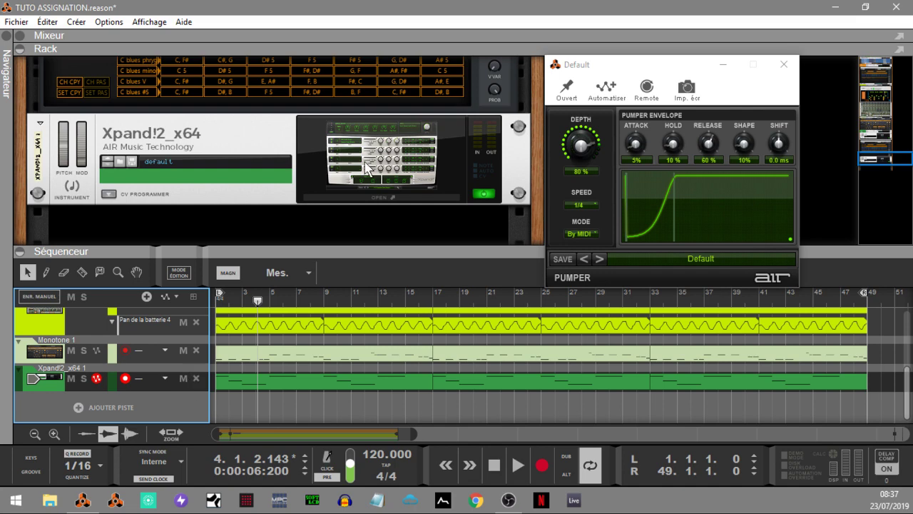
pyautogui.press('KP_0')
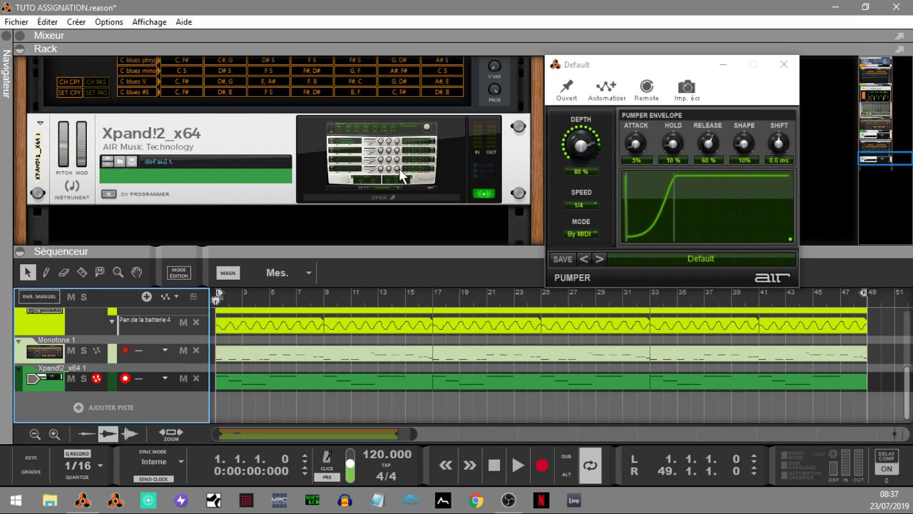
pyautogui.press('space')
pyautogui.click(402, 176)
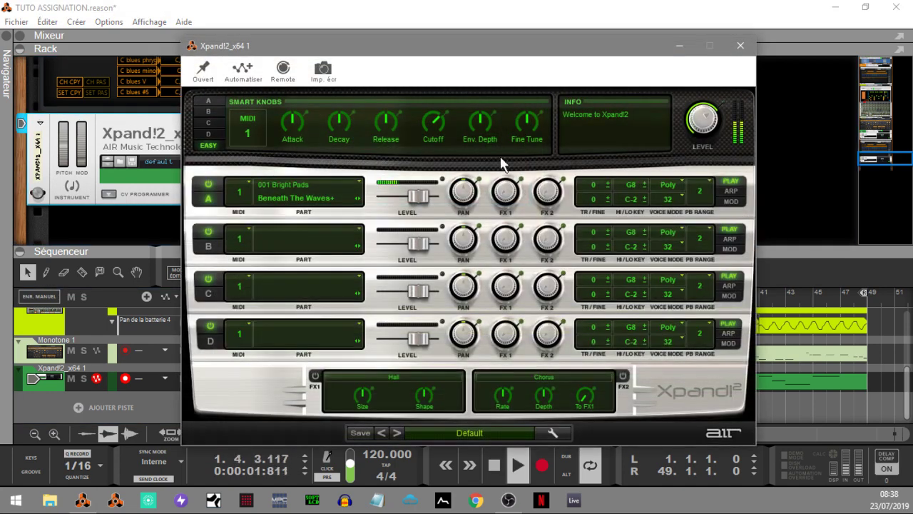
pyautogui.click(741, 43)
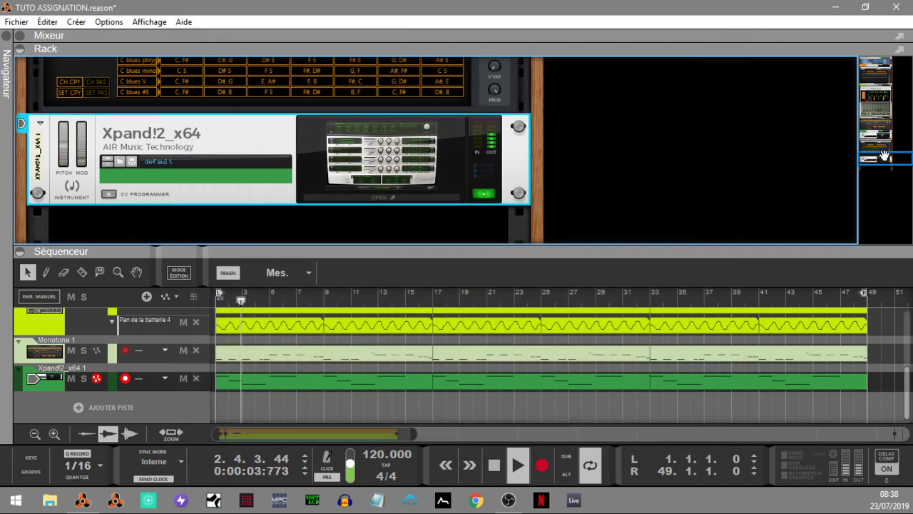
pyautogui.moveTo(875, 159); pyautogui.dragTo(874, 135)
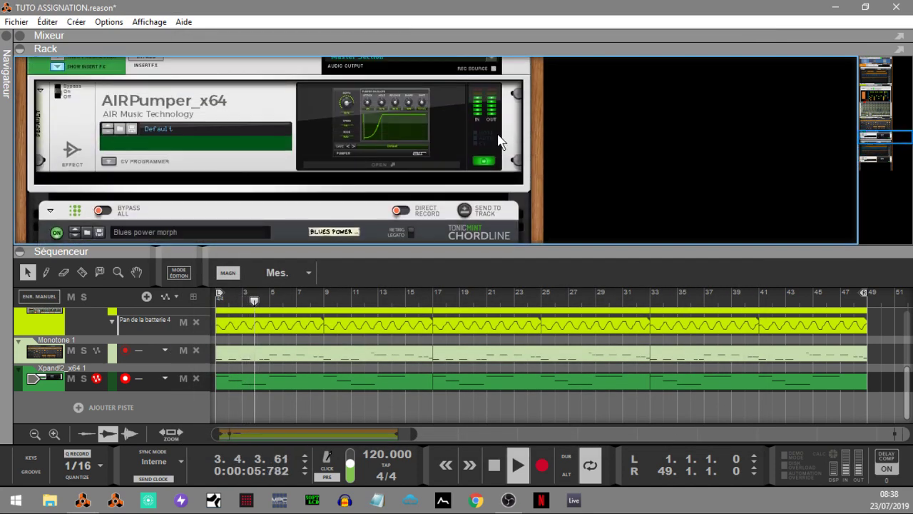
pyautogui.click(263, 116)
pyautogui.press('space')
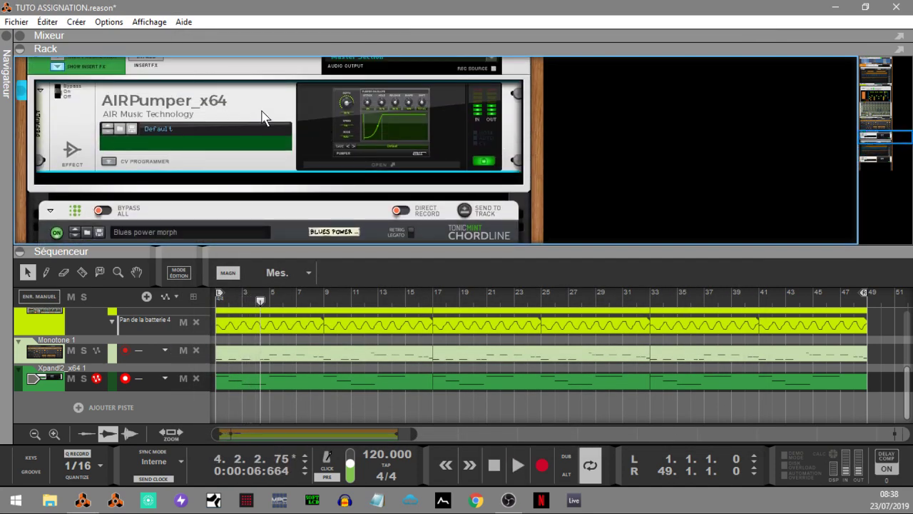
# Step: Open the AIRPumper_x64 effect window, create a sequencer track for the effect, and add a note lane to that track
pyautogui.rightClick(262, 116)
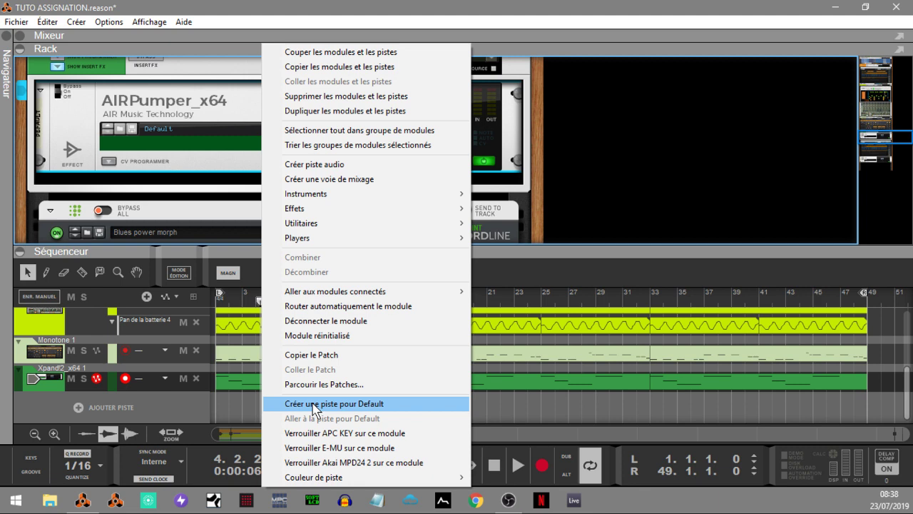
pyautogui.click(202, 162)
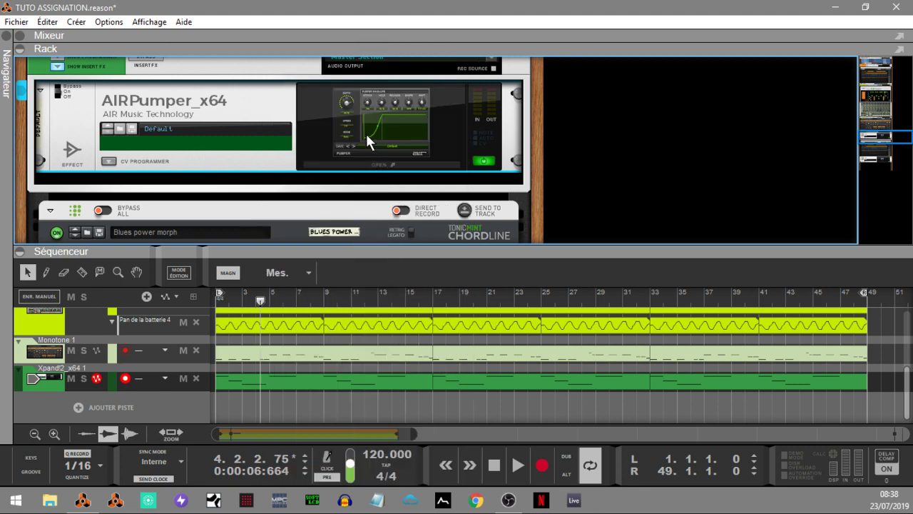
pyautogui.click(367, 154)
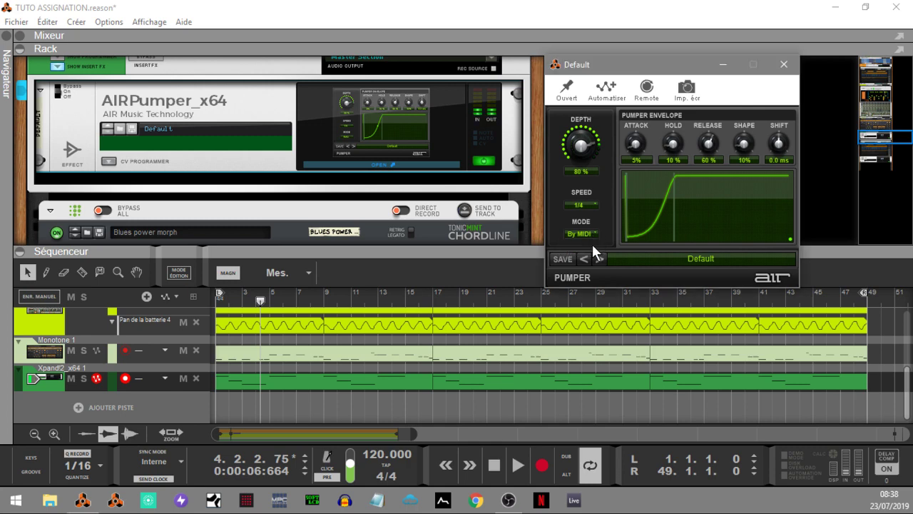
pyautogui.rightClick(414, 135)
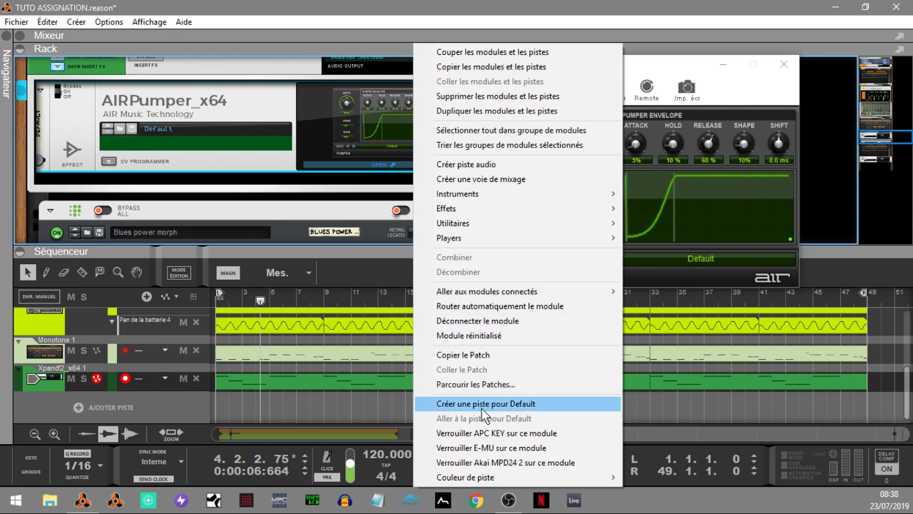
pyautogui.click(481, 403)
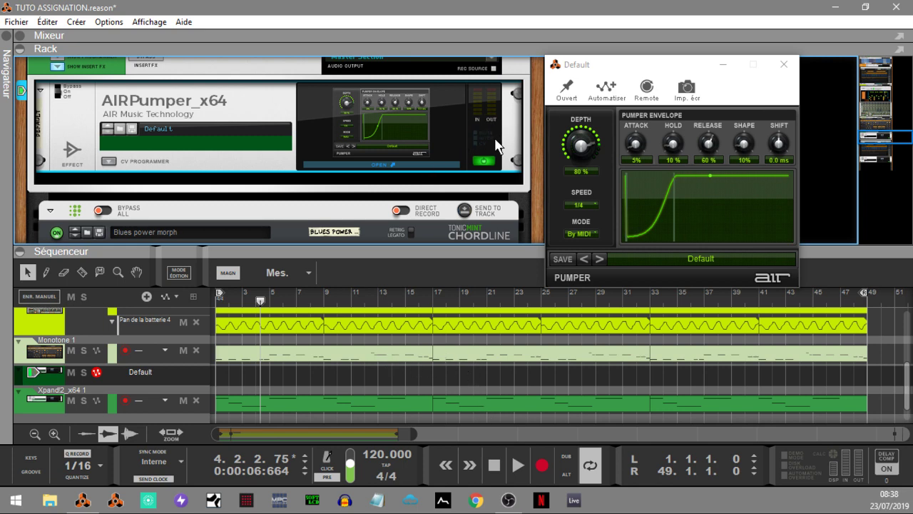
pyautogui.rightClick(178, 378)
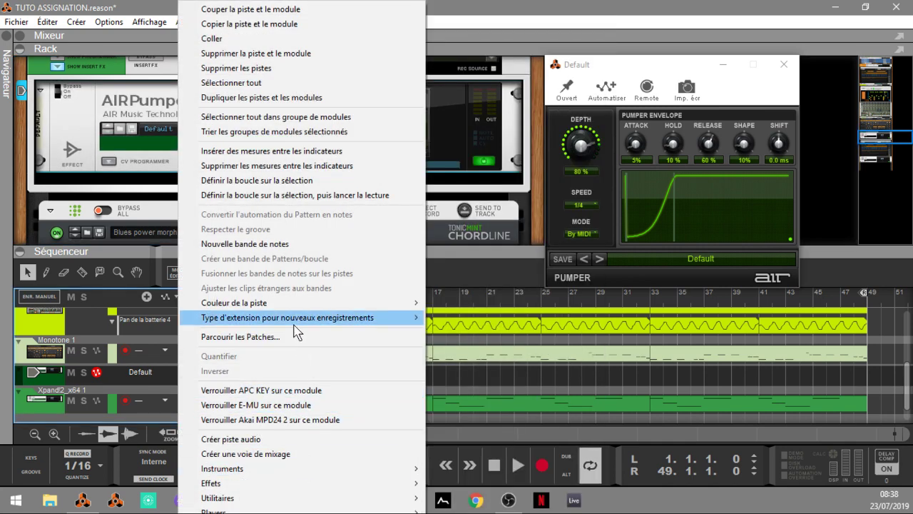
pyautogui.click(273, 246)
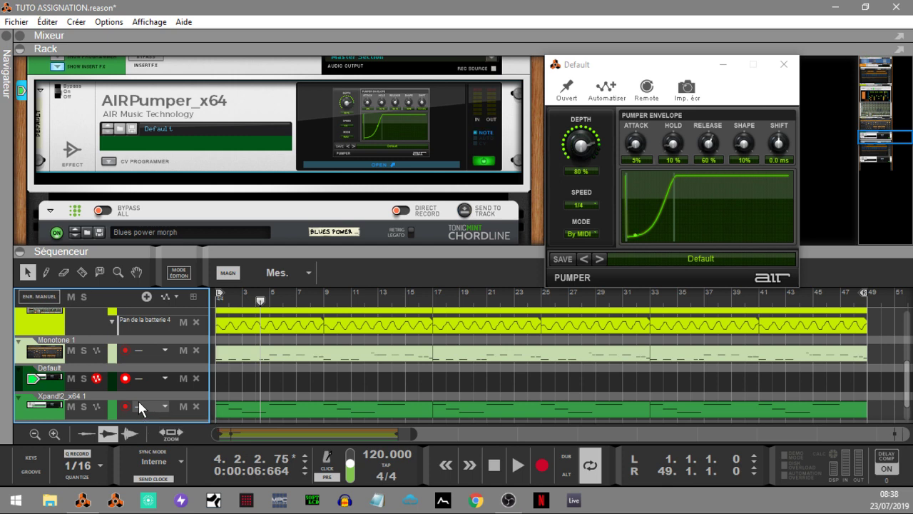
# Step: Play the song from the start to hear the AIRPumper_x64 effect in By MIDI mode, and stop around bar 9
pyautogui.press('Home')
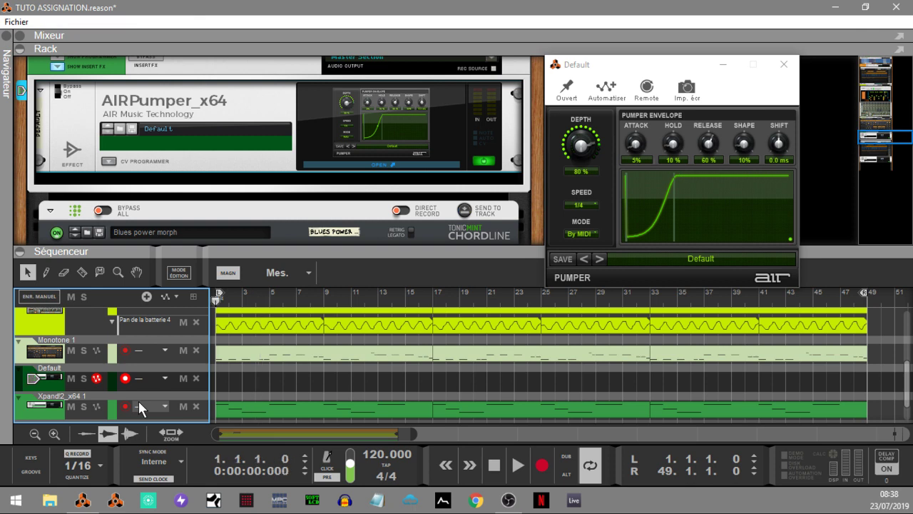
pyautogui.press('space')
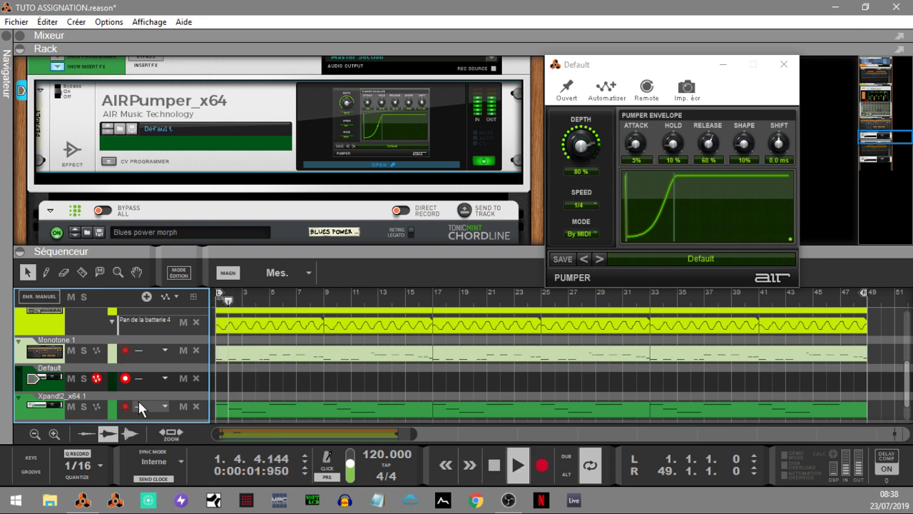
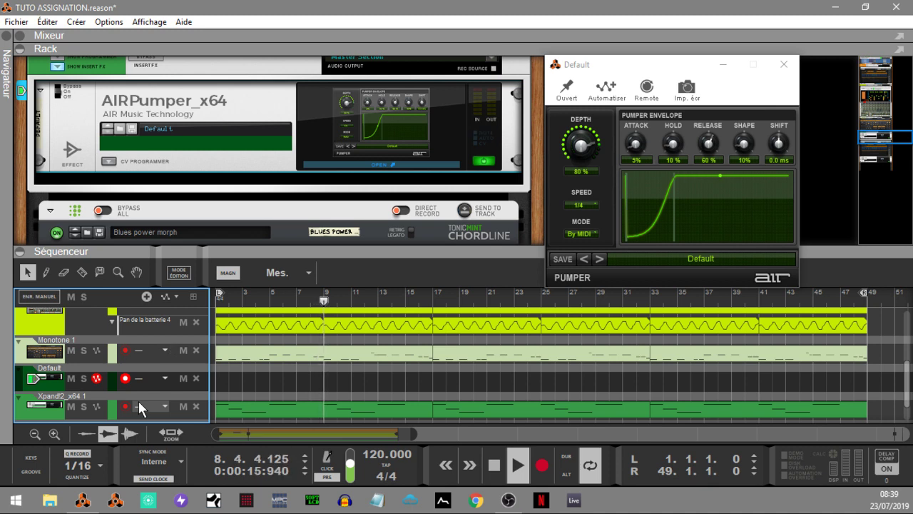
pyautogui.press('space')
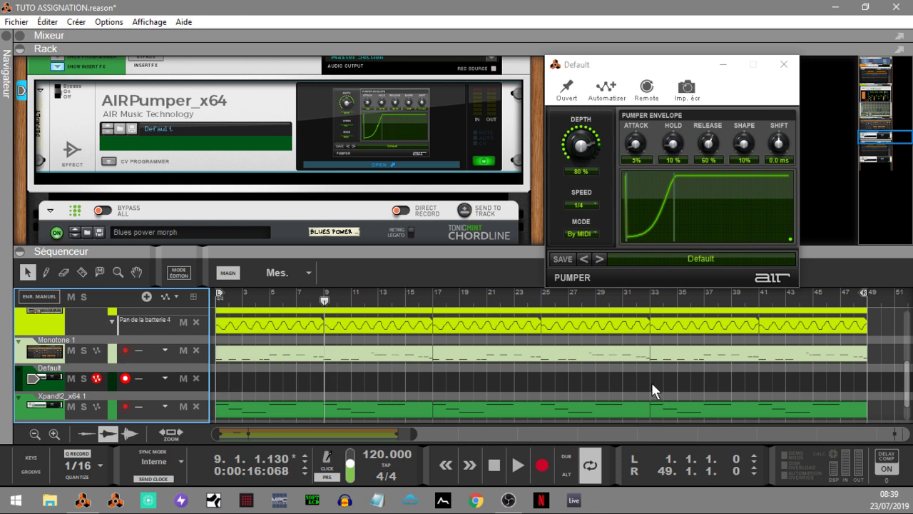
# Step: Create an empty note clip on the AIRPumper_x64 effect's Default track, starting at bar 1 and 48 bars long
pyautogui.doubleClick(268, 382)
pyautogui.moveTo(265, 381); pyautogui.dragTo(866, 398)
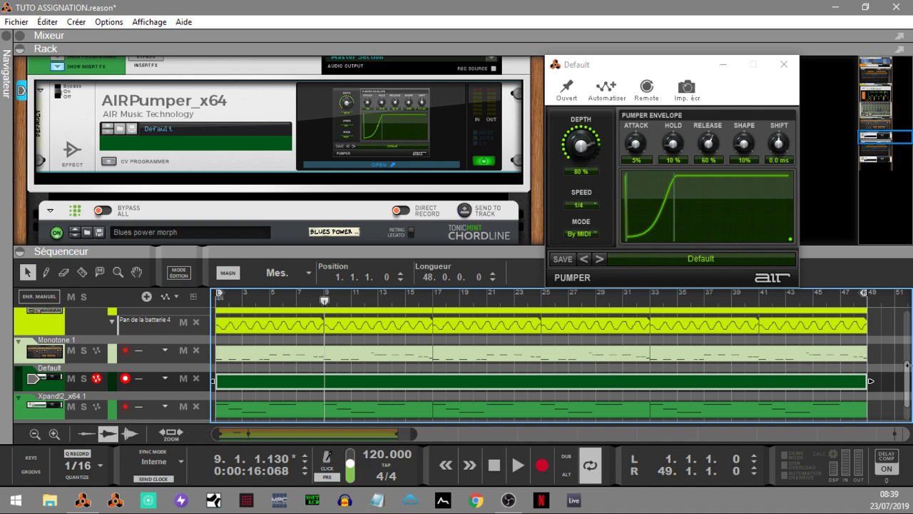
pyautogui.moveTo(908, 374); pyautogui.dragTo(891, 320)
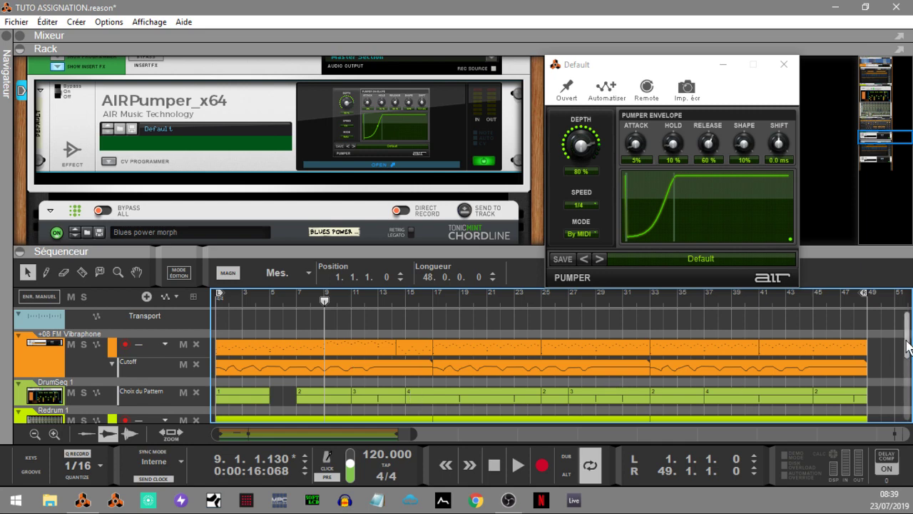
pyautogui.scroll(-5, 906, 369)
pyautogui.moveTo(909, 389); pyautogui.dragTo(907, 401)
# Step: Collapse the sequencer and examine the gate jacks on the back of the Redrum drum module
pyautogui.press('Tab')
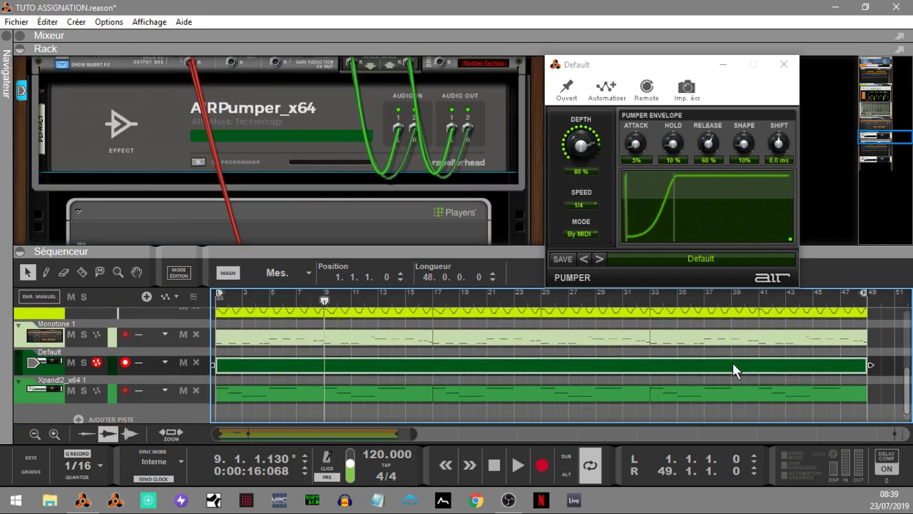
pyautogui.click(24, 255)
pyautogui.click(892, 132)
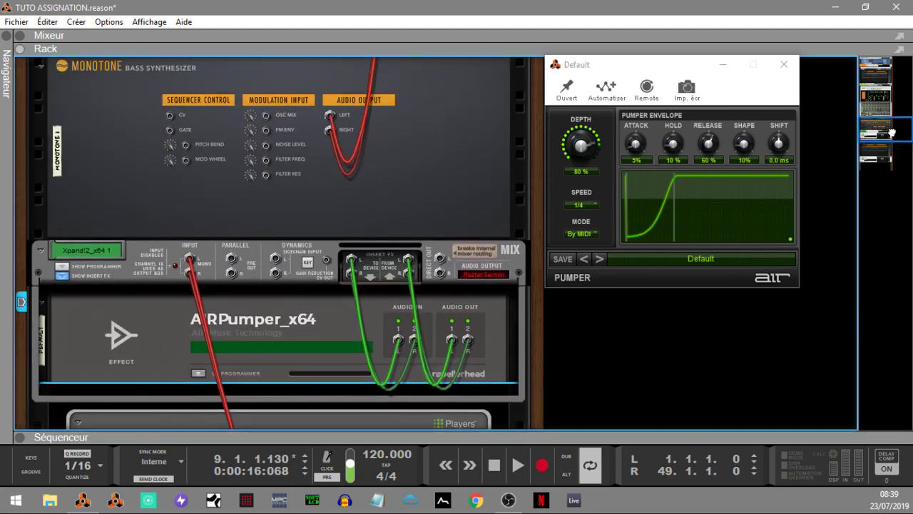
pyautogui.moveTo(891, 133); pyautogui.dragTo(905, 110)
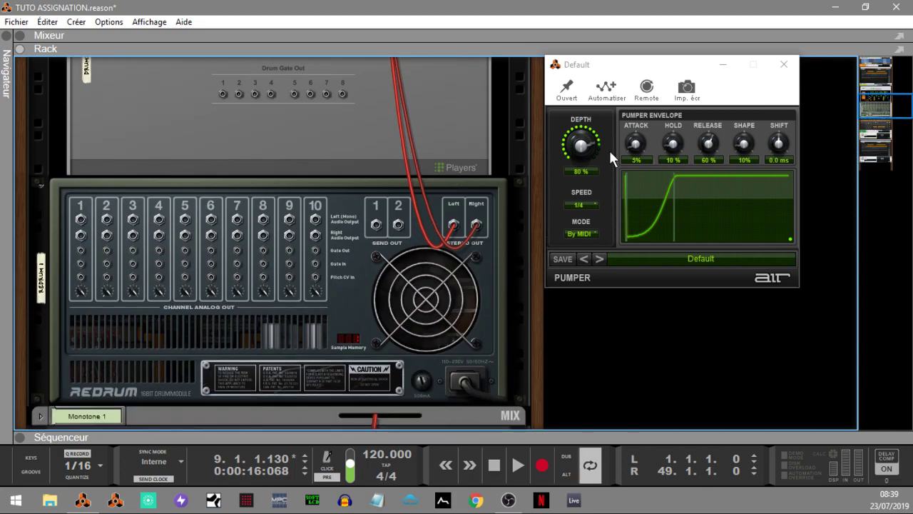
pyautogui.click(80, 264)
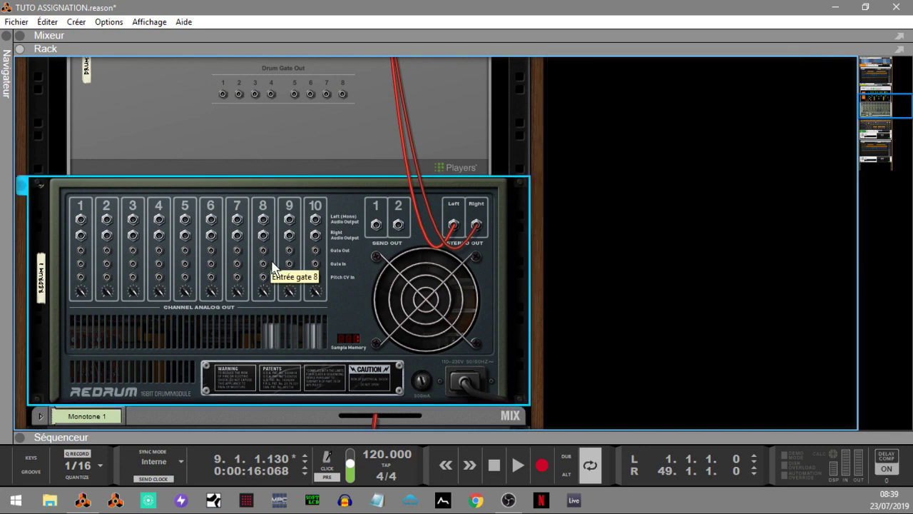
pyautogui.press('Tab')
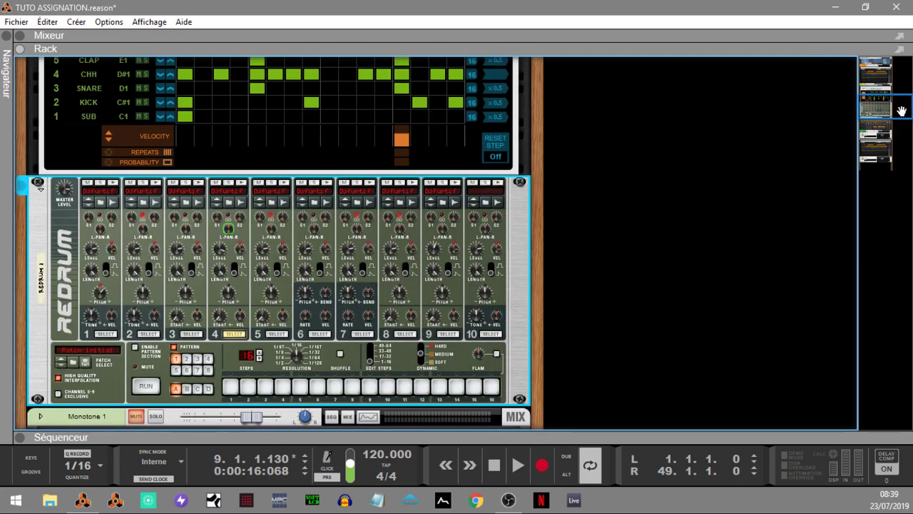
# Step: Show the AIRPumper_x64 effect's CV Programmer and assign the Trigger parameter to CV 1
pyautogui.moveTo(902, 111); pyautogui.dragTo(902, 142)
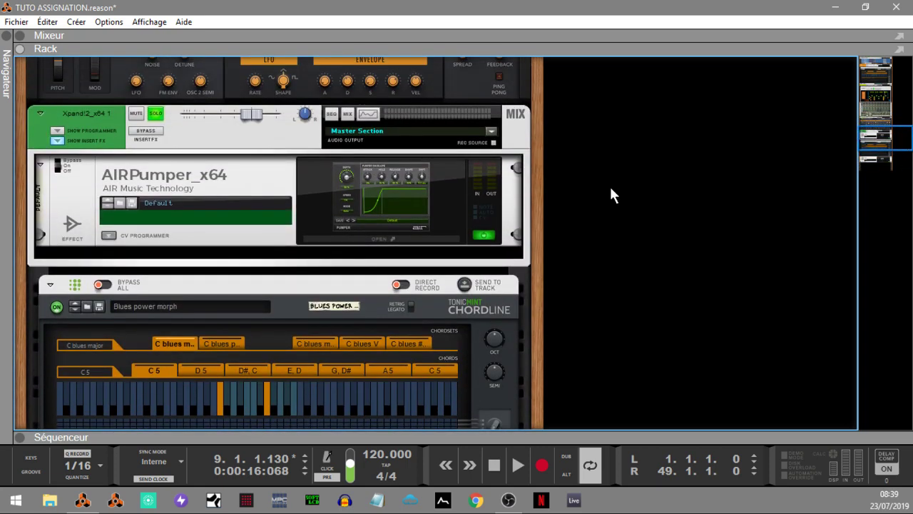
pyautogui.click(108, 236)
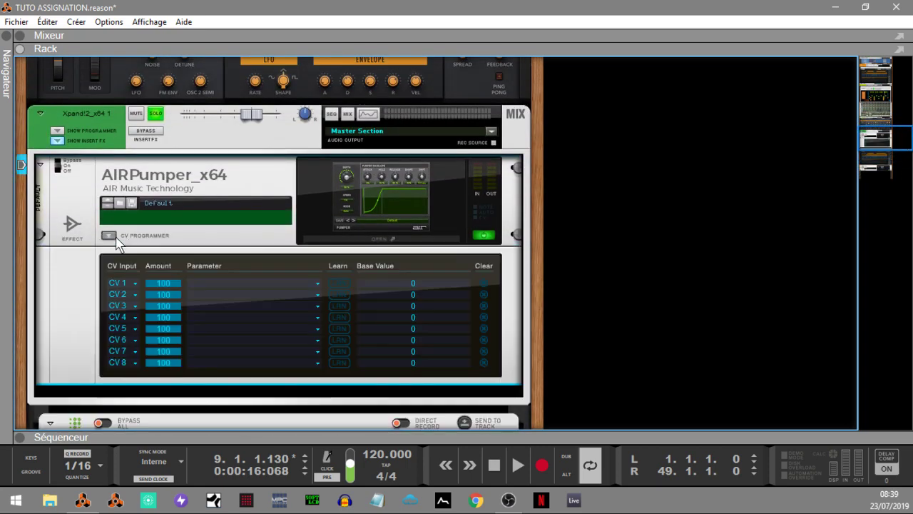
pyautogui.click(195, 293)
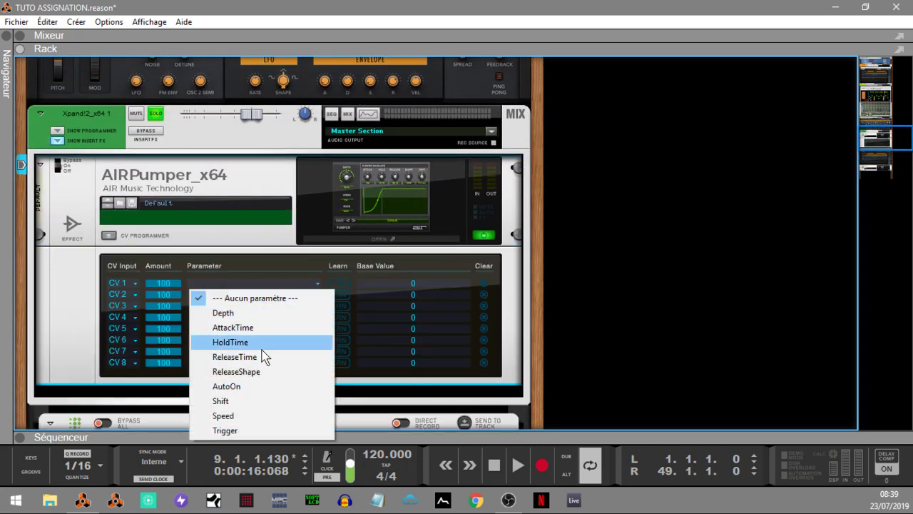
pyautogui.click(247, 430)
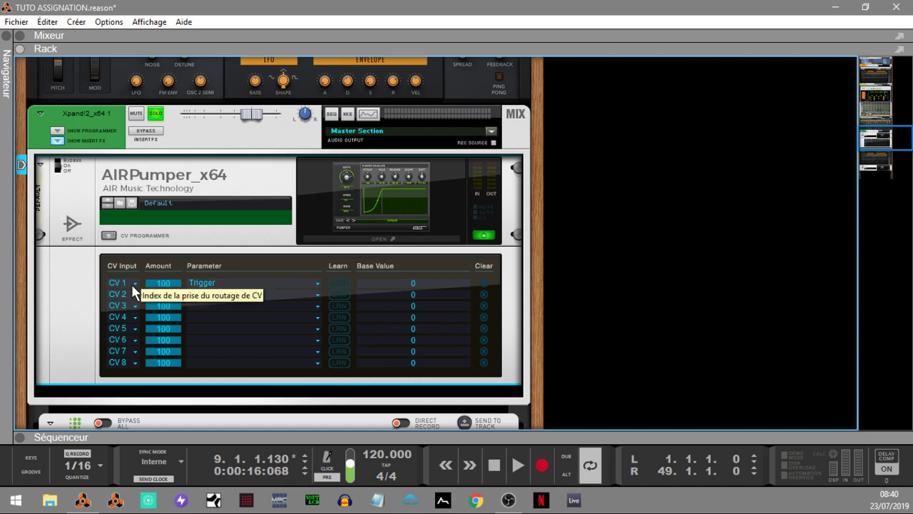
pyautogui.press('Tab')
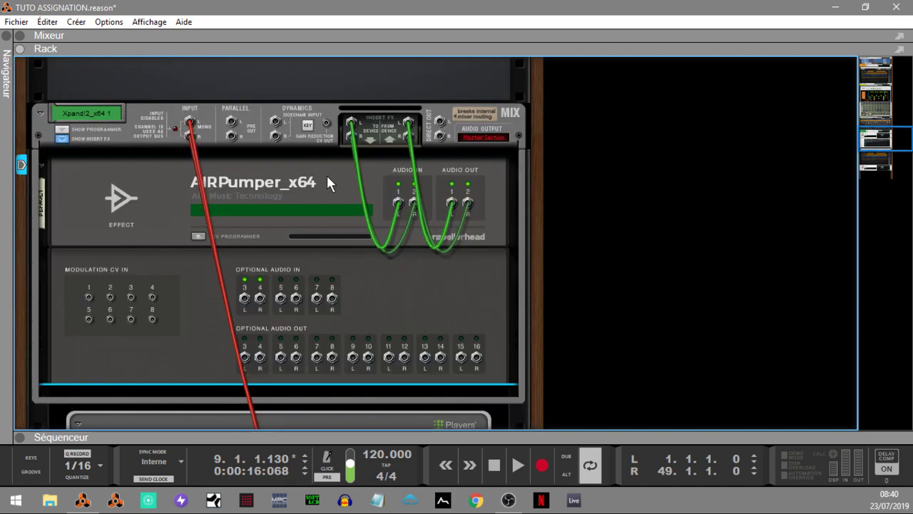
pyautogui.scroll(1, 371, 200)
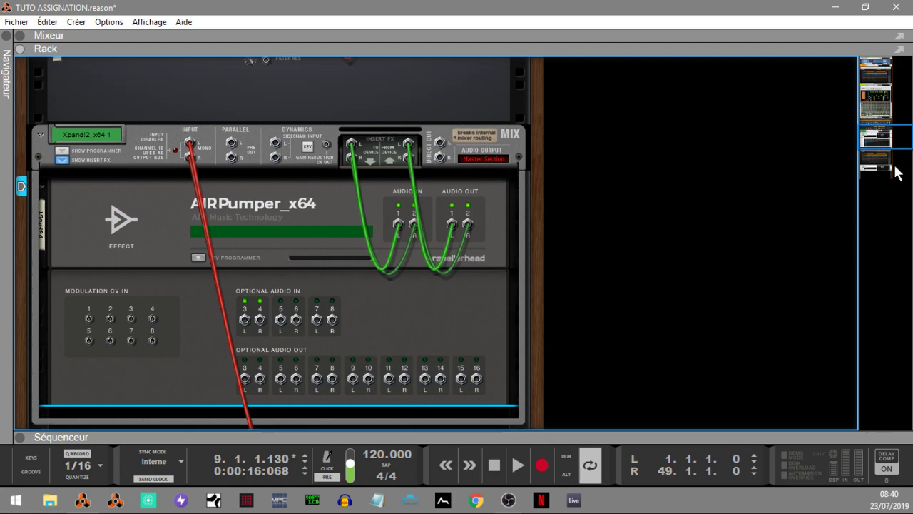
pyautogui.scroll(5, 327, 157)
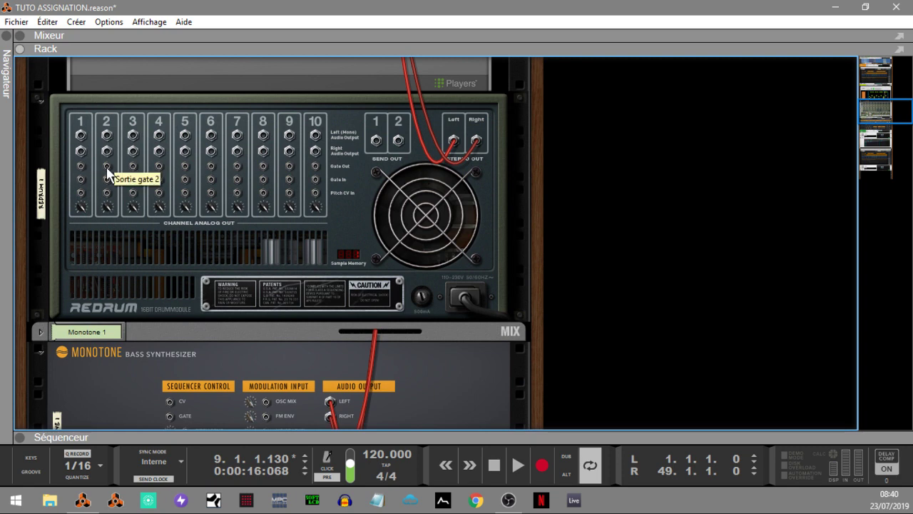
pyautogui.moveTo(107, 167); pyautogui.dragTo(90, 332)
pyautogui.press('Tab')
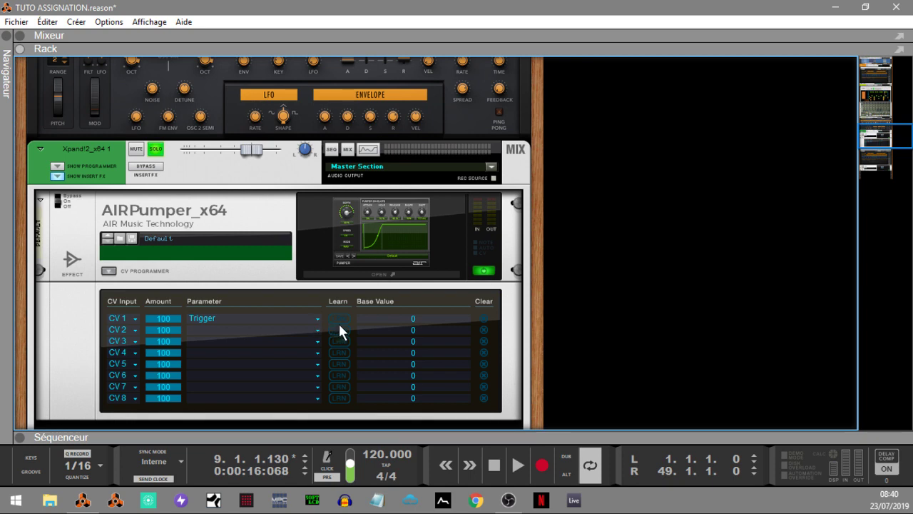
# Step: Play the song from the start, show the sequencer again, and turn off solo on the Xpand!2_x64 1 mix channel
pyautogui.press('space')
pyautogui.press('KP_Decimal')
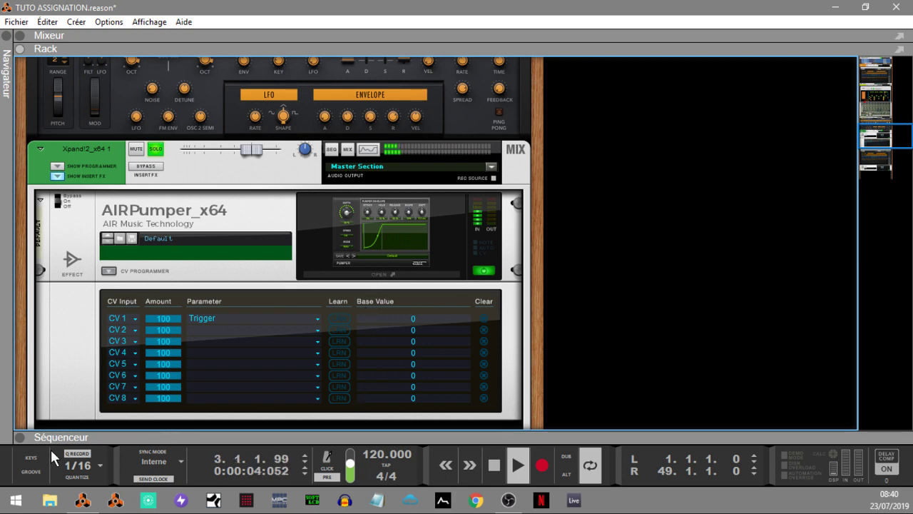
pyautogui.click(20, 437)
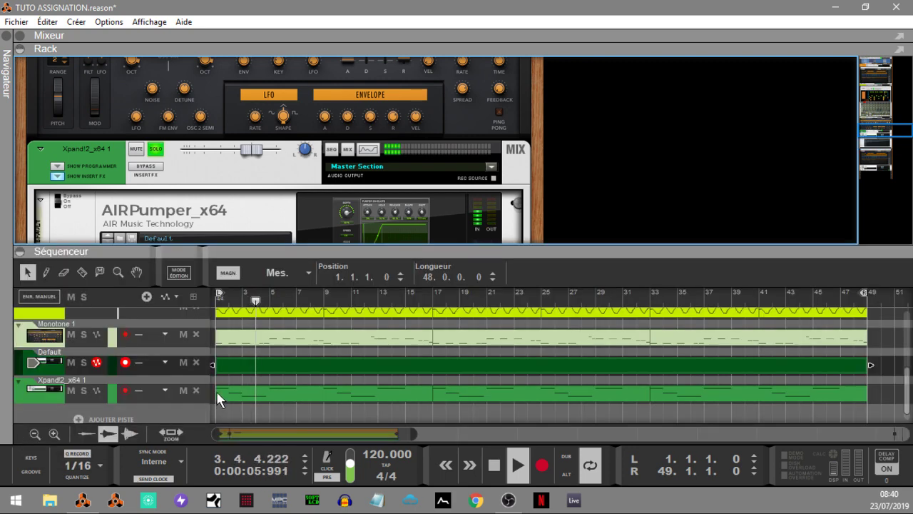
pyautogui.click(157, 150)
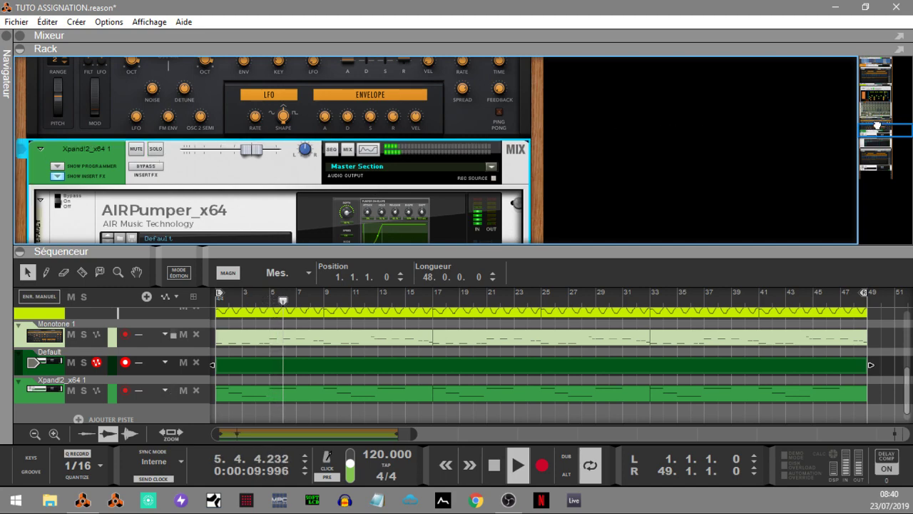
# Step: Examine AIRPumper_x64's CV 1 Trigger assignment and its Pumper plugin window, and stop playback
pyautogui.moveTo(877, 126)
pyautogui.mouseDown()
pyautogui.moveTo(872, 87)
pyautogui.moveTo(887, 138)
pyautogui.mouseUp()
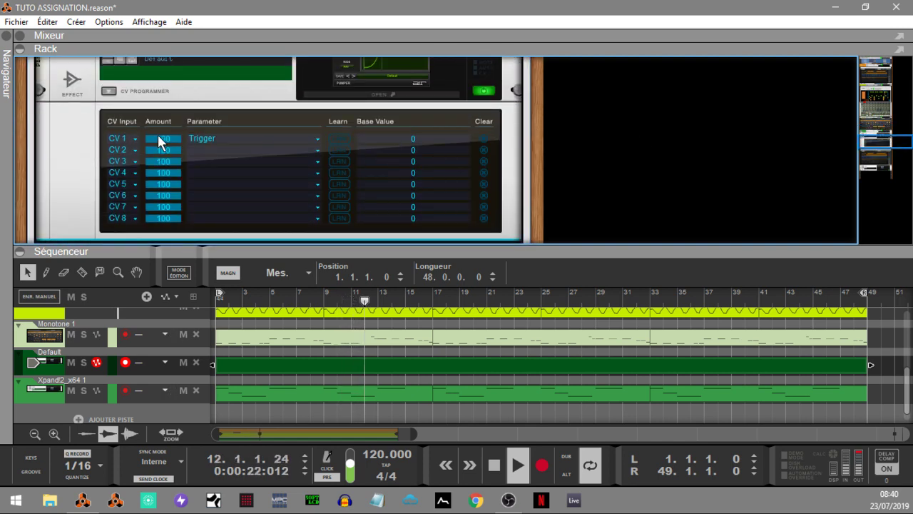
pyautogui.click(200, 139)
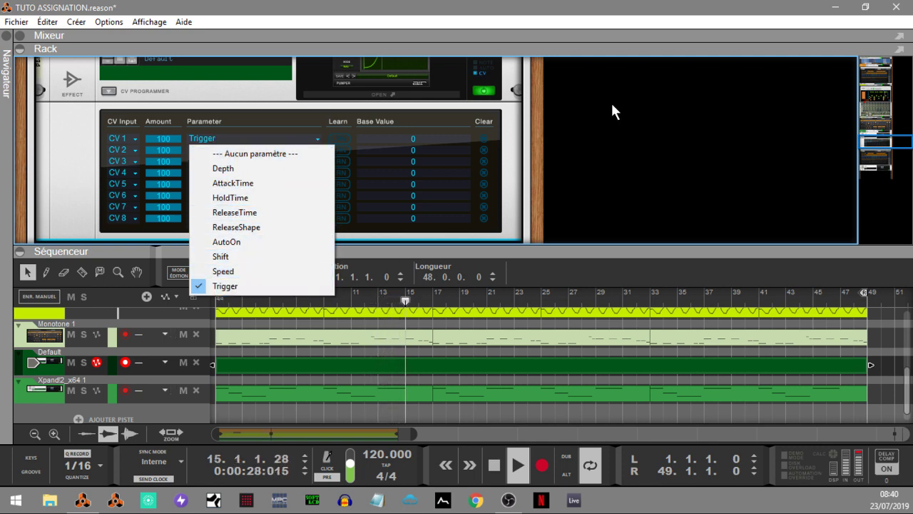
pyautogui.click(423, 98)
pyautogui.click(423, 98)
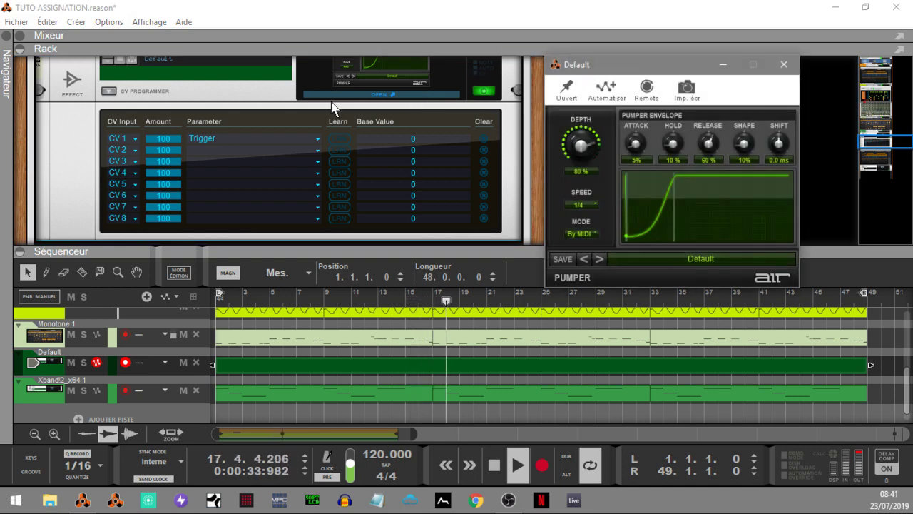
pyautogui.press('space')
pyautogui.click(281, 139)
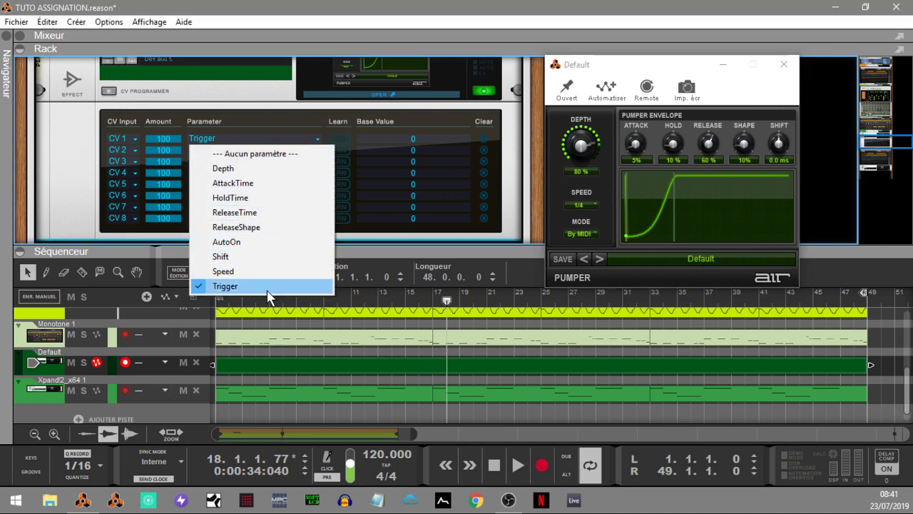
pyautogui.click(783, 64)
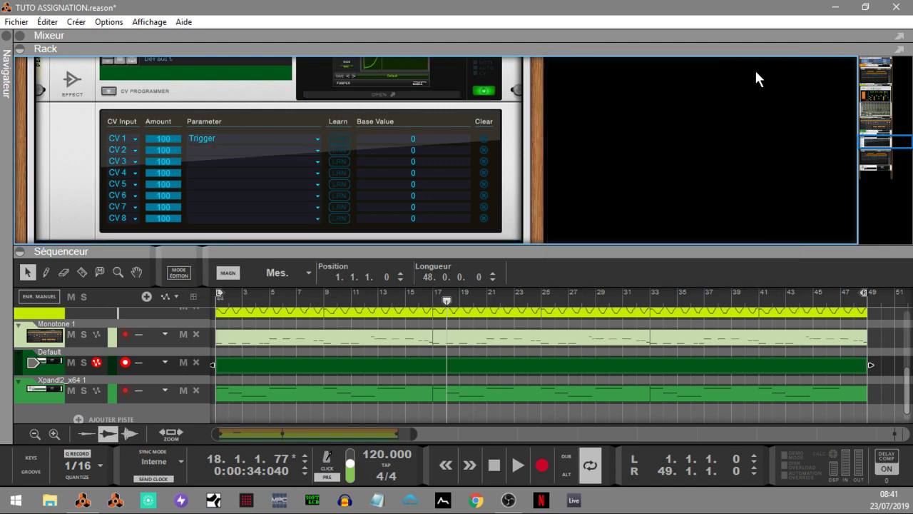
# Step: Collapse the sequencer and examine the Drum Sequencer's pattern 4 grid in the rack
pyautogui.moveTo(886, 139); pyautogui.dragTo(886, 95)
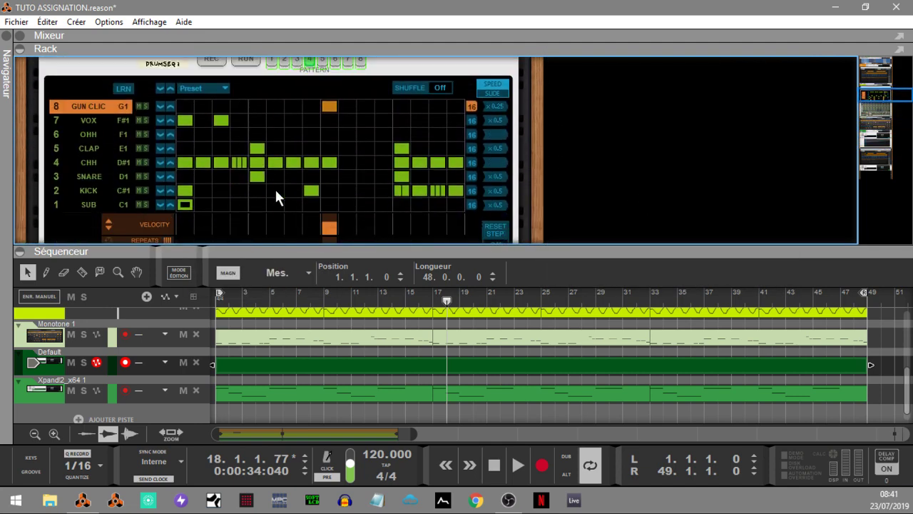
pyautogui.click(23, 253)
pyautogui.scroll(3, 420, 175)
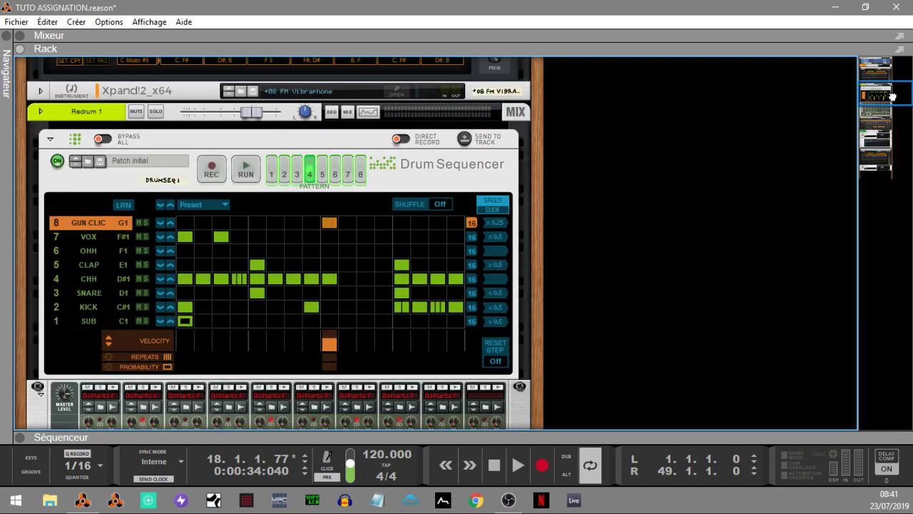
# Step: Clear the Trigger parameter from CV 1 on AIRPumper_x64 and hide its CV Programmer
pyautogui.click(465, 152)
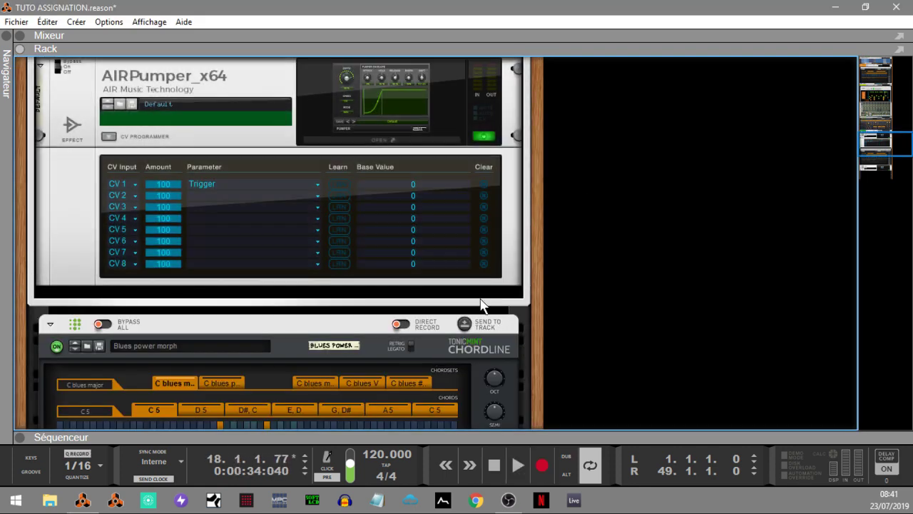
pyautogui.click(325, 178)
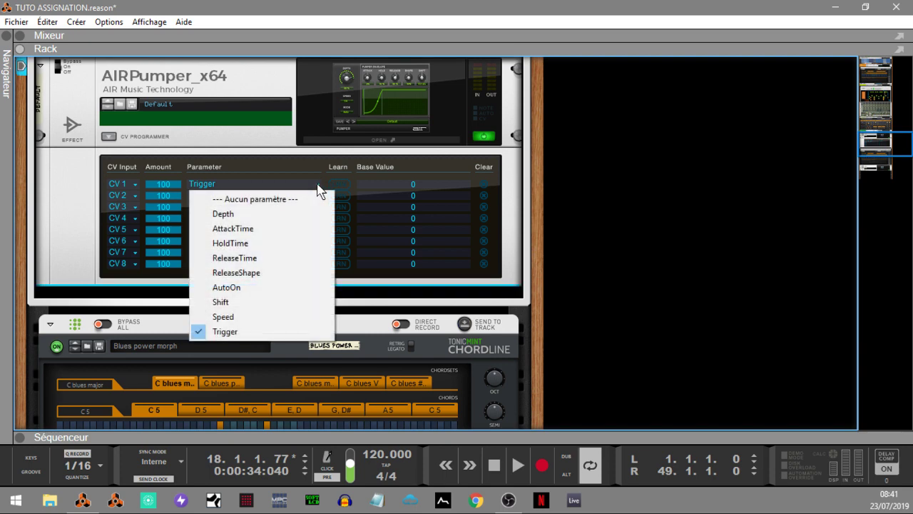
pyautogui.click(259, 198)
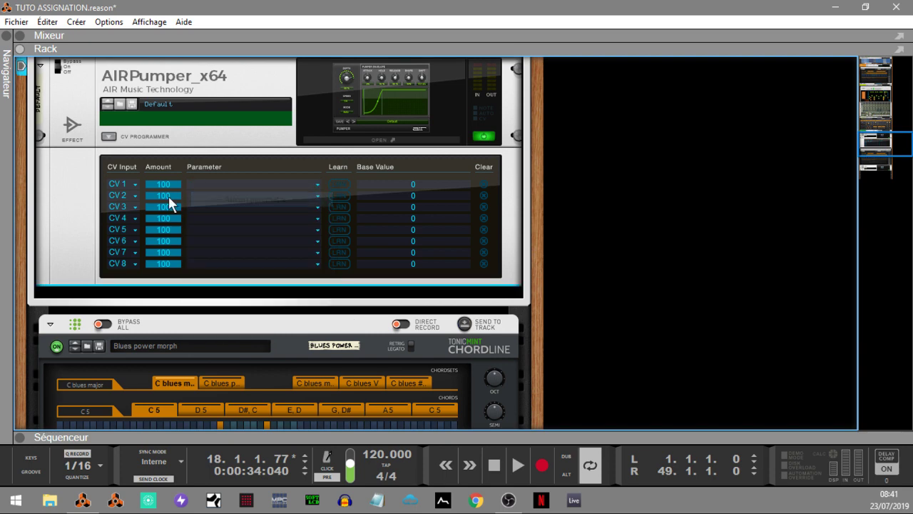
pyautogui.click(107, 137)
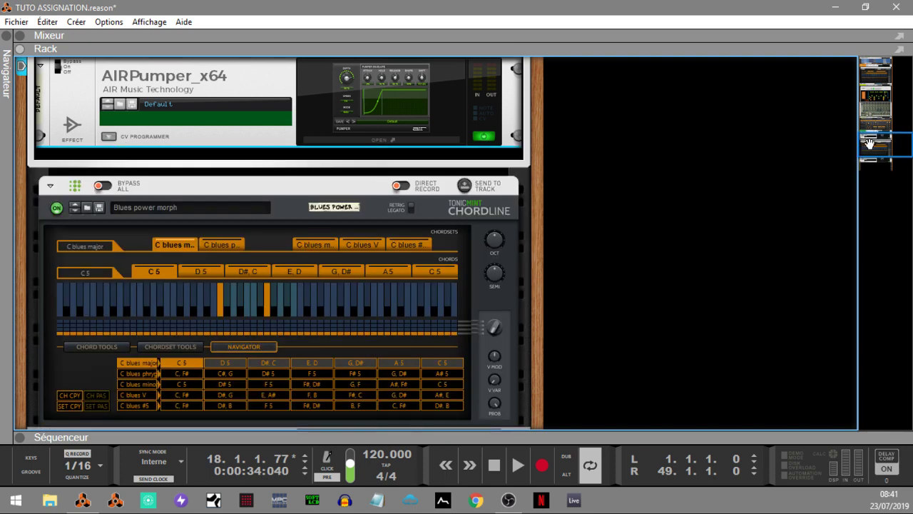
# Step: Show the sequencer at full height and solo the DrumSeq 1 track
pyautogui.moveTo(869, 143); pyautogui.dragTo(869, 148)
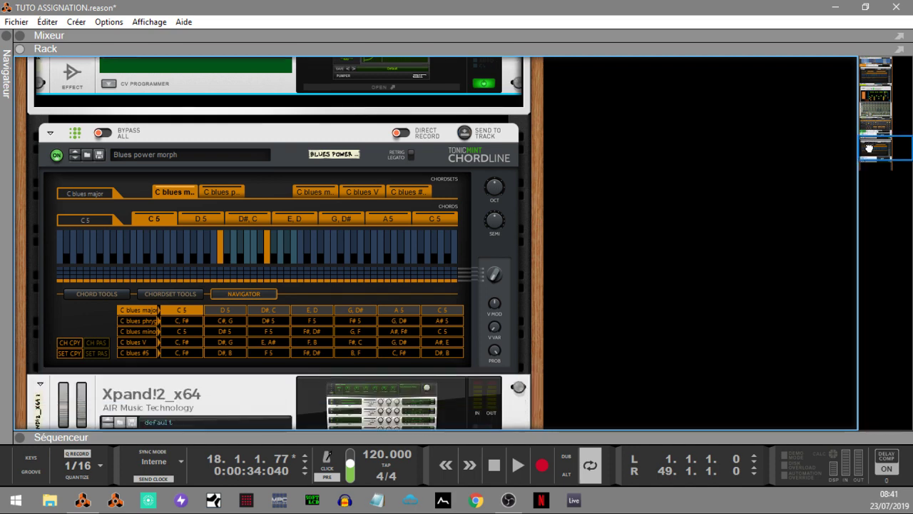
pyautogui.click(18, 438)
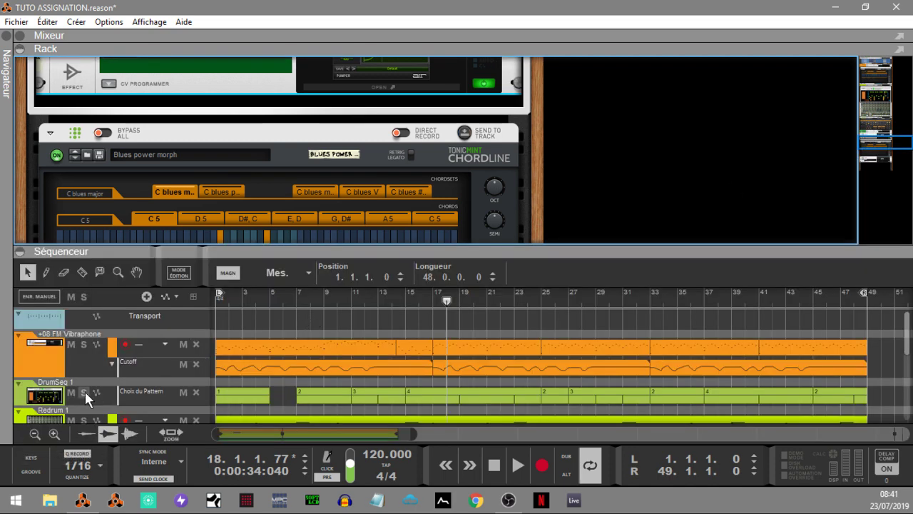
pyautogui.click(84, 393)
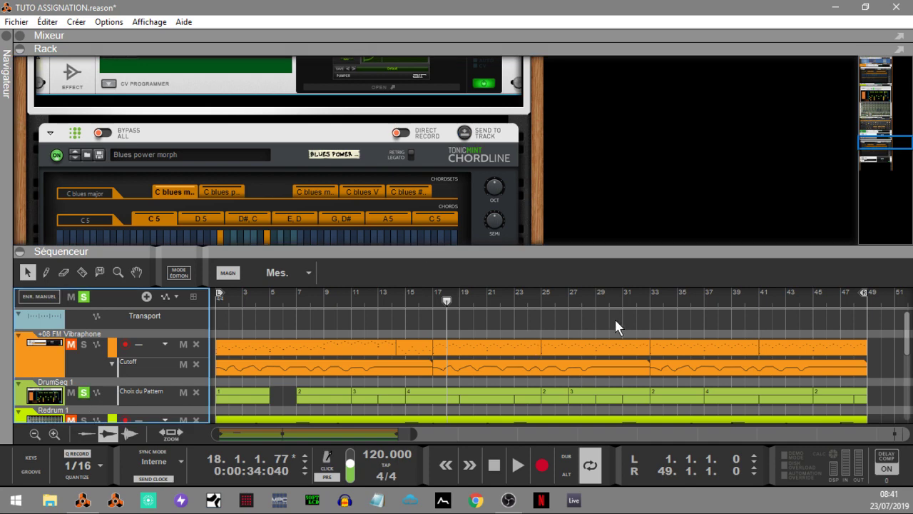
pyautogui.moveTo(641, 249); pyautogui.dragTo(631, 7)
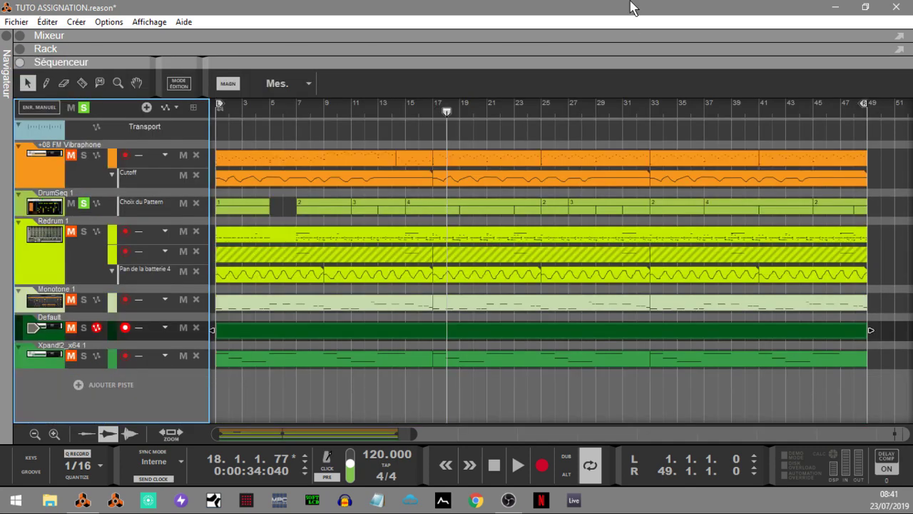
# Step: In the tool window, extract the Redrum 1 clip's notes to separate lanes with the Abréger option, moving the notes
pyautogui.click(297, 237)
pyautogui.rightClick(299, 237)
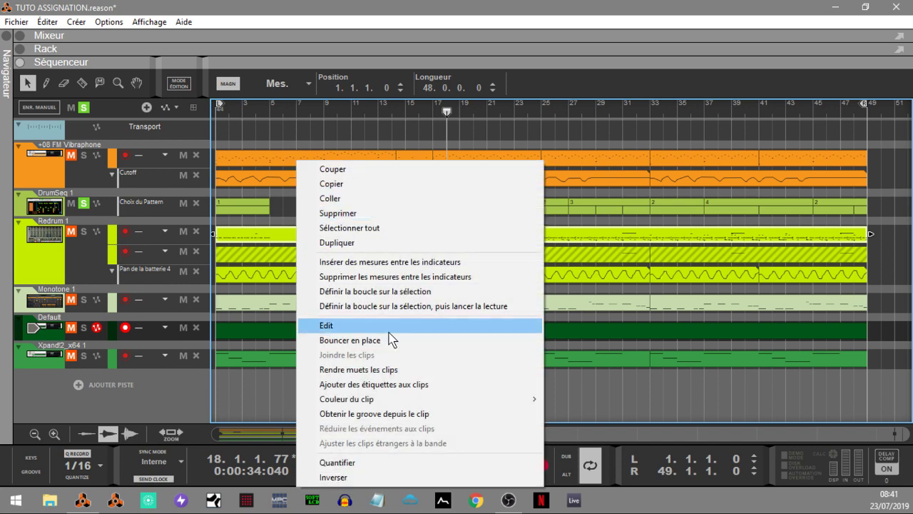
pyautogui.click(85, 269)
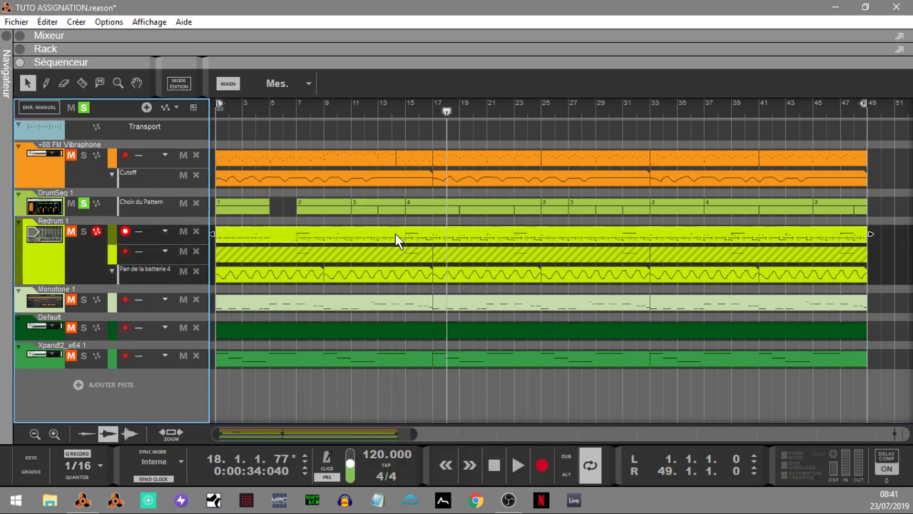
pyautogui.press('F8')
pyautogui.moveTo(410, 100); pyautogui.dragTo(634, 13)
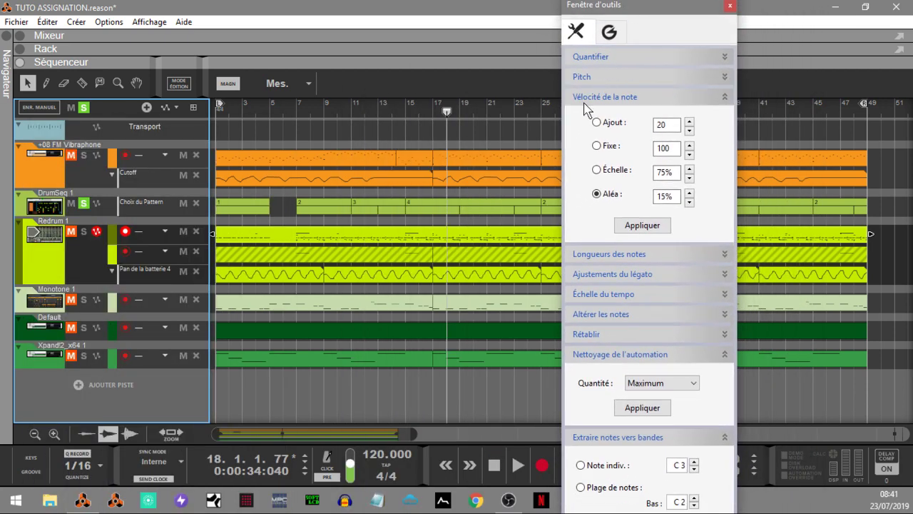
pyautogui.click(723, 97)
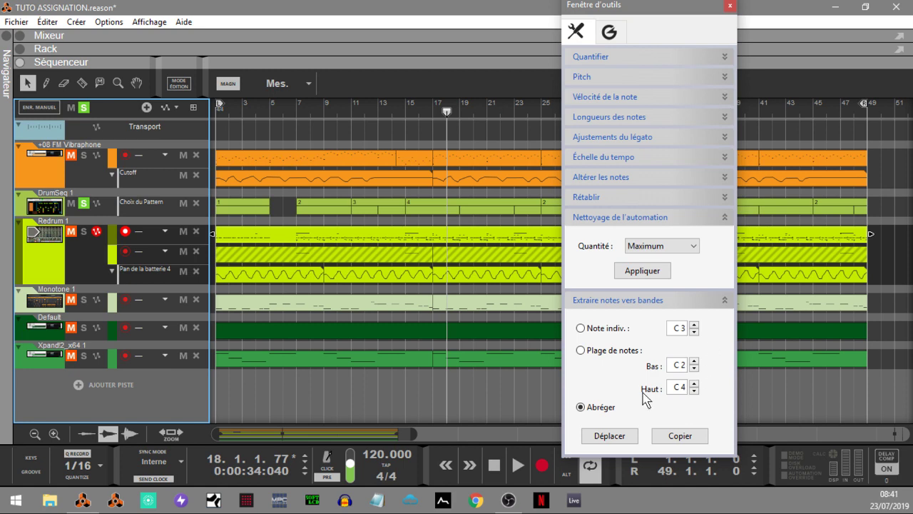
pyautogui.click(382, 240)
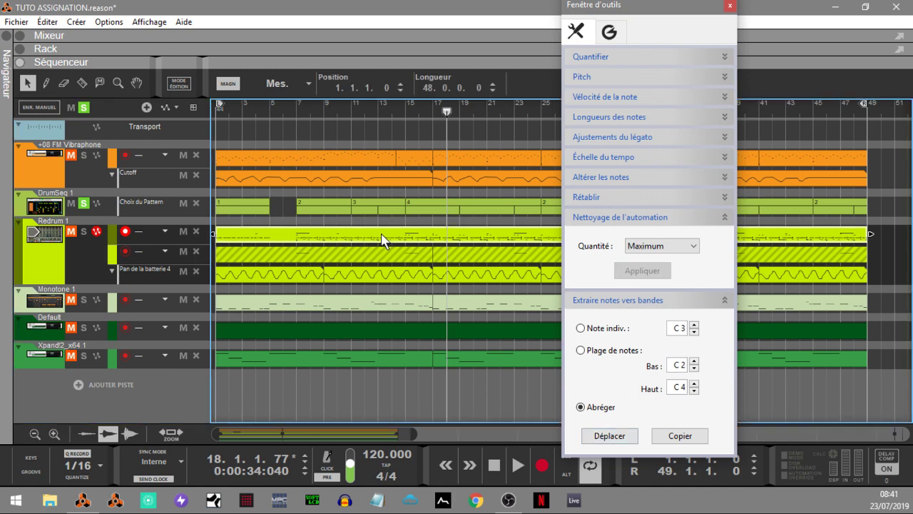
pyautogui.click(598, 438)
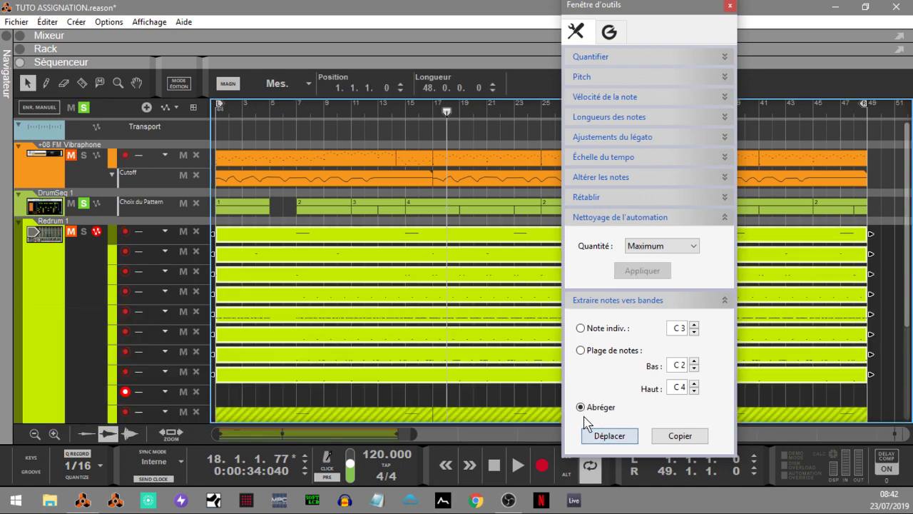
# Step: Duplicate the kick notes clip in the seventh note lane of the Redrum 1 track
pyautogui.click(289, 356)
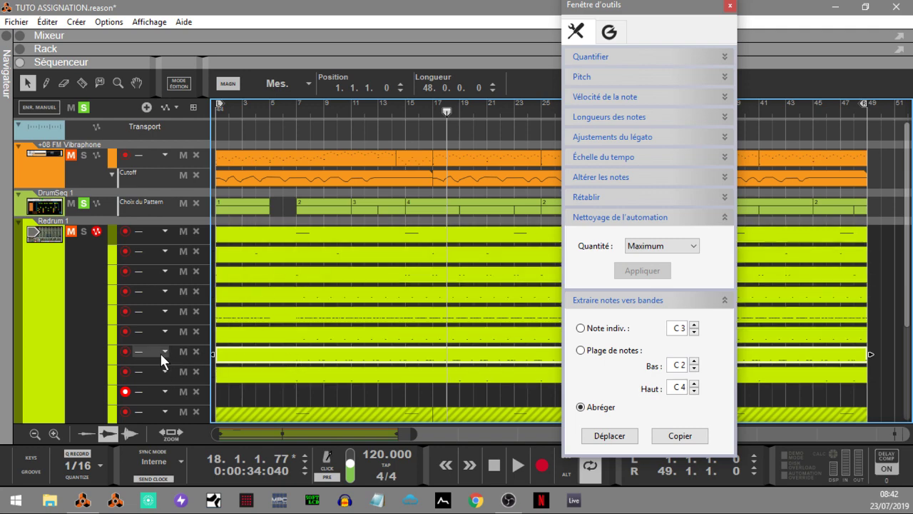
pyautogui.rightClick(312, 359)
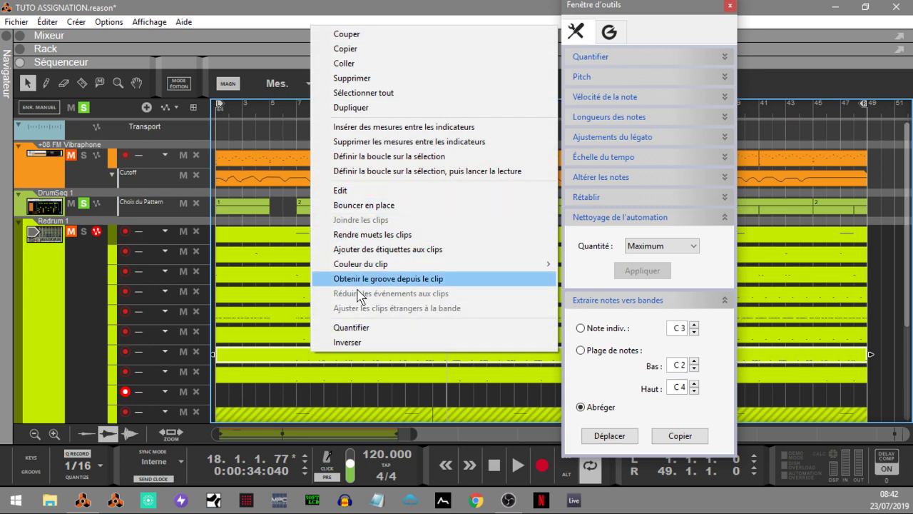
pyautogui.click(255, 357)
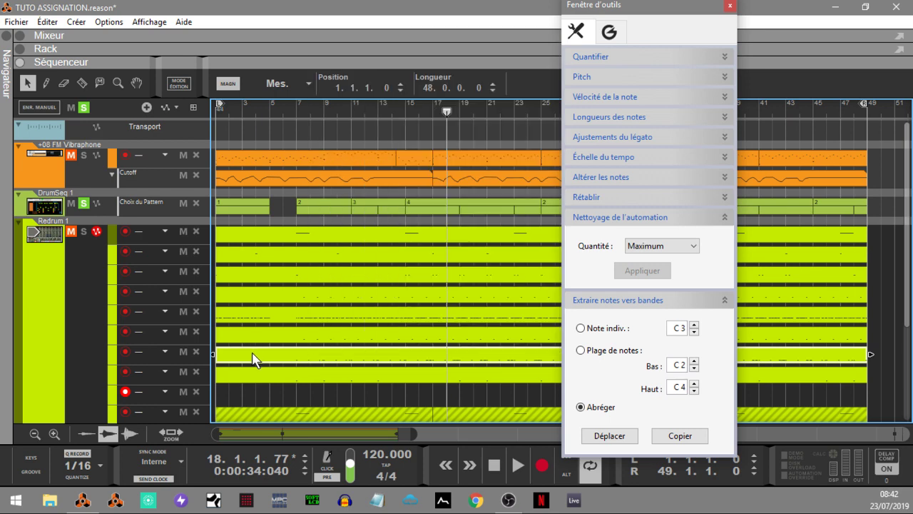
pyautogui.hotkey('ctrl', 'd')
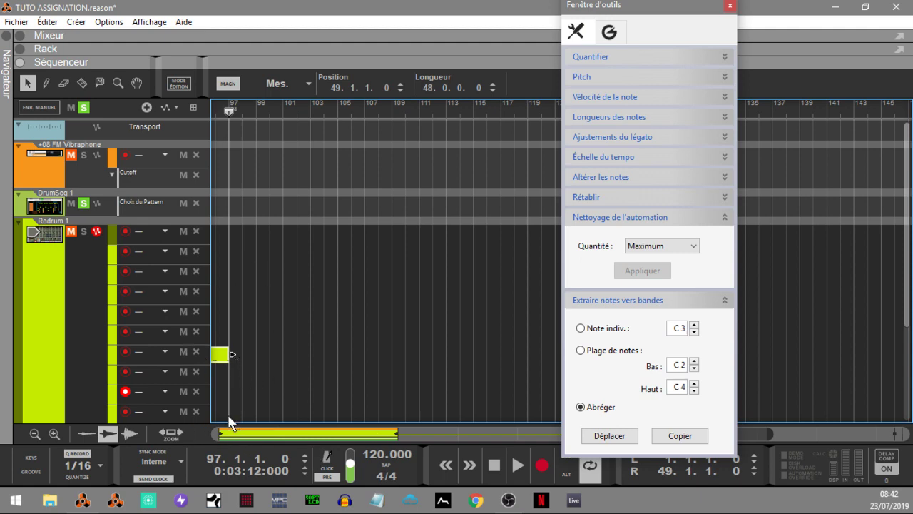
# Step: Move the duplicated kick clip onto the Default track at position 1.1.1.0
pyautogui.moveTo(221, 360); pyautogui.dragTo(361, 352)
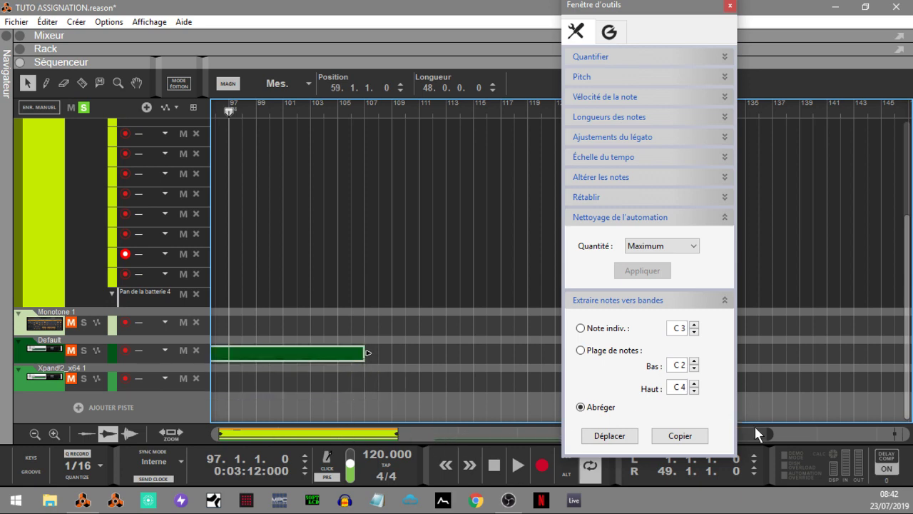
pyautogui.scroll(5, 368, 352)
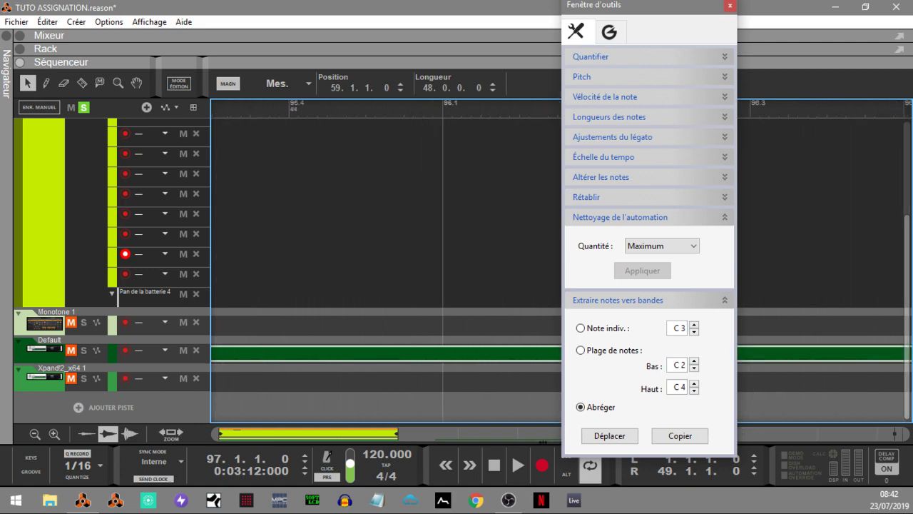
pyautogui.click(610, 436)
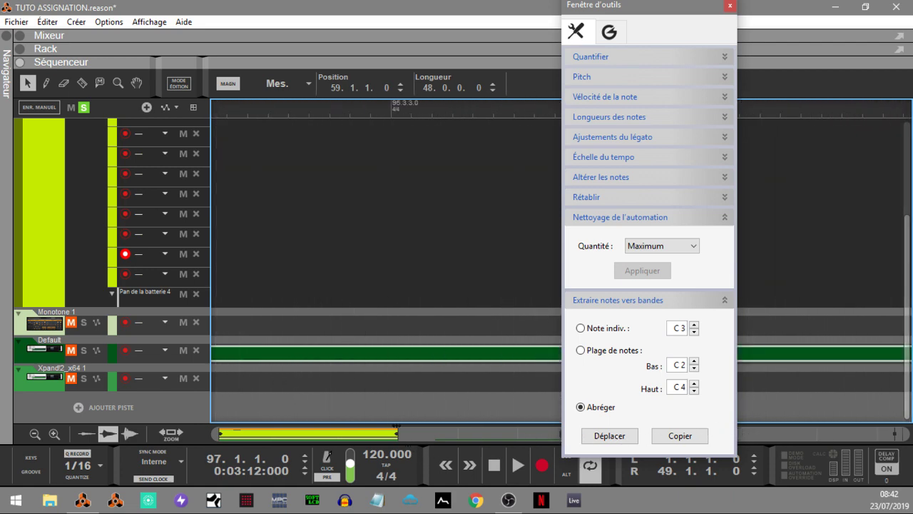
pyautogui.moveTo(393, 441); pyautogui.dragTo(144, 421)
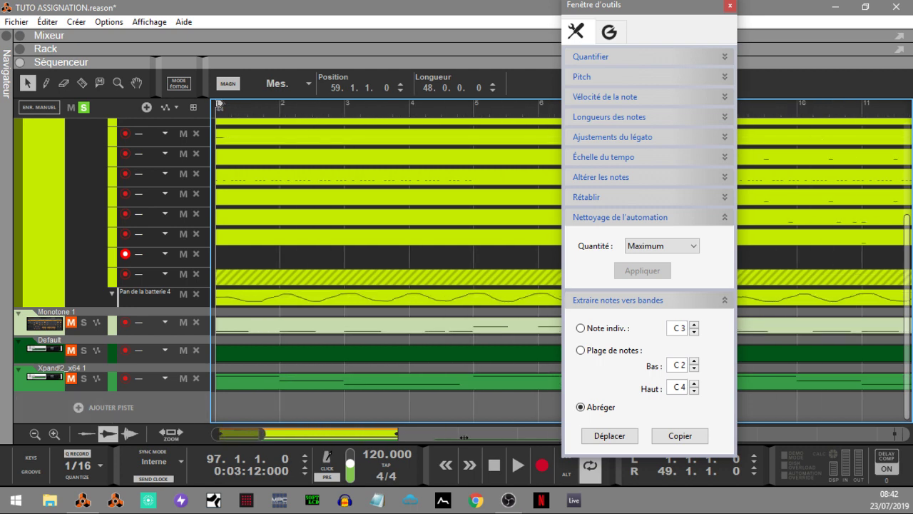
pyautogui.click(589, 435)
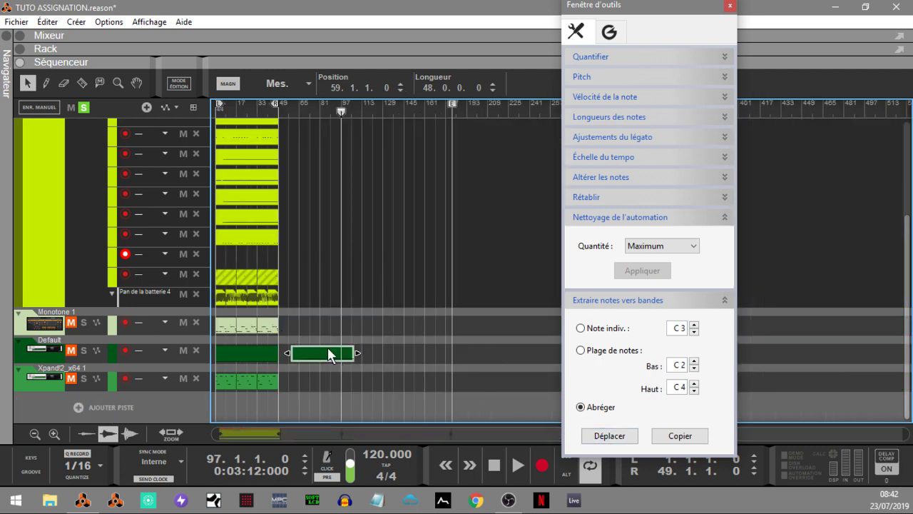
pyautogui.moveTo(331, 354); pyautogui.dragTo(173, 343)
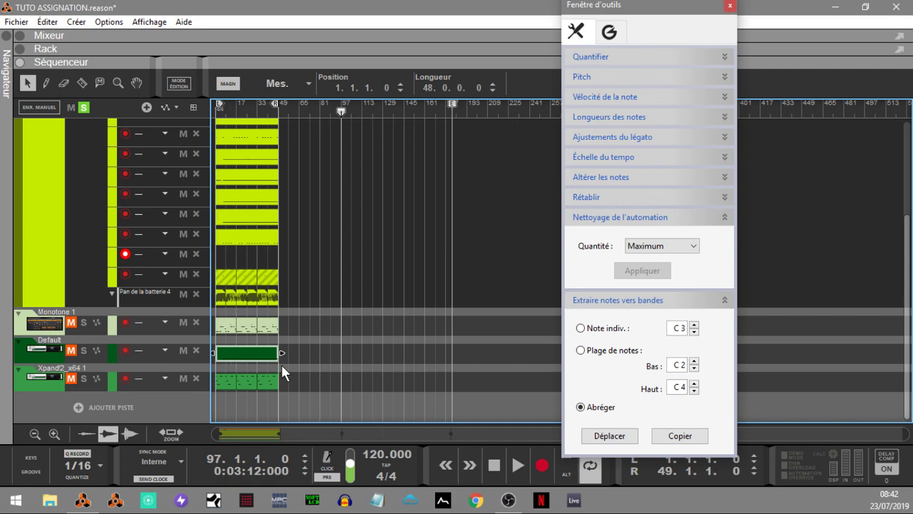
# Step: Turn off all track solos and play the song from the start
pyautogui.press('Home')
pyautogui.press('space')
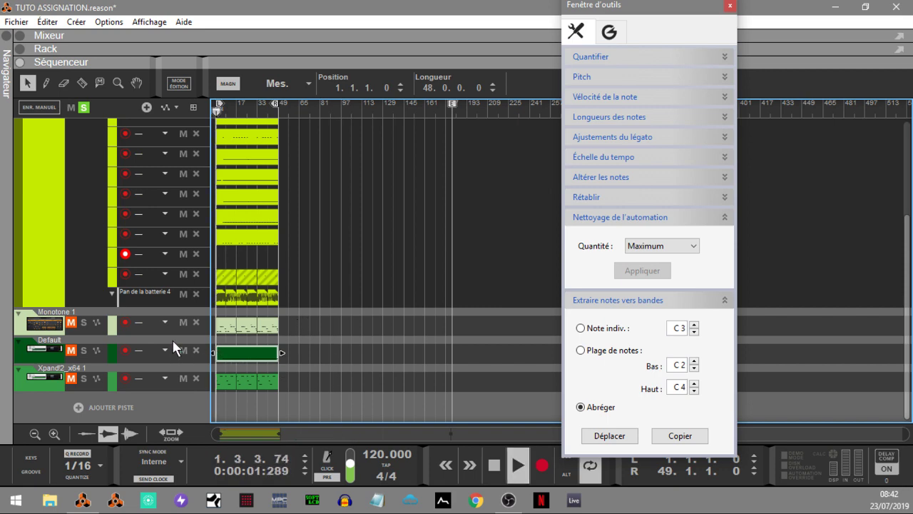
pyautogui.press('space')
pyautogui.click(83, 107)
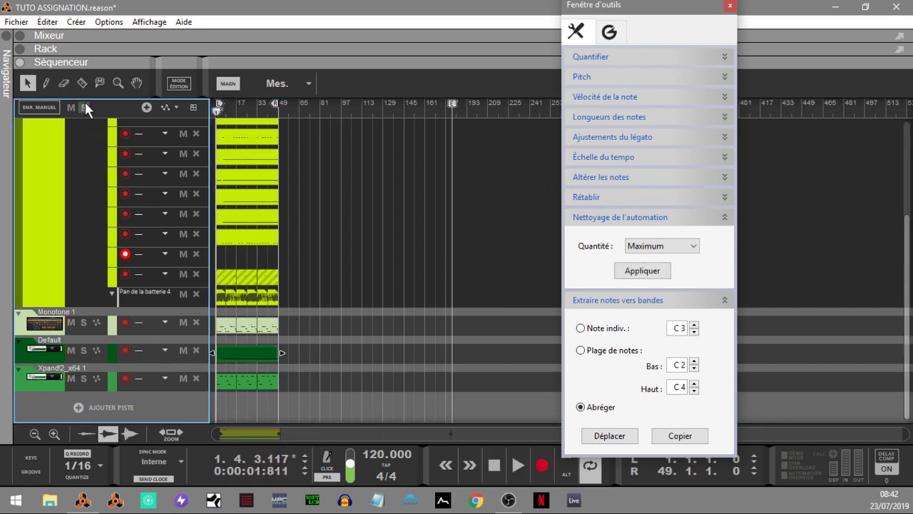
pyautogui.press('Home')
pyautogui.press('space')
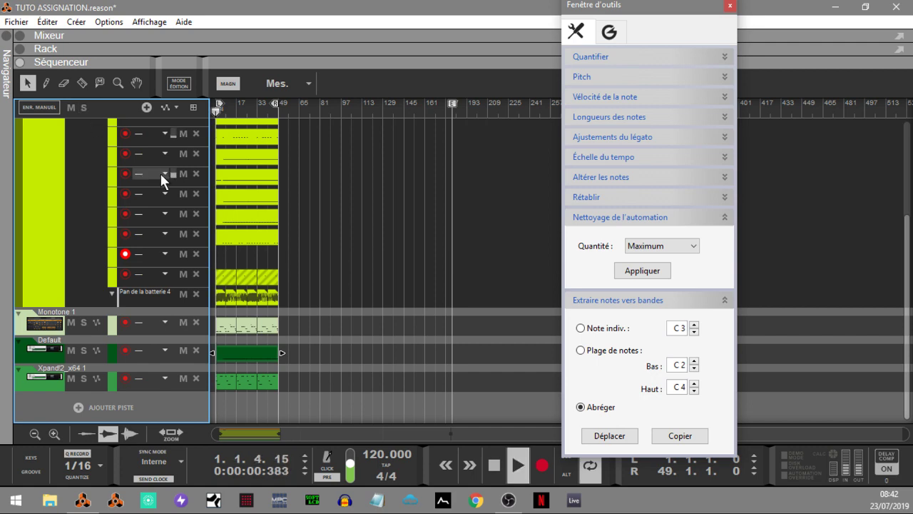
pyautogui.click(248, 353)
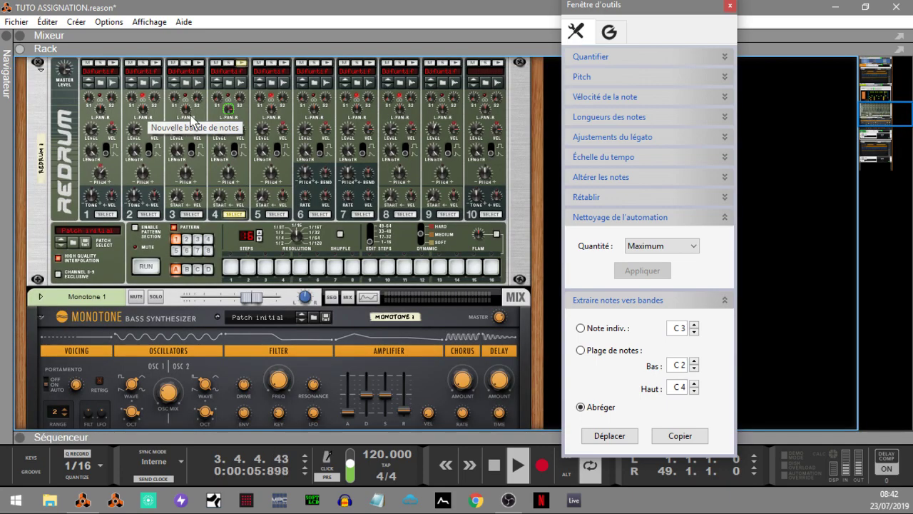
# Step: Open the AIRPumper_x64 plugin window from its rack device and close the tool window
pyautogui.press('F6')
pyautogui.moveTo(880, 120); pyautogui.dragTo(854, 154)
pyautogui.click(405, 223)
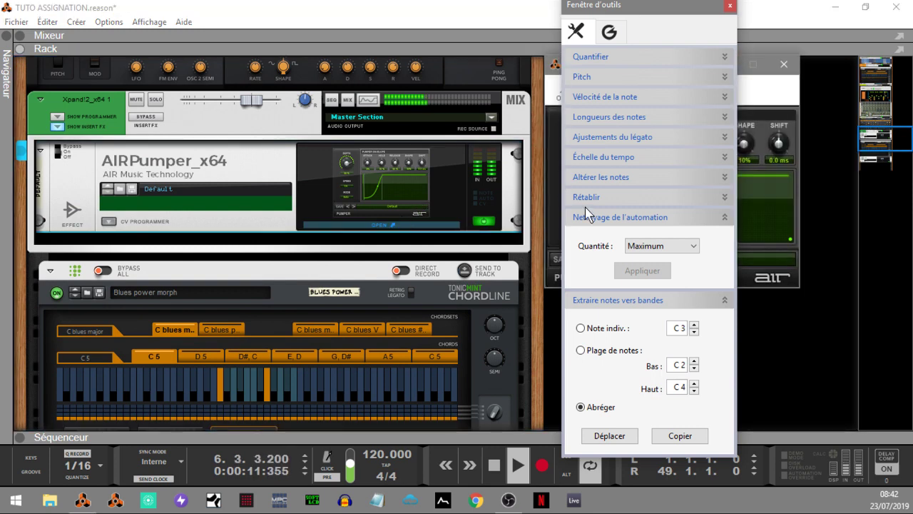
pyautogui.click(730, 6)
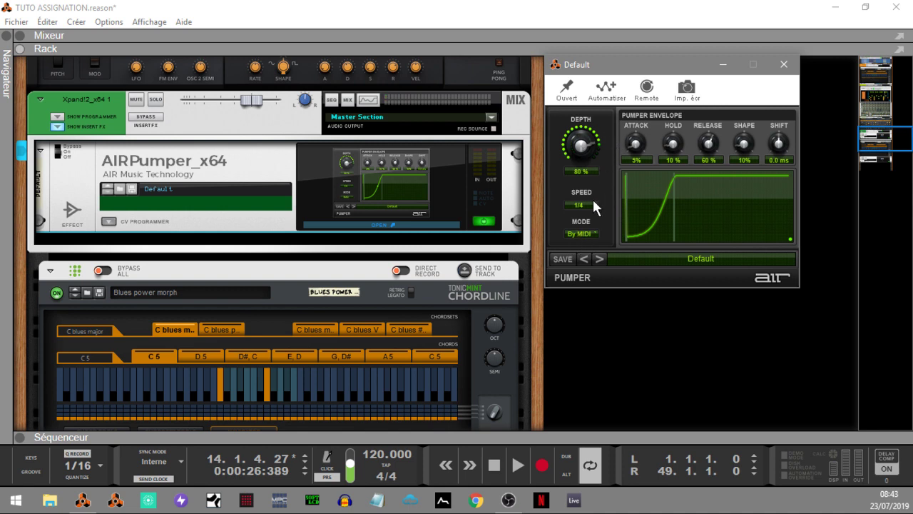
# Step: Open the Default track's kick clip in the sequencer's note editor and examine its notes while the song plays
pyautogui.click(21, 437)
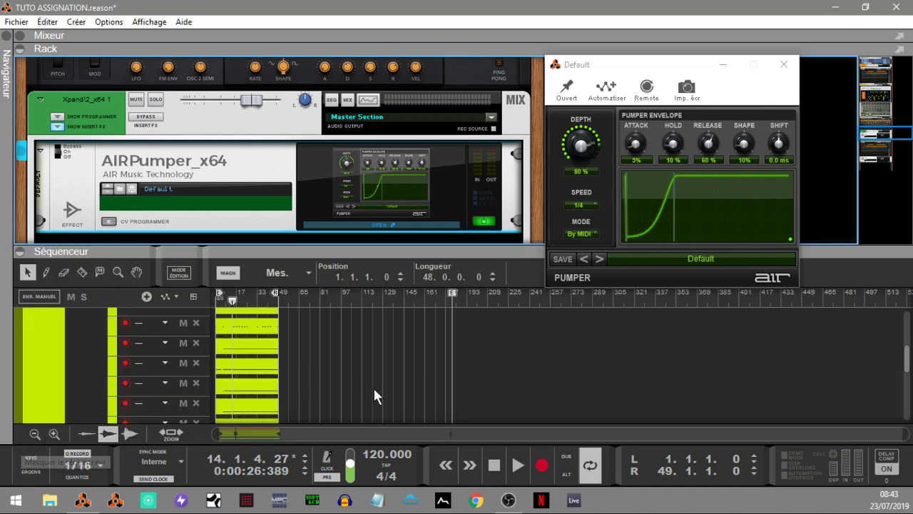
pyautogui.click(906, 366)
pyautogui.moveTo(907, 364); pyautogui.dragTo(894, 434)
pyautogui.moveTo(644, 433); pyautogui.dragTo(607, 434)
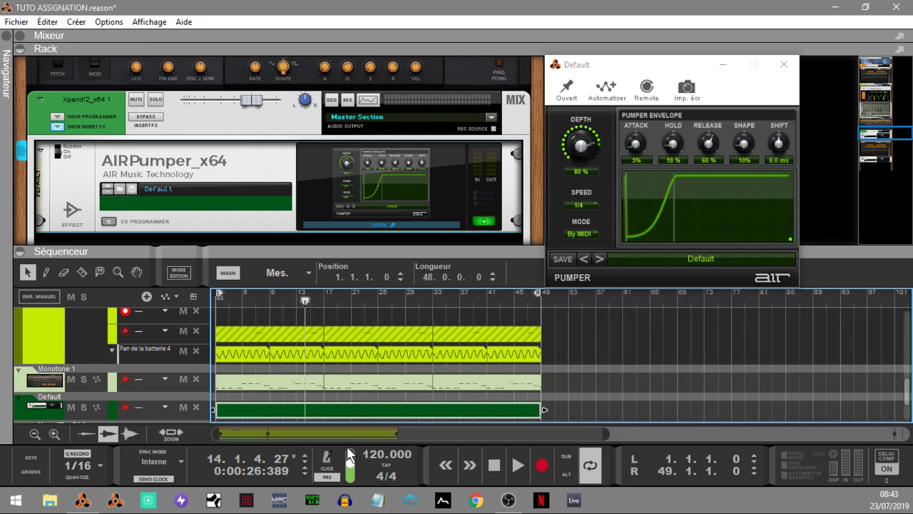
pyautogui.press('space')
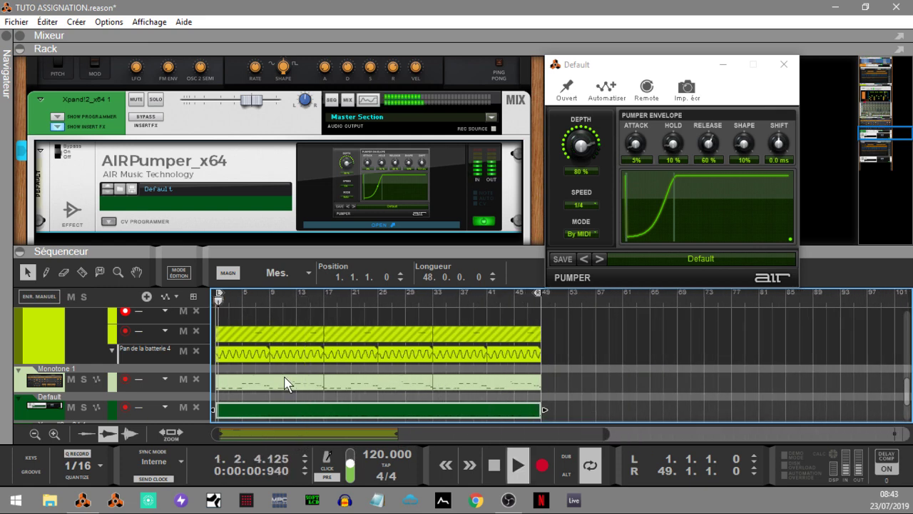
pyautogui.doubleClick(261, 406)
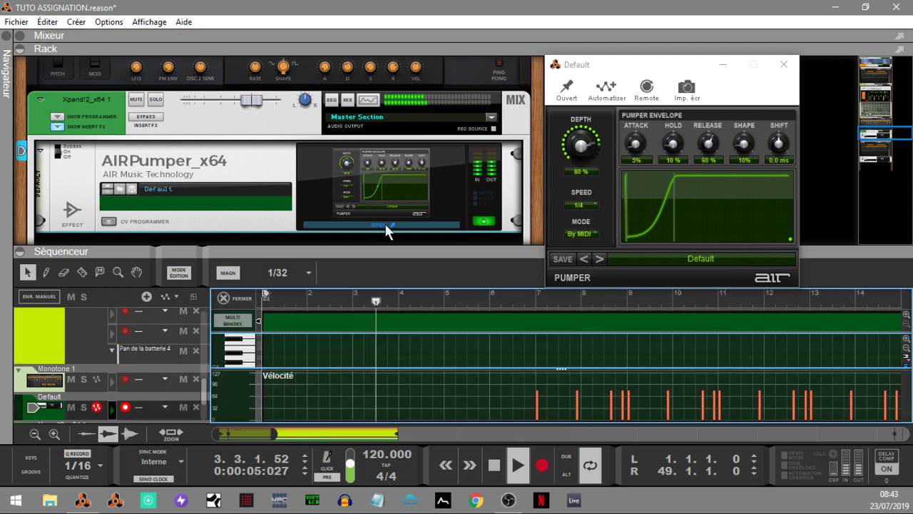
pyautogui.moveTo(383, 247); pyautogui.dragTo(383, 123)
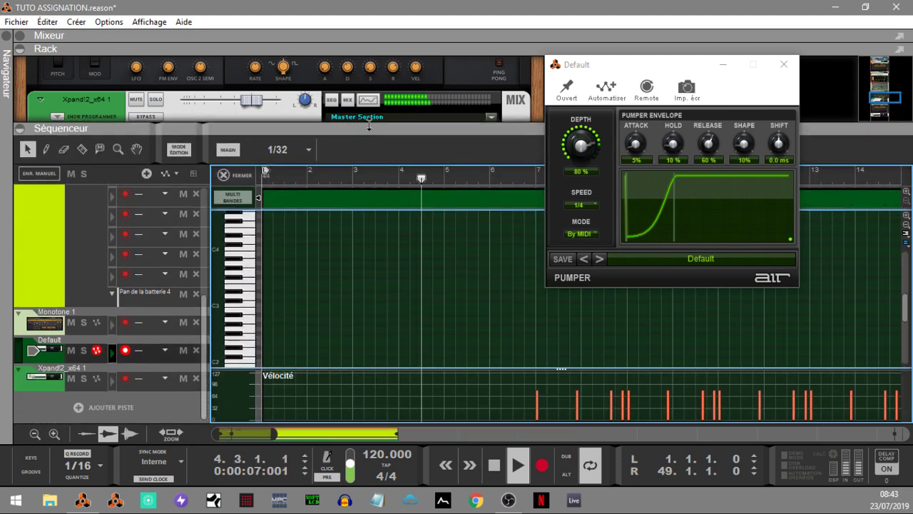
pyautogui.moveTo(906, 307); pyautogui.dragTo(910, 323)
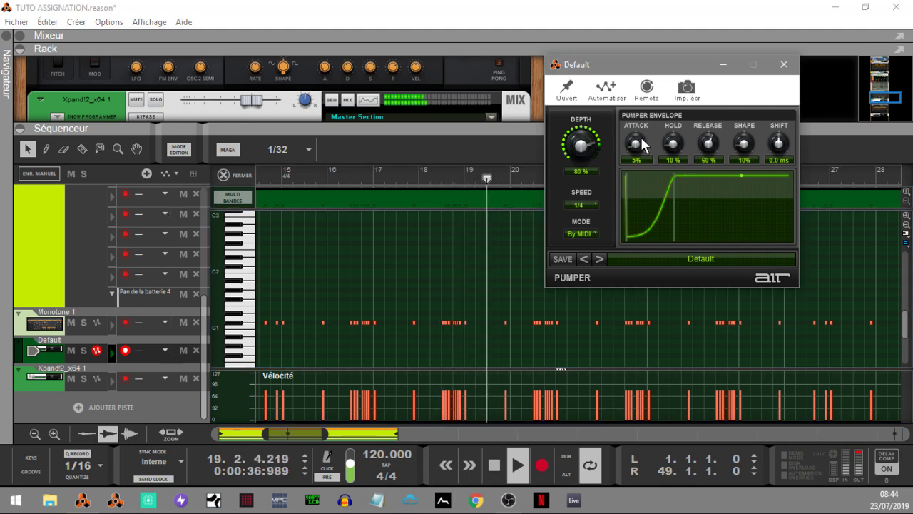
# Step: Set the Pumper envelope's attack to 0%, hold to 2% and release to 39%
pyautogui.moveTo(638, 138); pyautogui.dragTo(699, 182)
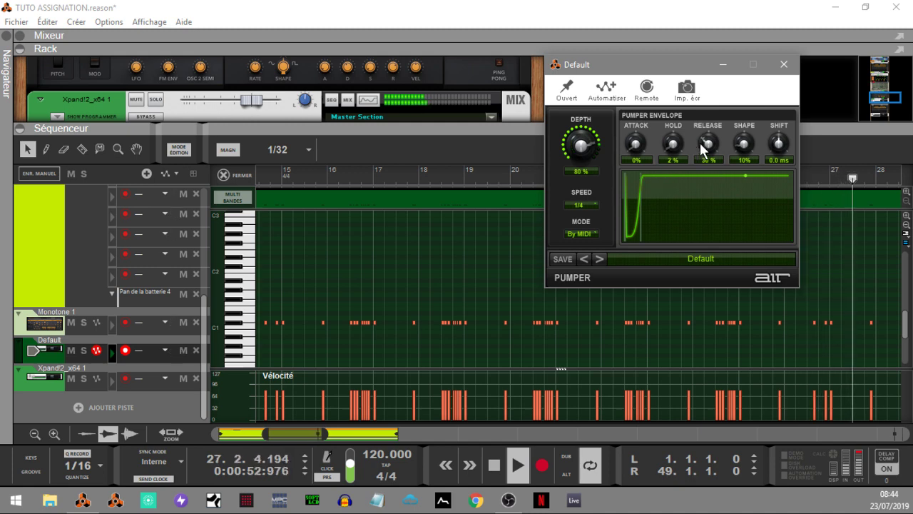
pyautogui.moveTo(706, 147); pyautogui.dragTo(739, 142)
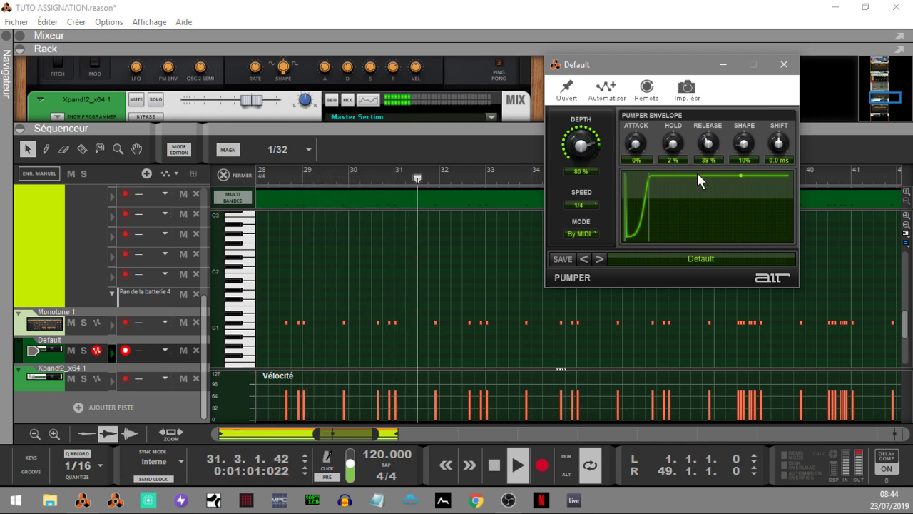
# Step: Switch the Pumper mode to Auto, reload the Default preset and play the song from the start
pyautogui.click(590, 234)
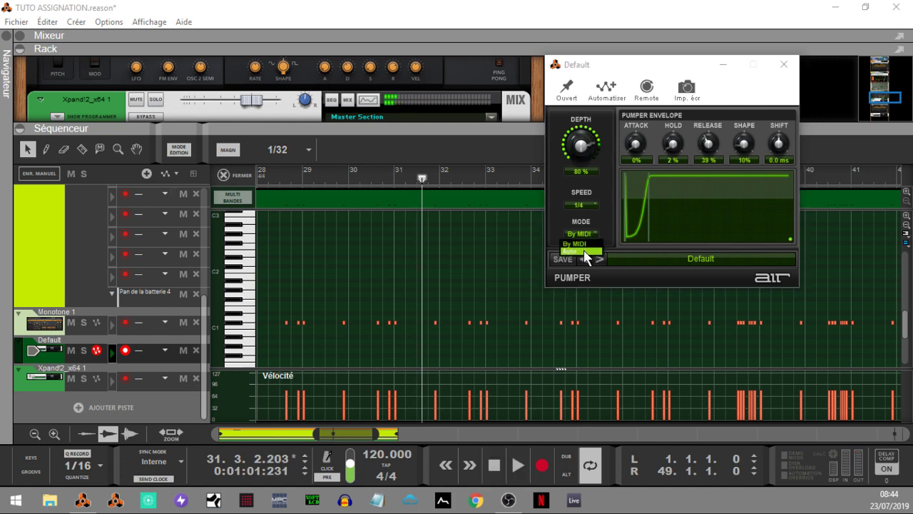
pyautogui.click(582, 251)
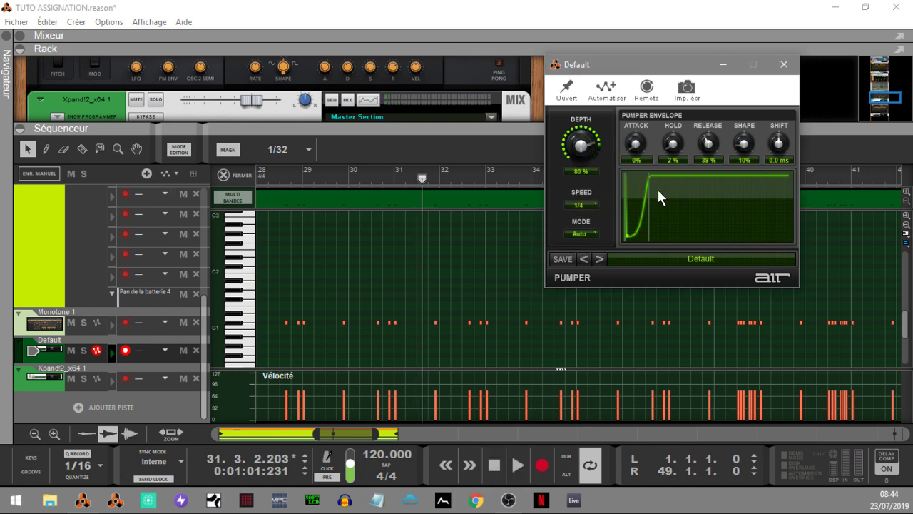
pyautogui.click(591, 256)
pyautogui.click(599, 256)
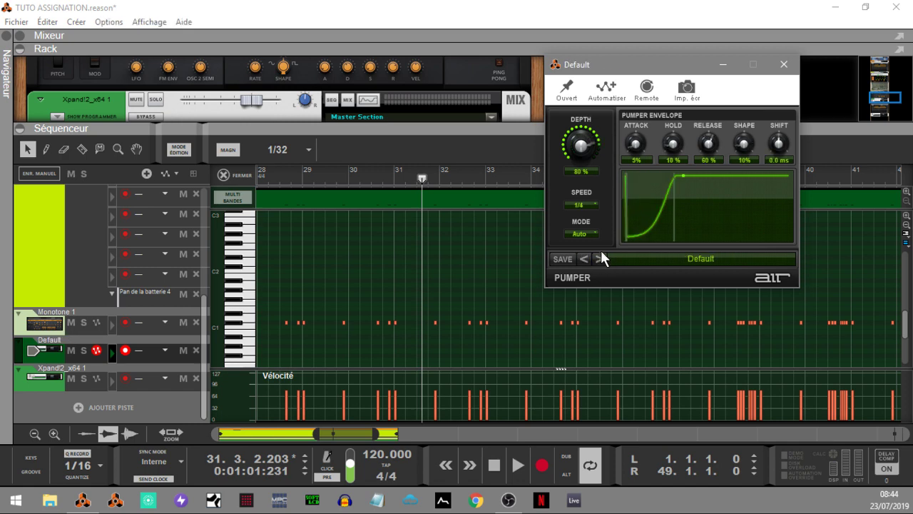
pyautogui.press('space')
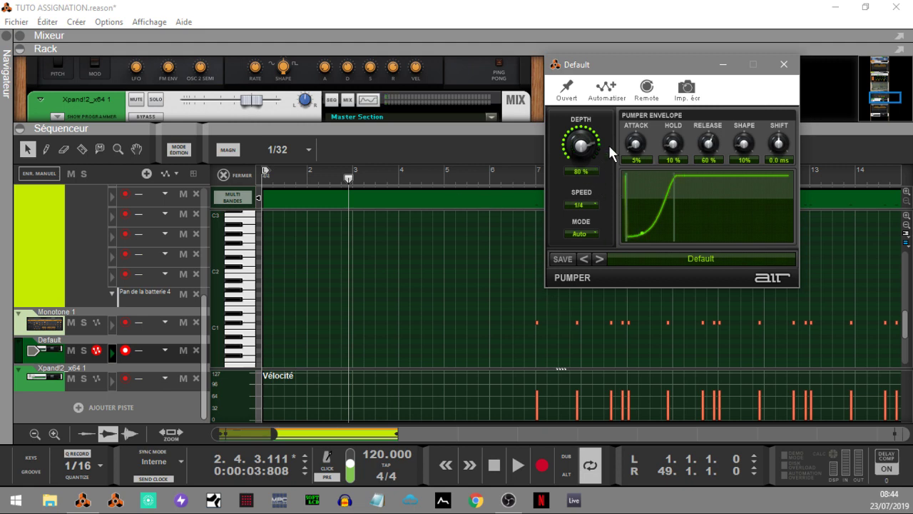
# Step: Close the Default clip's note editor and enlarge the rack area to show the AIRPumper device with its plugin window open
pyautogui.click(224, 175)
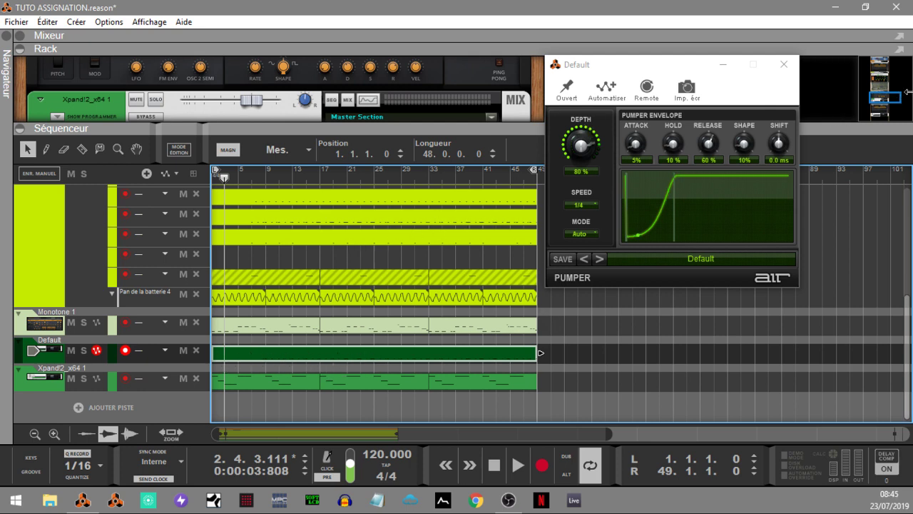
pyautogui.moveTo(546, 125); pyautogui.dragTo(508, 275)
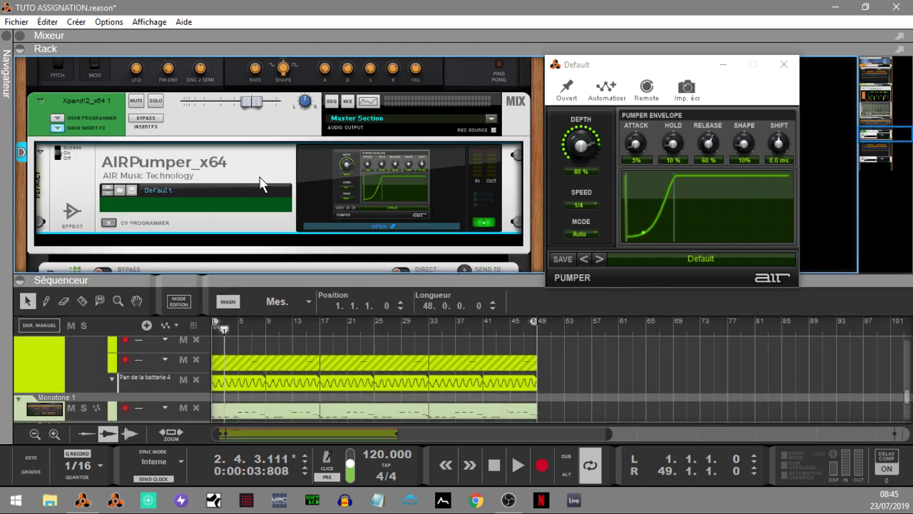
pyautogui.click(389, 224)
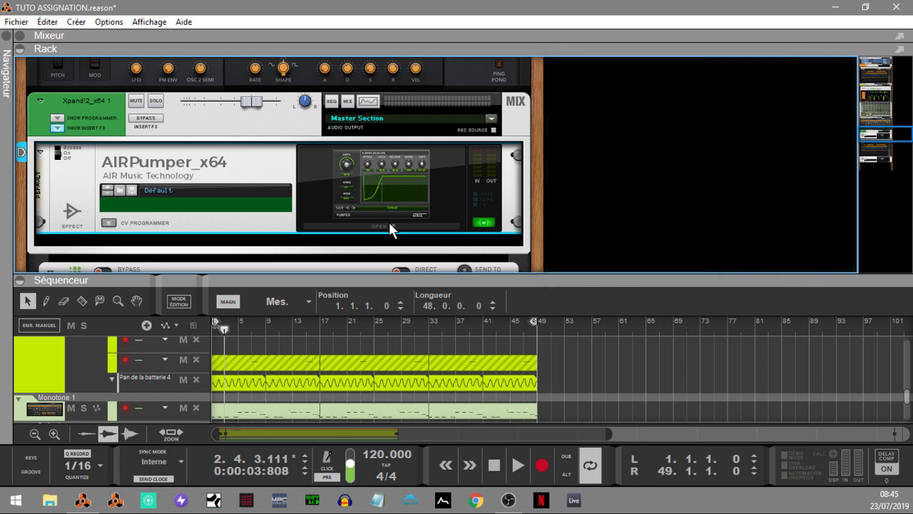
pyautogui.click(389, 224)
# Step: Switch the Pumper mode to By MIDI and back to Auto, and briefly play the song
pyautogui.click(591, 234)
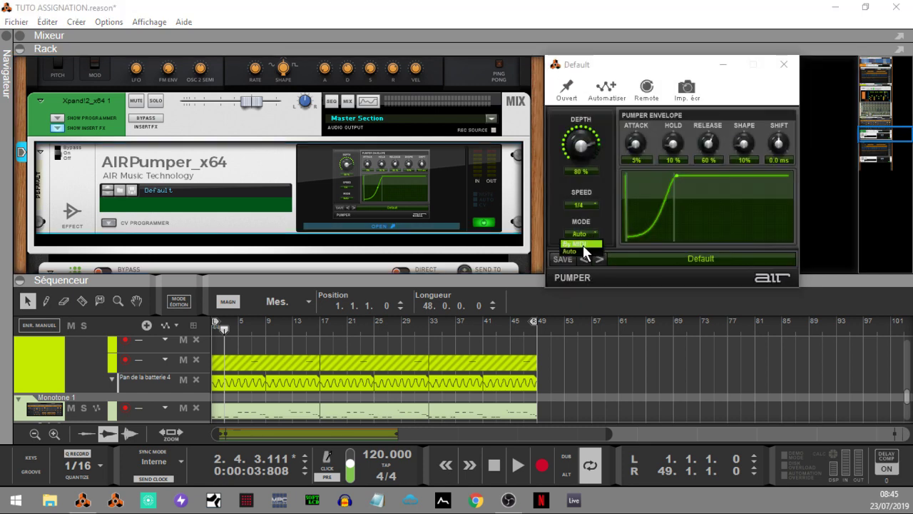
pyautogui.click(583, 244)
pyautogui.click(585, 234)
pyautogui.click(581, 252)
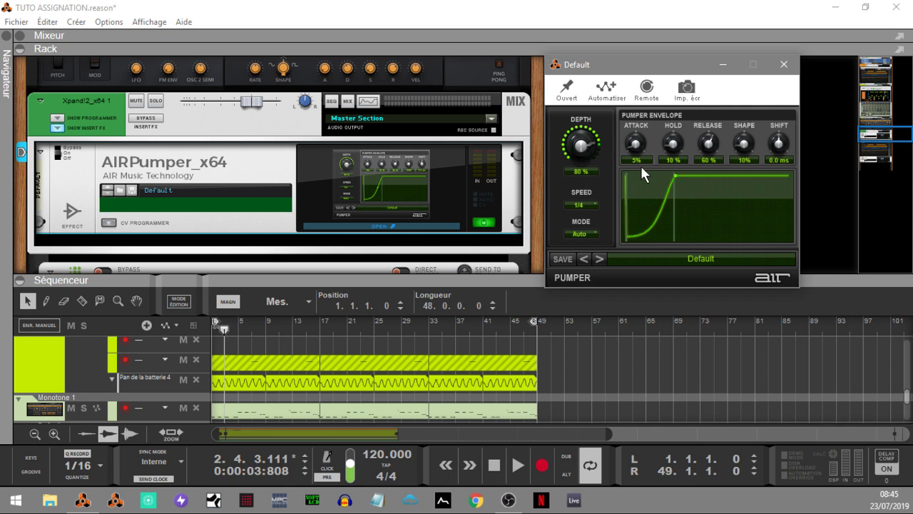
pyautogui.press('space')
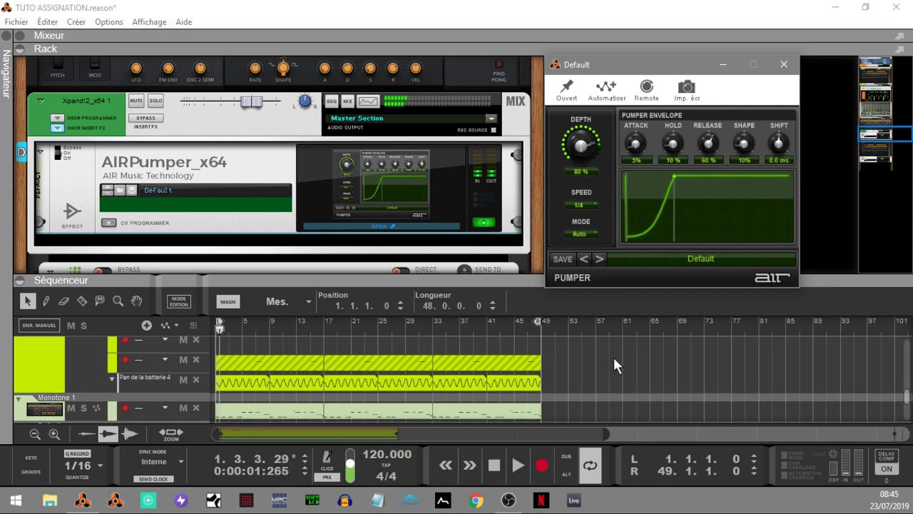
# Step: Delete the kick note clip from the Default track
pyautogui.scroll(-3, 906, 392)
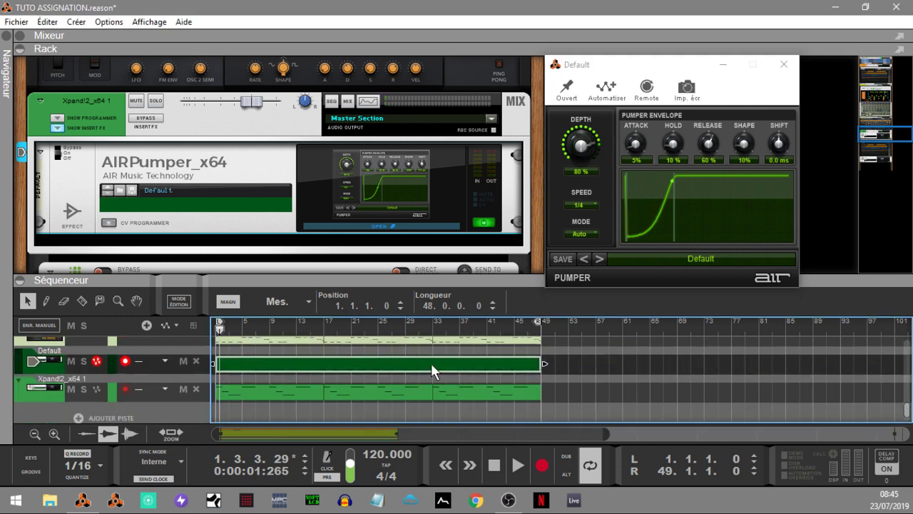
pyautogui.click(253, 347)
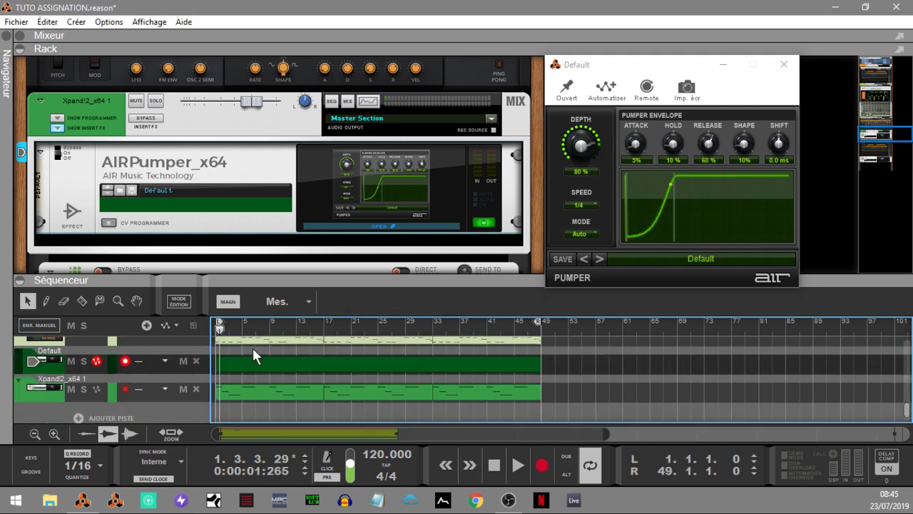
pyautogui.click(312, 362)
pyautogui.press('Delete')
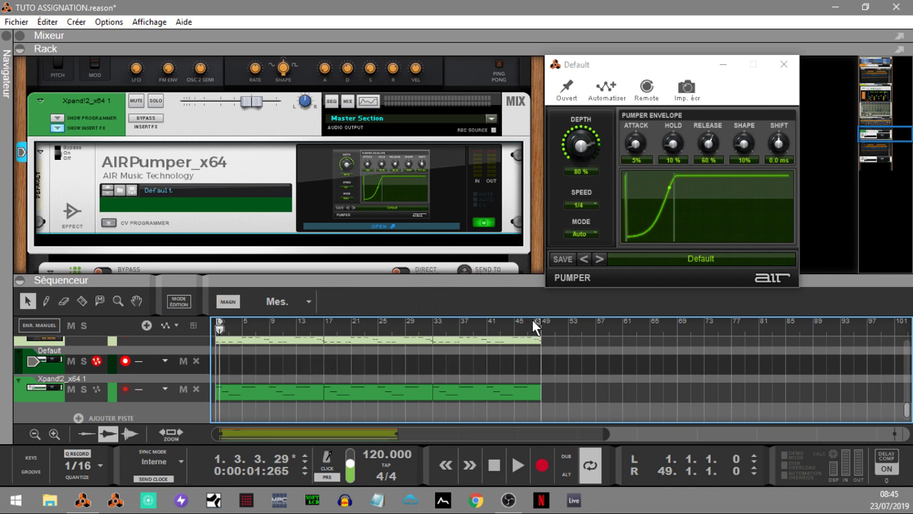
# Step: Set the loop's right locator to 5.1.1.0 and switch the Pumper mode to By MIDI
pyautogui.moveTo(537, 327); pyautogui.dragTo(240, 342)
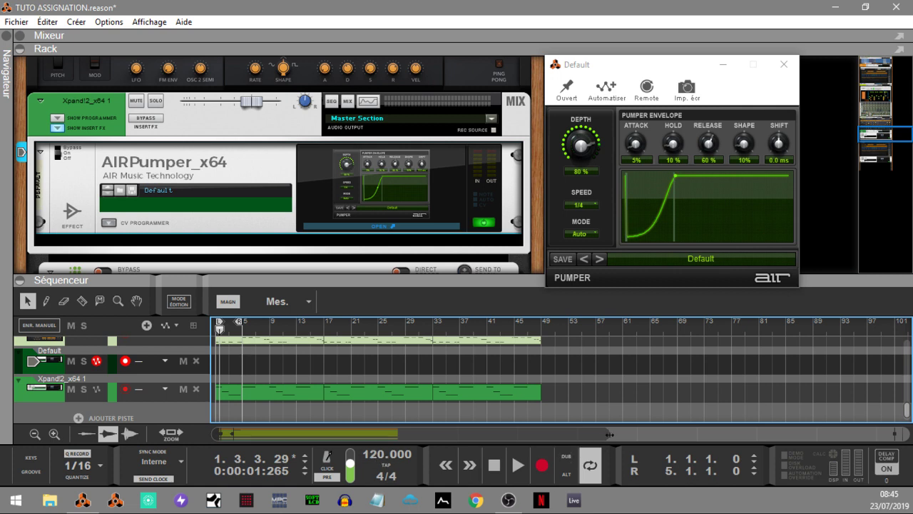
pyautogui.moveTo(605, 433); pyautogui.dragTo(309, 431)
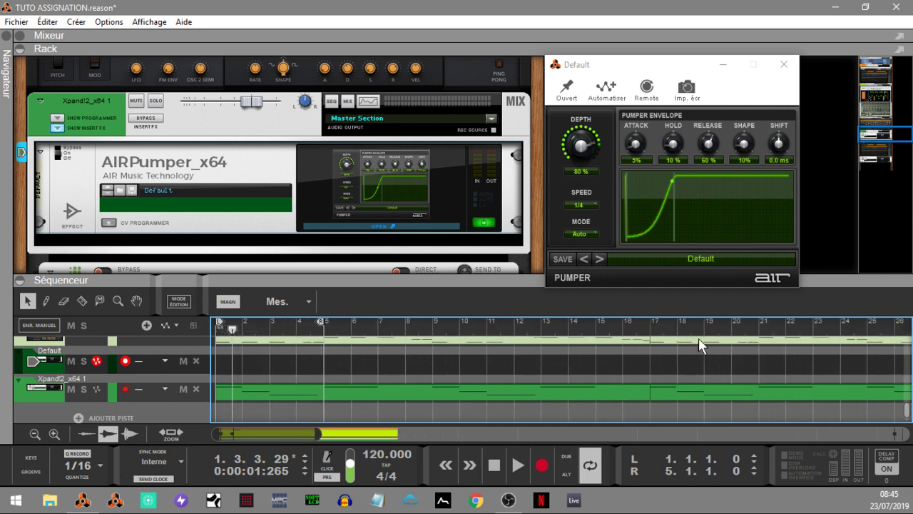
pyautogui.click(592, 233)
pyautogui.click(583, 244)
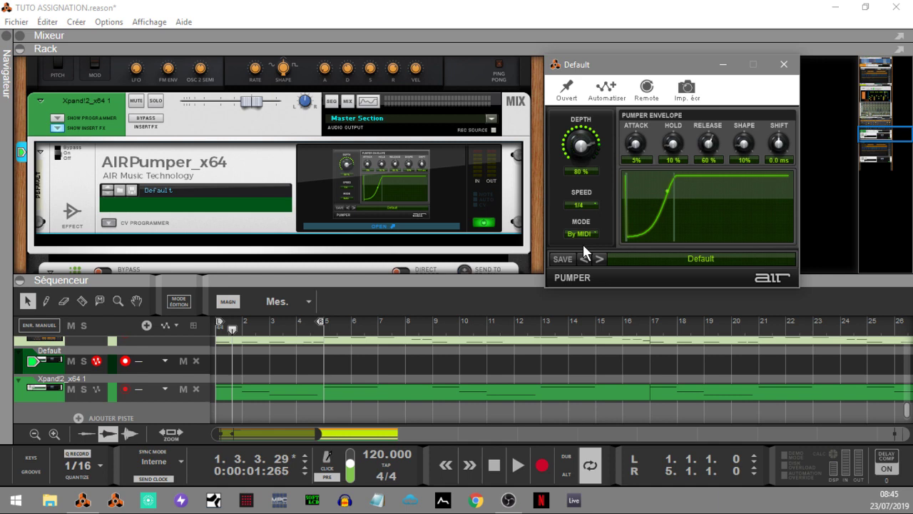
# Step: Record a four-bar note clip on the Default track from 1.1.1.0 and play it back
pyautogui.press('Home')
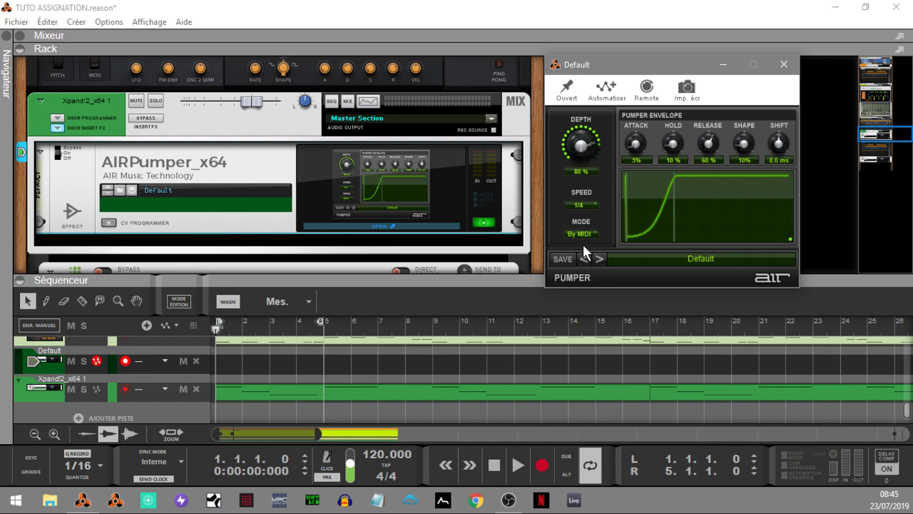
pyautogui.hotkey('ctrl', 'Return')
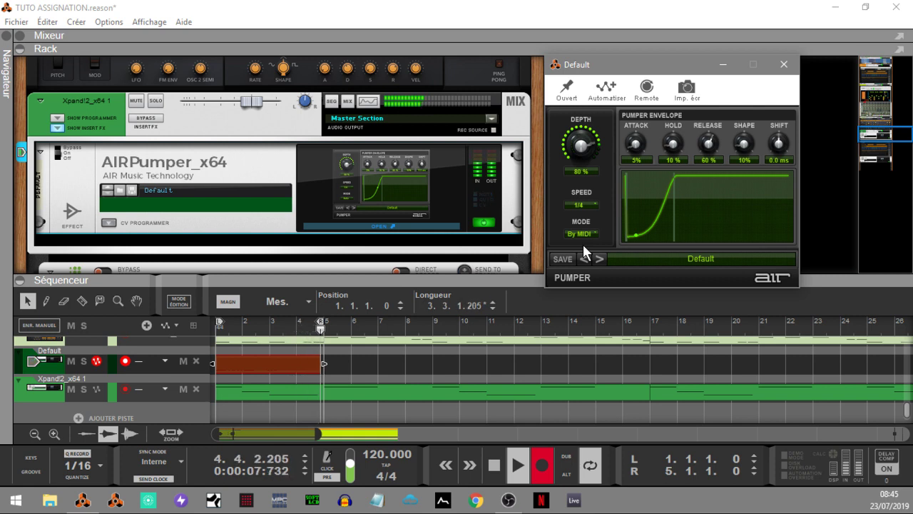
pyautogui.press('space')
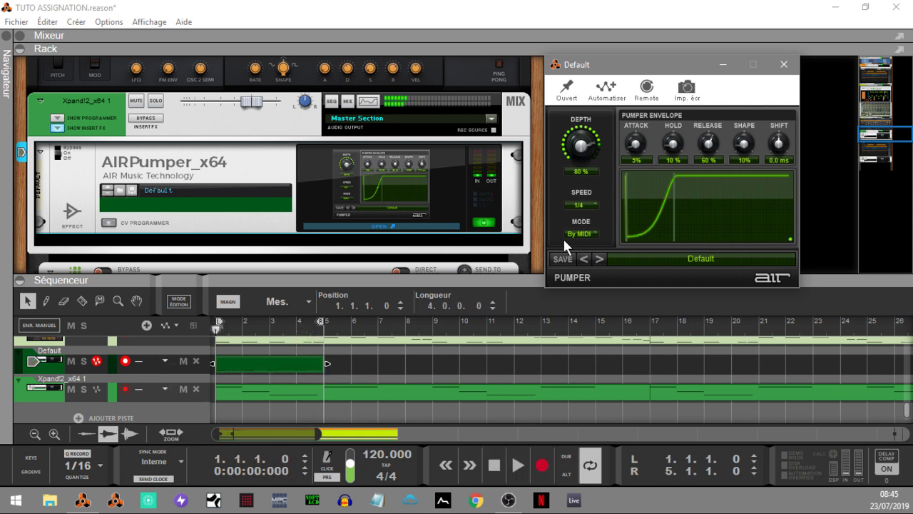
pyautogui.press('space')
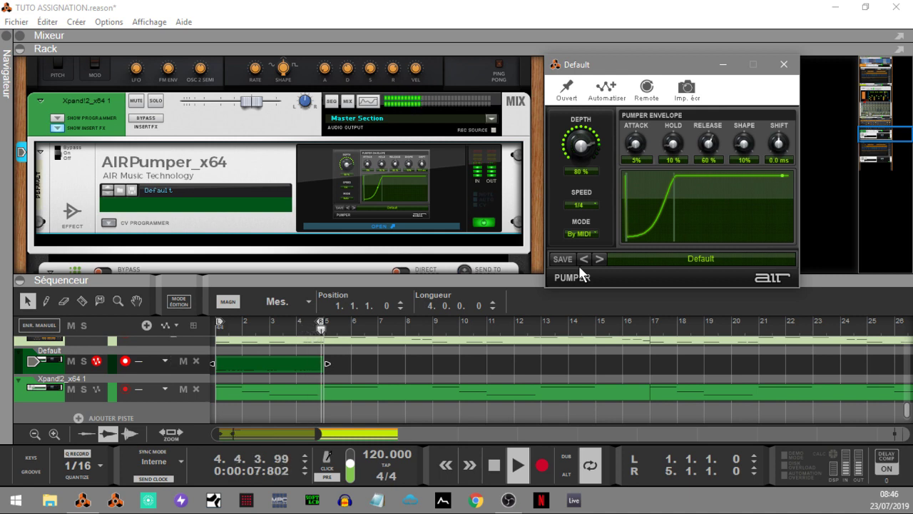
pyautogui.press('space')
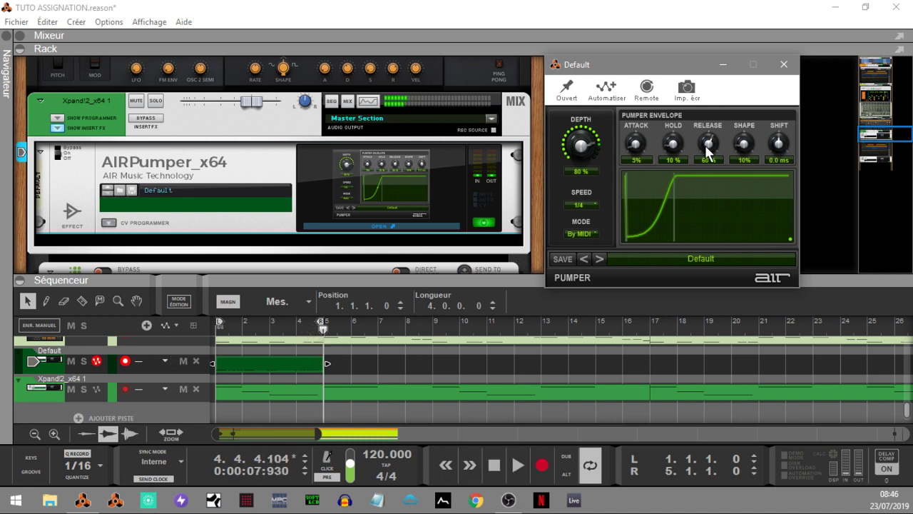